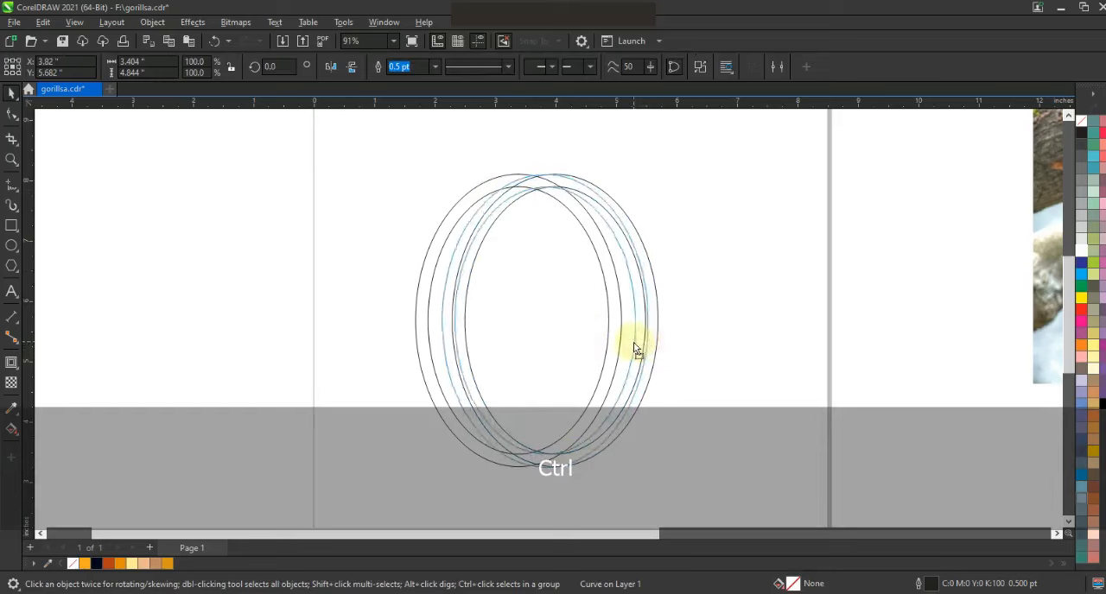
Overlap the two oval rings with a small horizontal offset and combine them into one curve.
{"action": "left_click", "coordinate": [642, 309]}
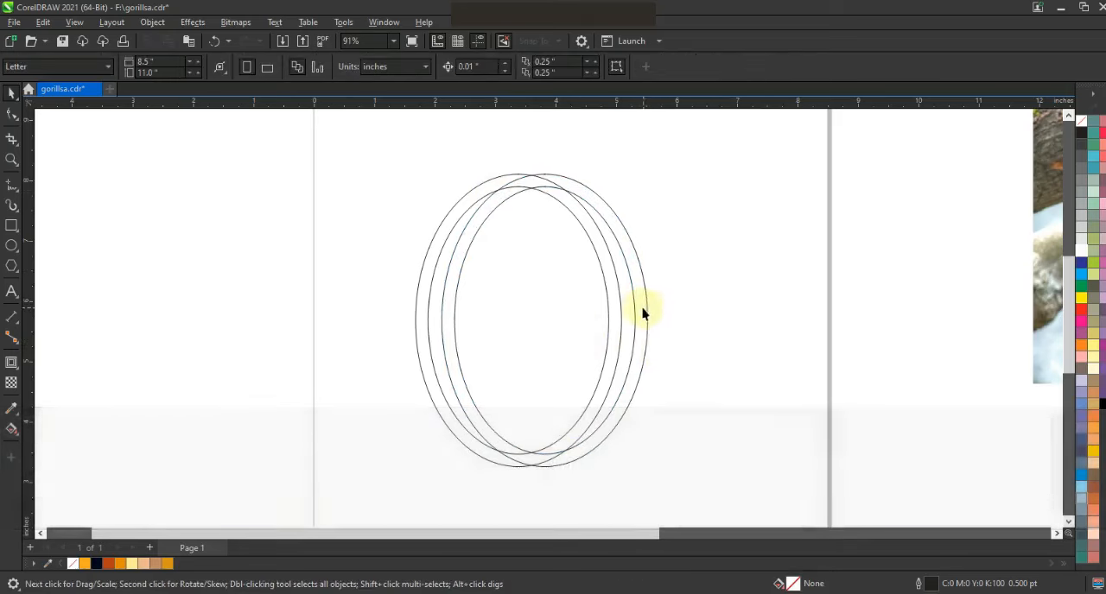
{"action": "left_click_drag", "start_coordinate": [720, 313], "coordinate": [868, 313]}
{"action": "left_click_drag", "start_coordinate": [417, 457], "coordinate": [390, 480]}
{"action": "left_click_drag", "start_coordinate": [689, 302], "coordinate": [486, 409]}
Centre another oval ring on the overlapping pair, move it lower and widen it to about 4.98 inches.
{"action": "left_click", "coordinate": [523, 189], "text": "shift"}
{"action": "key", "text": "c"}
{"action": "left_click", "coordinate": [520, 212]}
{"action": "left_click_drag", "start_coordinate": [522, 214], "coordinate": [526, 289]}
{"action": "left_click_drag", "start_coordinate": [639, 409], "coordinate": [688, 408]}
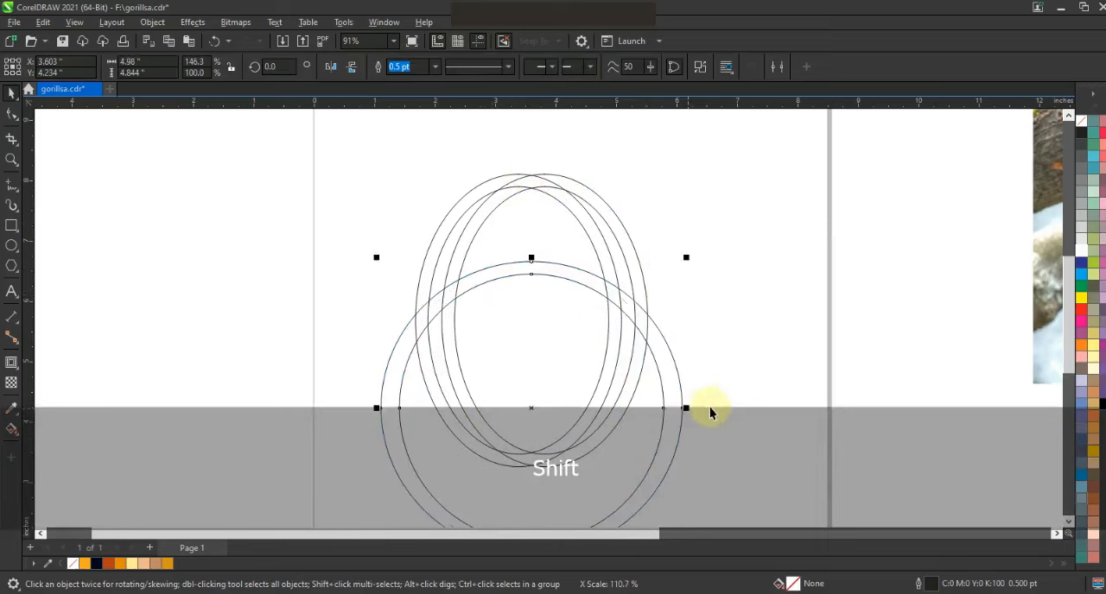
{"action": "left_click", "coordinate": [728, 411]}
Smart-fill the top arc and both lower side bands of the overlapping rings in light blue to form a shield frame.
{"action": "left_click", "coordinate": [16, 435]}
{"action": "left_click", "coordinate": [60, 444]}
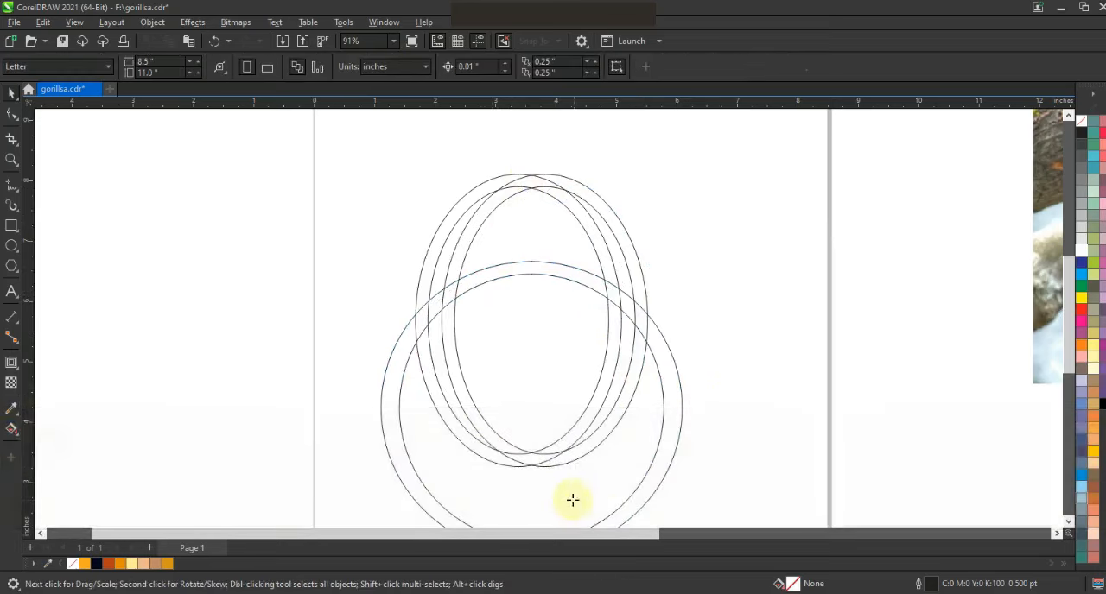
{"action": "left_click", "coordinate": [501, 444]}
{"action": "left_click", "coordinate": [473, 281]}
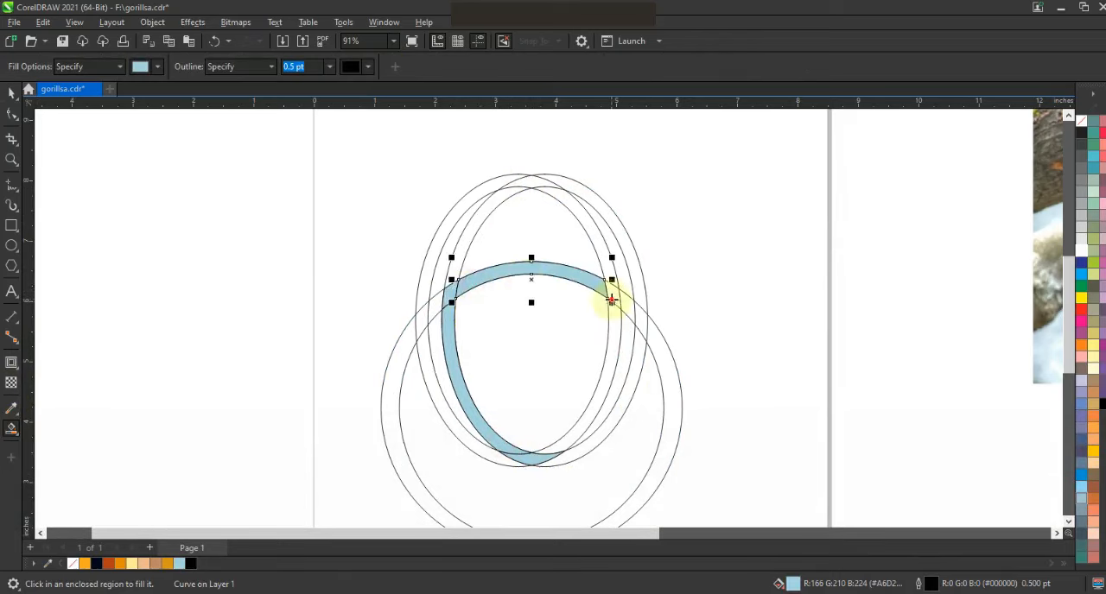
{"action": "left_click", "coordinate": [612, 301]}
{"action": "left_click", "coordinate": [570, 444]}
Delete the construction rings and keep the filled bands as a single shield frame.
{"action": "left_click", "coordinate": [11, 97]}
{"action": "left_click", "coordinate": [609, 246]}
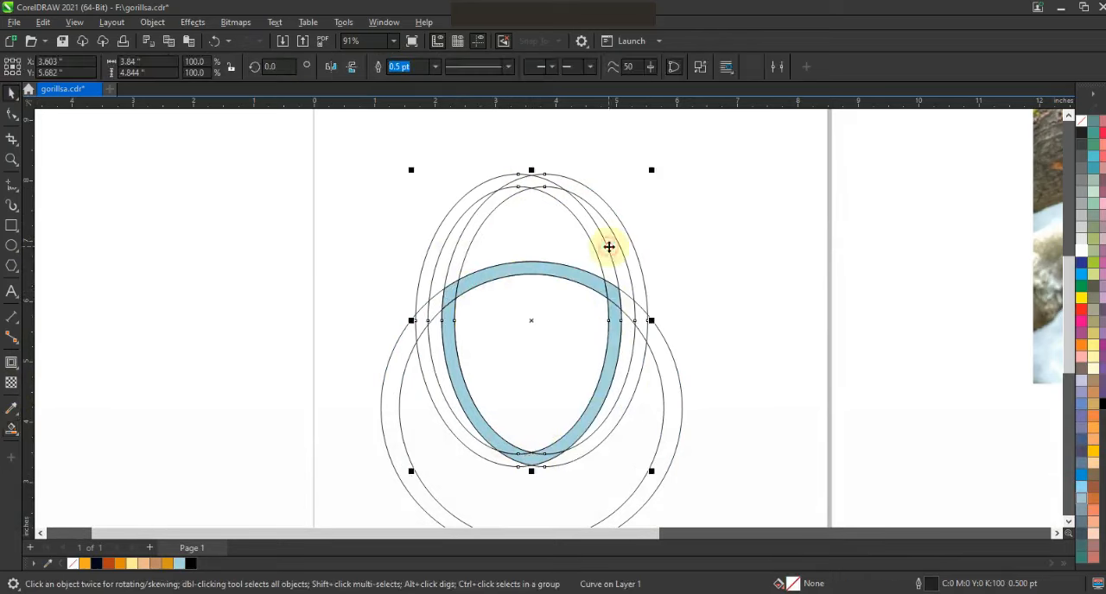
{"action": "key", "text": "Delete"}
{"action": "left_click", "coordinate": [650, 342]}
{"action": "key", "text": "Delete"}
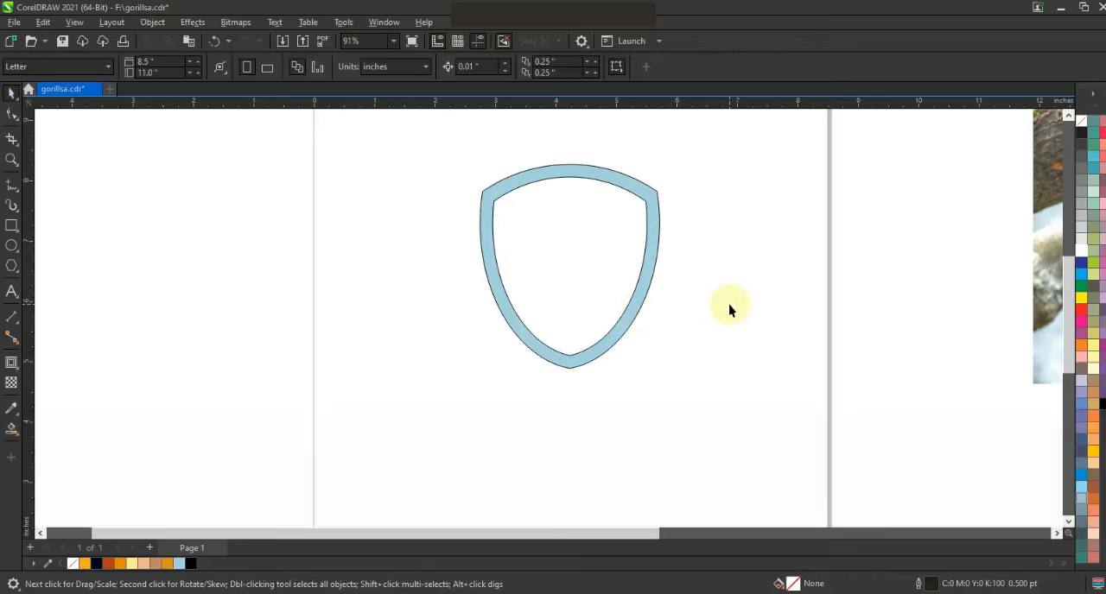
Place the gorilla photo over the shield at about 4.6 inches wide and centre the two horizontally.
{"action": "left_click", "coordinate": [1069, 116]}
{"action": "left_click", "coordinate": [1069, 116]}
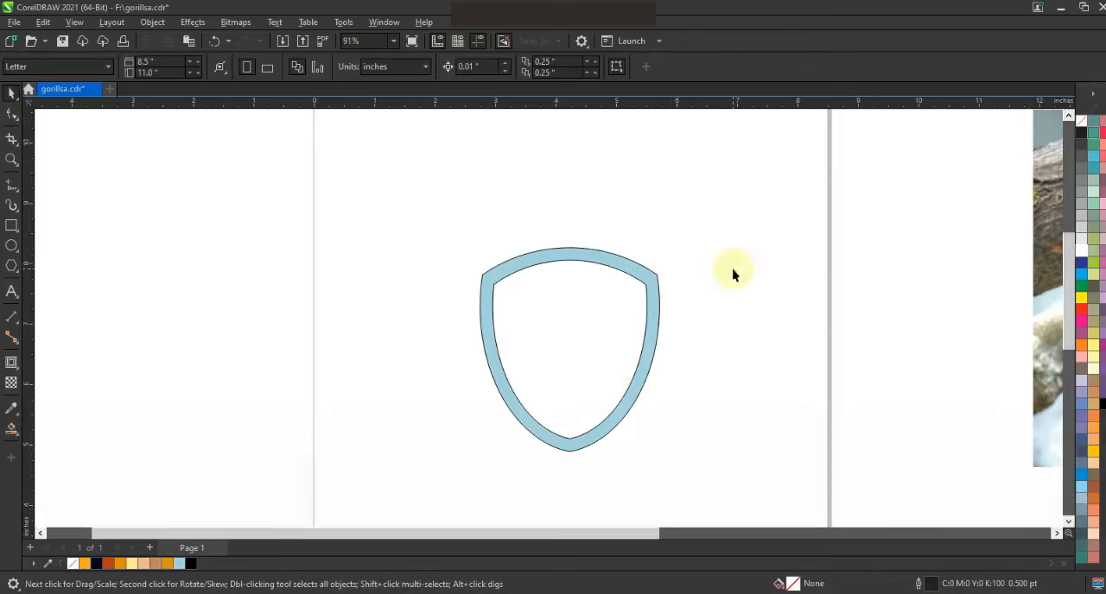
{"action": "left_click_drag", "start_coordinate": [1049, 353], "coordinate": [407, 395]}
{"action": "left_click_drag", "start_coordinate": [391, 150], "coordinate": [562, 263]}
{"action": "left_click_drag", "start_coordinate": [762, 342], "coordinate": [635, 368]}
{"action": "left_click_drag", "start_coordinate": [696, 353], "coordinate": [685, 348]}
{"action": "left_click", "coordinate": [635, 270], "text": "shift"}
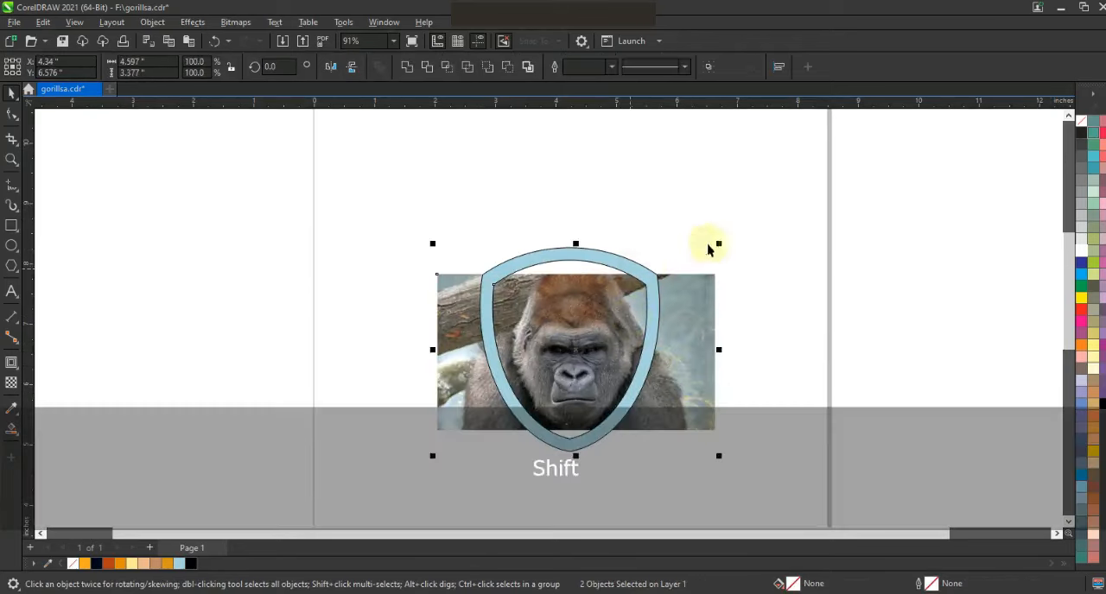
{"action": "key", "text": "c"}
Reduce the gorilla photo to about 4.27 inches wide and realign it horizontally with the shield.
{"action": "left_click", "coordinate": [708, 248]}
{"action": "left_click", "coordinate": [703, 297]}
{"action": "left_click_drag", "start_coordinate": [712, 434], "coordinate": [682, 395]}
{"action": "left_click", "coordinate": [608, 261], "text": "shift"}
{"action": "key", "text": "c"}
{"action": "key", "text": "shift+F2"}
{"action": "key", "text": "Escape"}
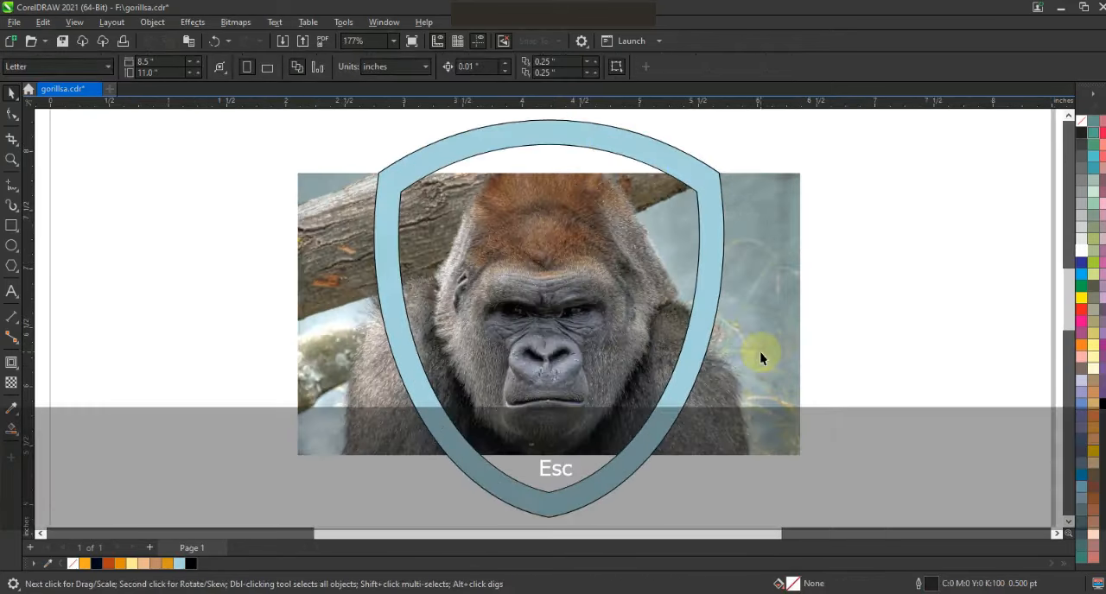
Scale the gorilla photo down to about 4.22 inches wide and nudge it slightly right within the shield.
{"action": "left_click", "coordinate": [751, 378]}
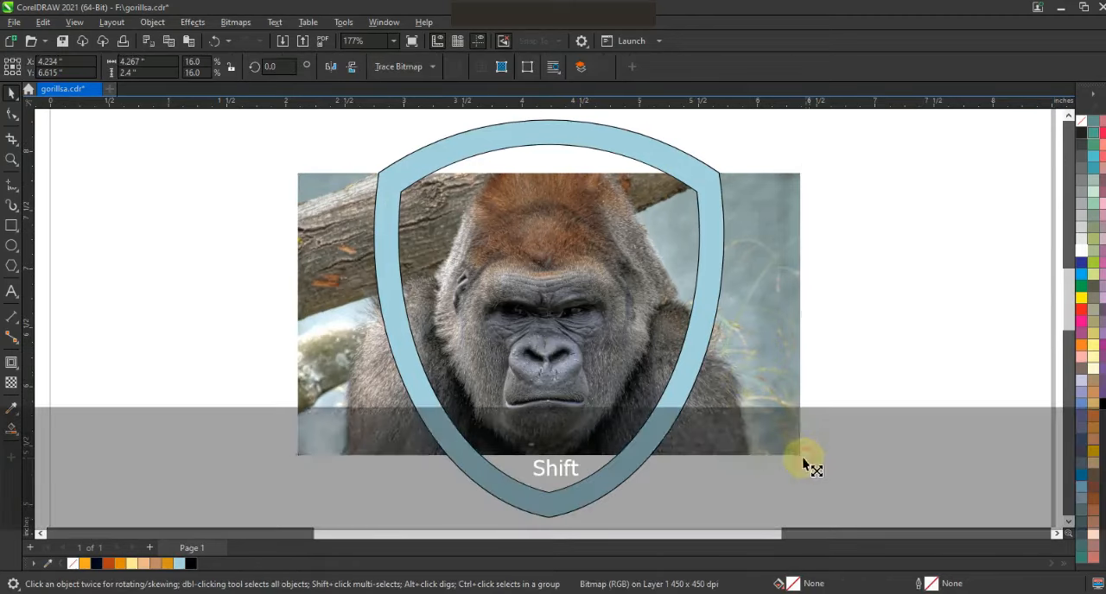
{"action": "left_click_drag", "start_coordinate": [804, 459], "coordinate": [802, 457]}
{"action": "key", "text": "Right"}
{"action": "left_click", "coordinate": [807, 432]}
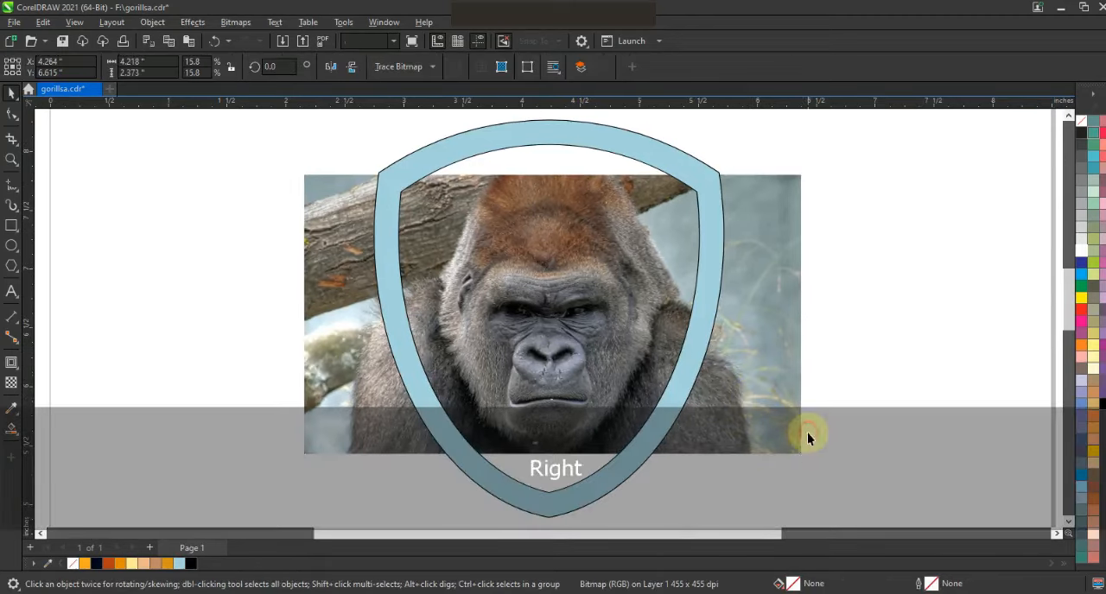
Apply a uniform transparency of 28 to the gorilla photo.
{"action": "left_click", "coordinate": [10, 162]}
{"action": "left_click", "coordinate": [11, 94]}
{"action": "left_click", "coordinate": [335, 349]}
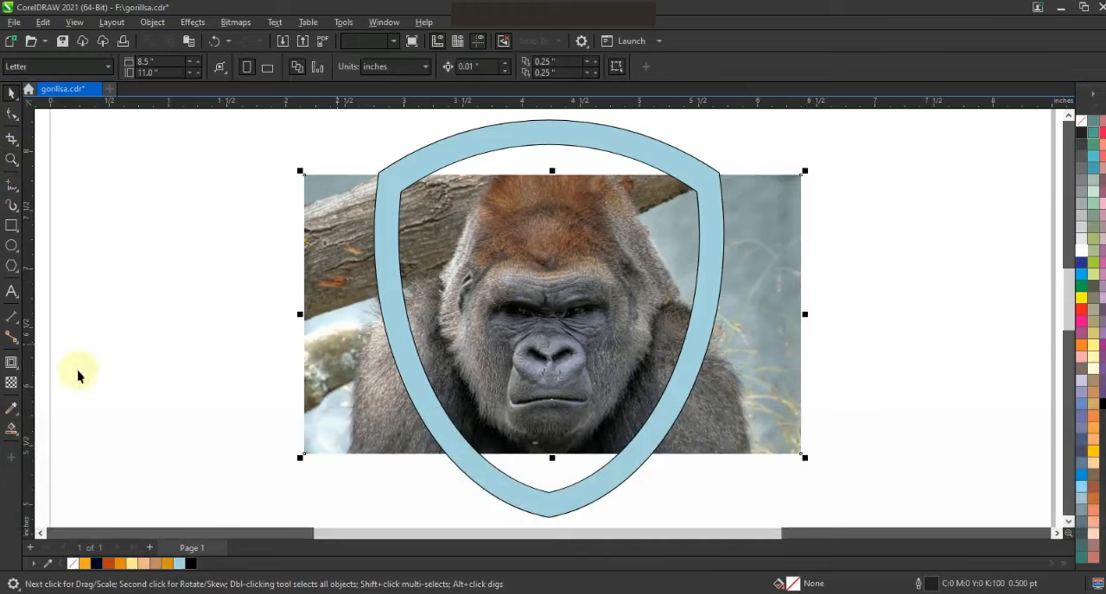
{"action": "left_click", "coordinate": [11, 383]}
{"action": "left_click", "coordinate": [531, 470]}
Draw the first straight Freehand segments over the gorilla's left brow and set their outline width to 1.5 pt.
{"action": "left_click", "coordinate": [12, 160]}
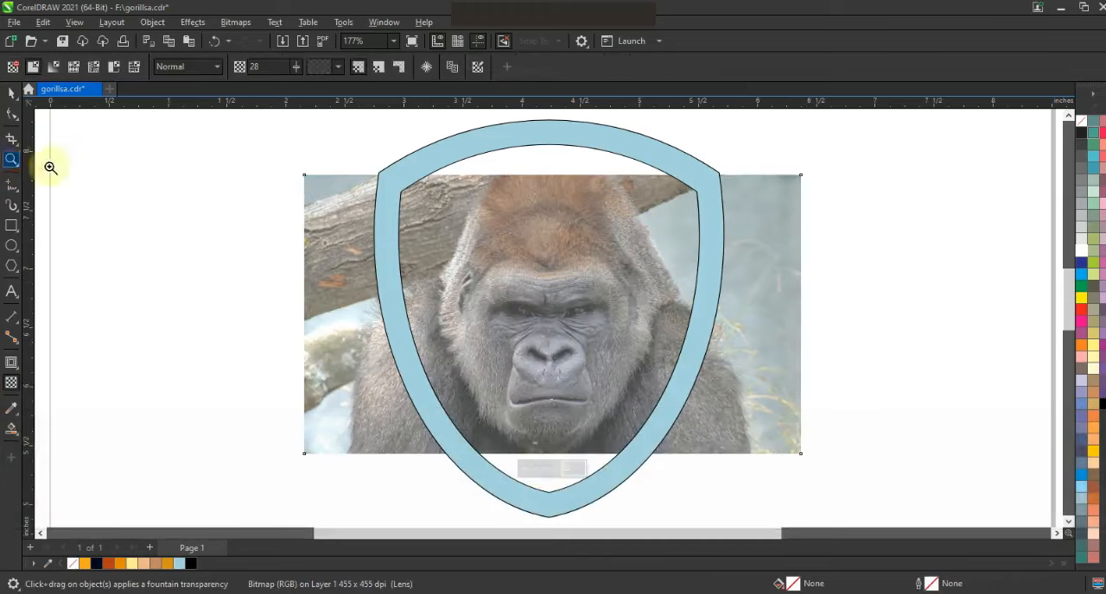
{"action": "left_click_drag", "start_coordinate": [822, 498], "coordinate": [821, 499]}
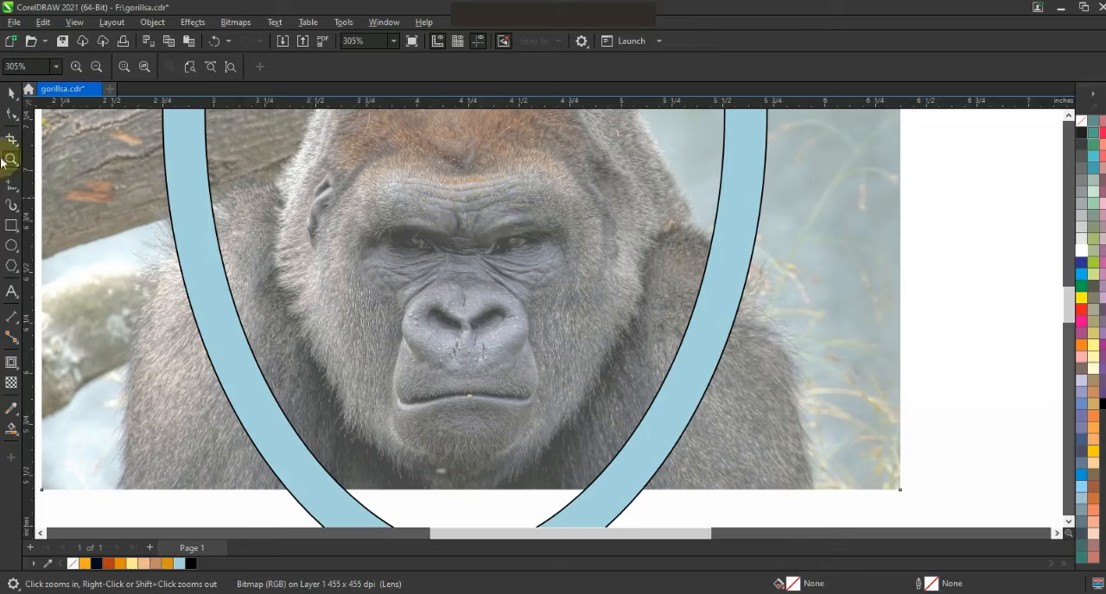
{"action": "left_click", "coordinate": [11, 184]}
{"action": "left_click", "coordinate": [435, 68]}
{"action": "left_click", "coordinate": [408, 145]}
{"action": "left_click", "coordinate": [462, 180]}
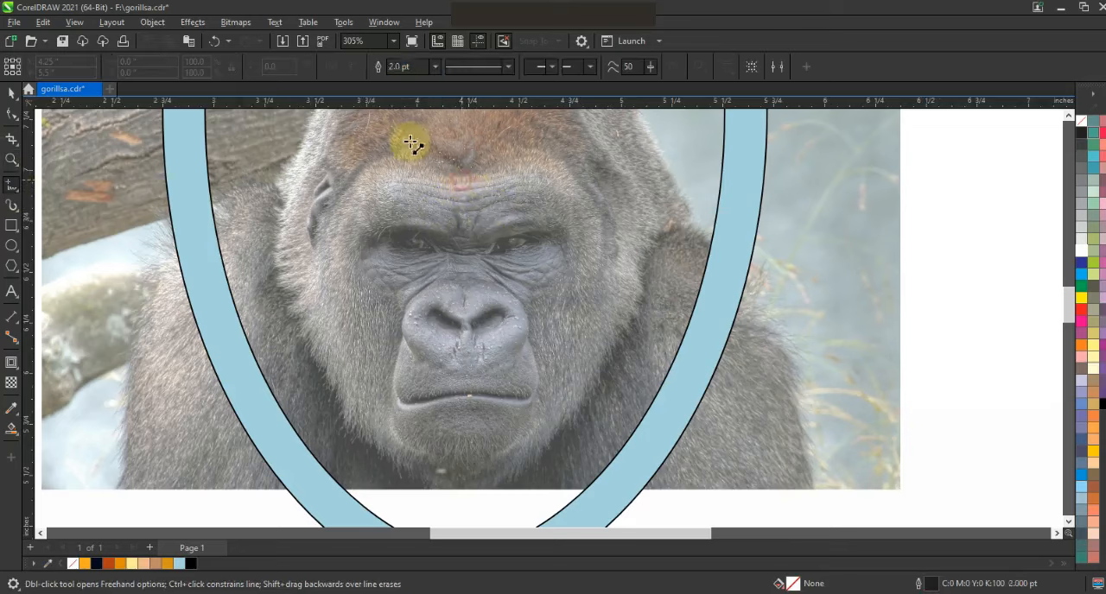
{"action": "left_click", "coordinate": [365, 150]}
{"action": "left_click", "coordinate": [435, 68]}
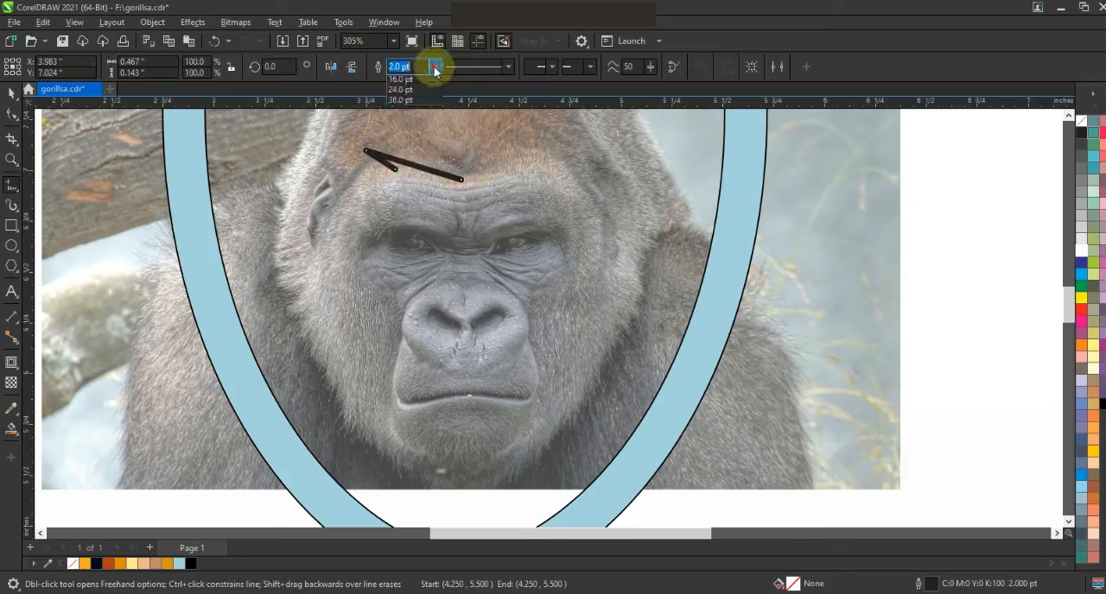
{"action": "left_click", "coordinate": [408, 132]}
{"action": "key", "text": "space"}
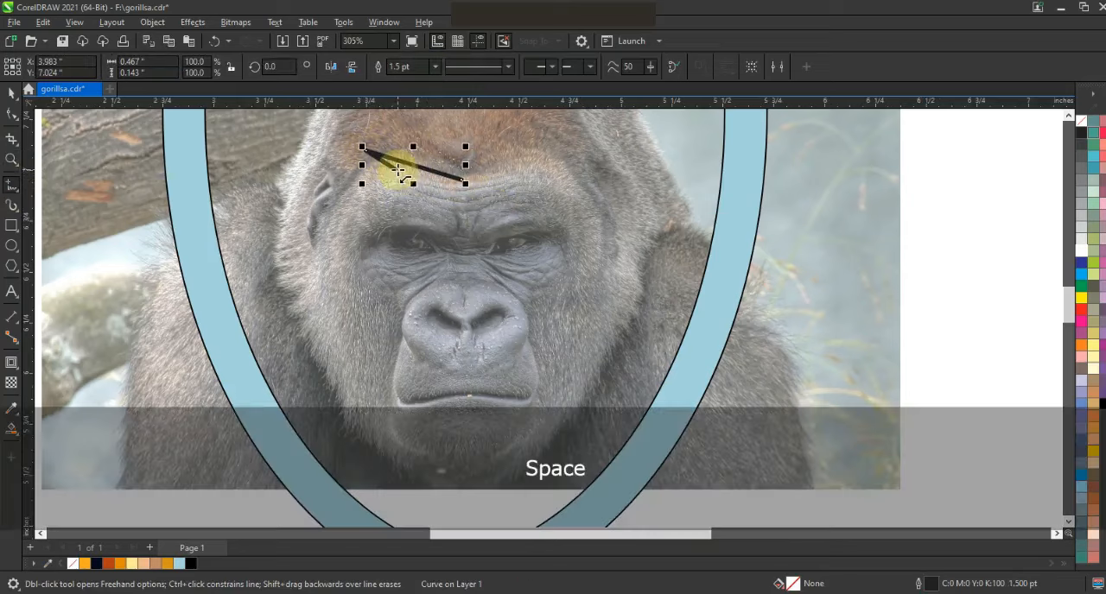
Continue the zigzag line from the left brow past the eye and nose to the middle of the mouth.
{"action": "left_click", "coordinate": [394, 168]}
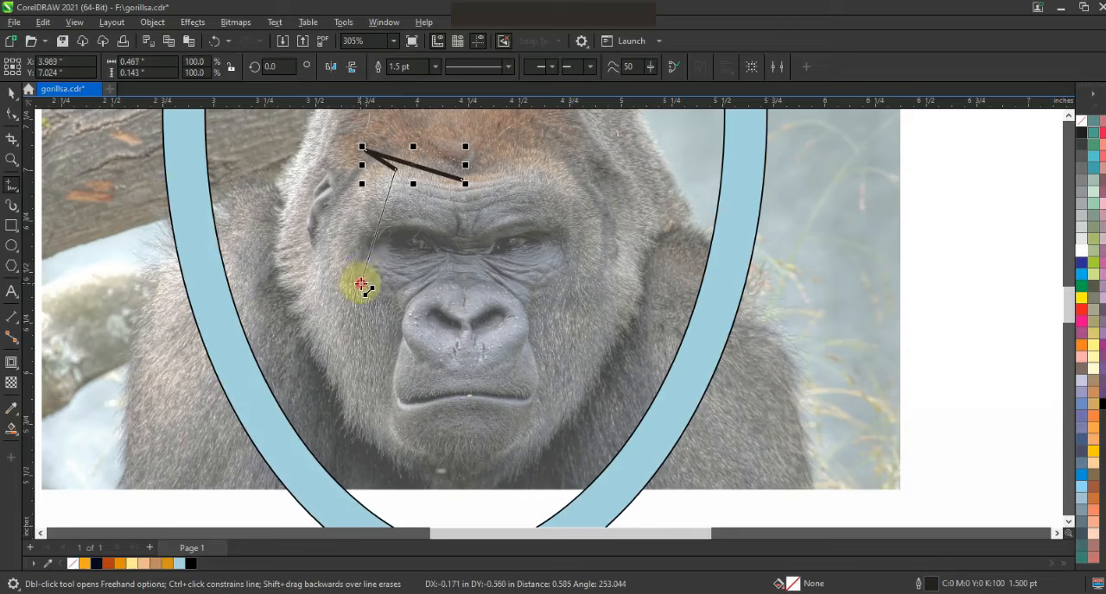
{"action": "left_click", "coordinate": [361, 285]}
{"action": "left_click", "coordinate": [353, 254]}
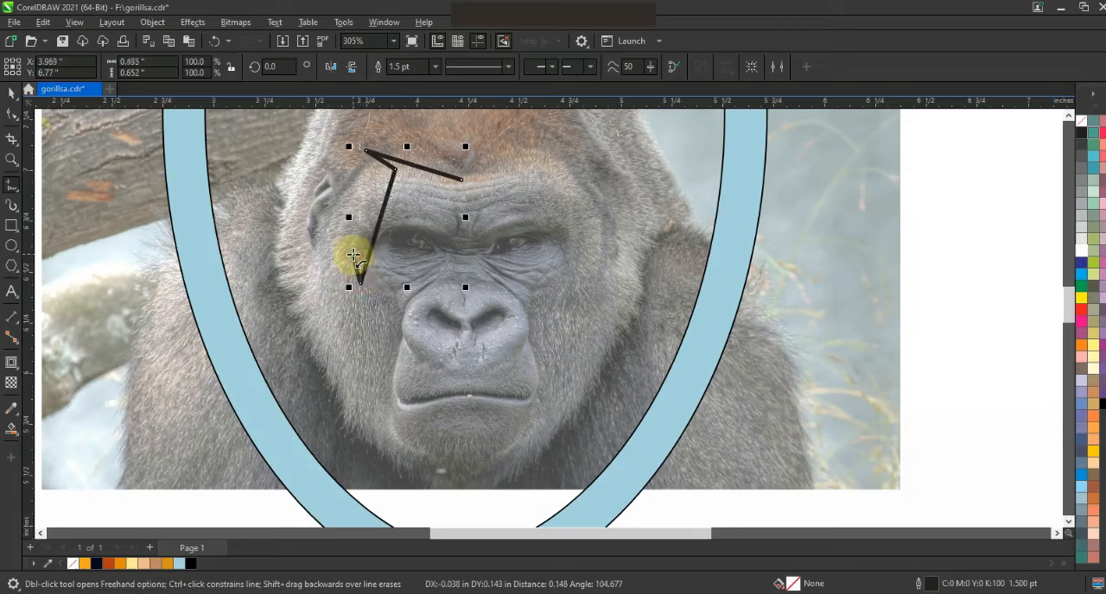
{"action": "left_click", "coordinate": [451, 267]}
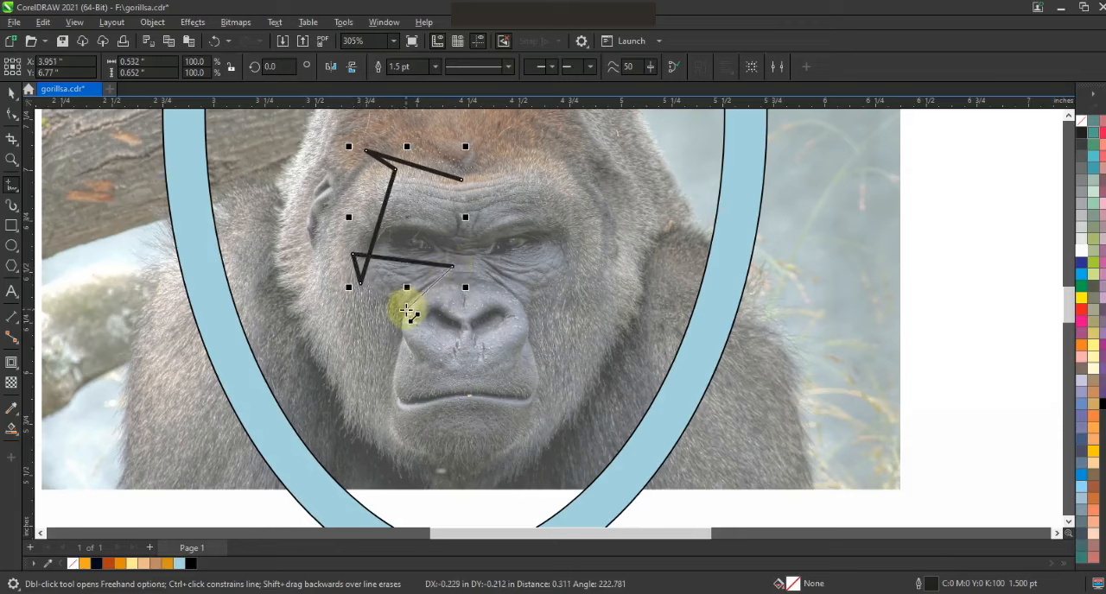
{"action": "left_click", "coordinate": [411, 307]}
{"action": "left_click", "coordinate": [420, 339]}
{"action": "left_click", "coordinate": [399, 320]}
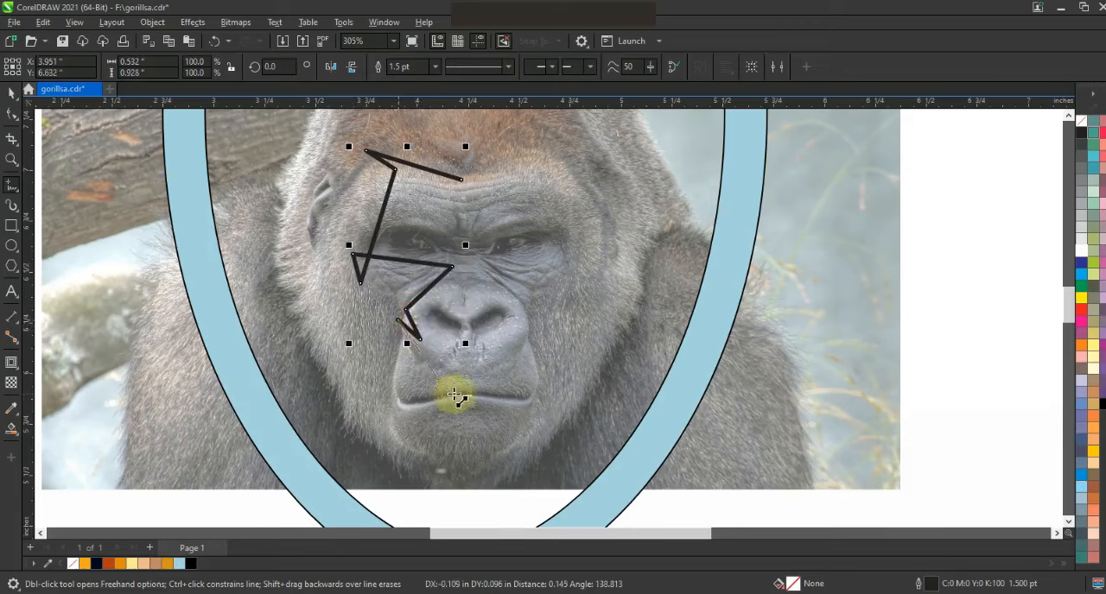
{"action": "double_click", "coordinate": [464, 393]}
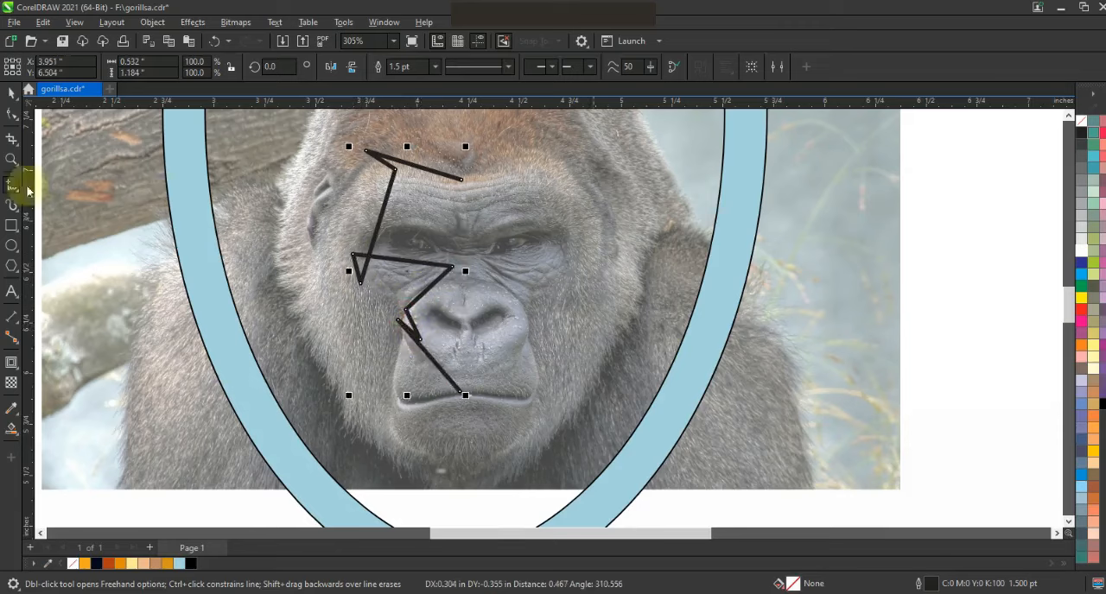
Bend the traced segments around the outer eye and across the brow into smooth curves with the Shape tool.
{"action": "left_click", "coordinate": [12, 113]}
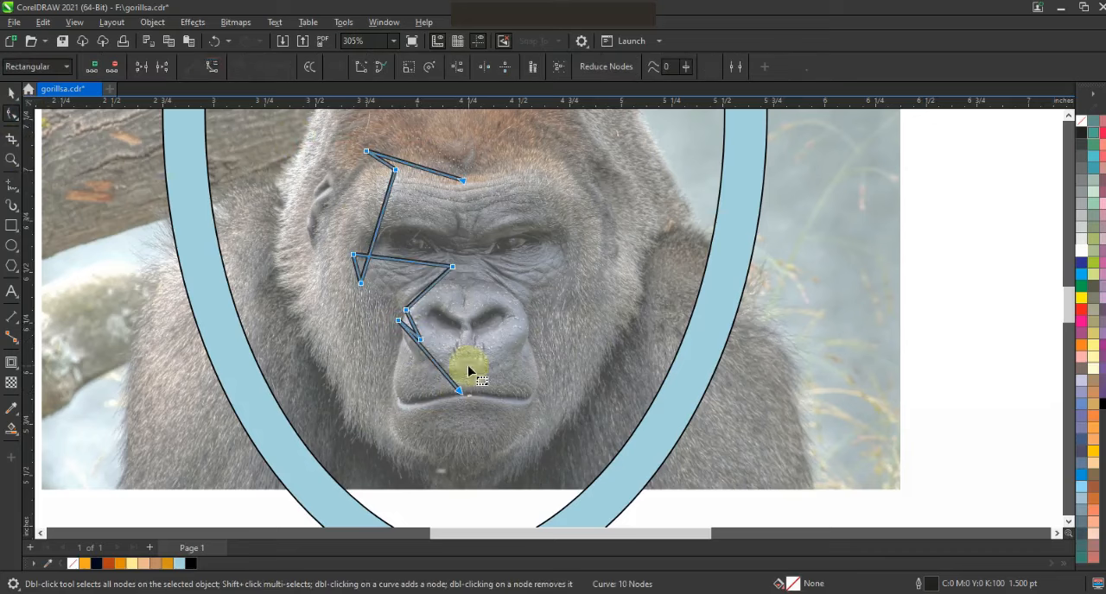
{"action": "left_click_drag", "start_coordinate": [385, 210], "coordinate": [331, 216]}
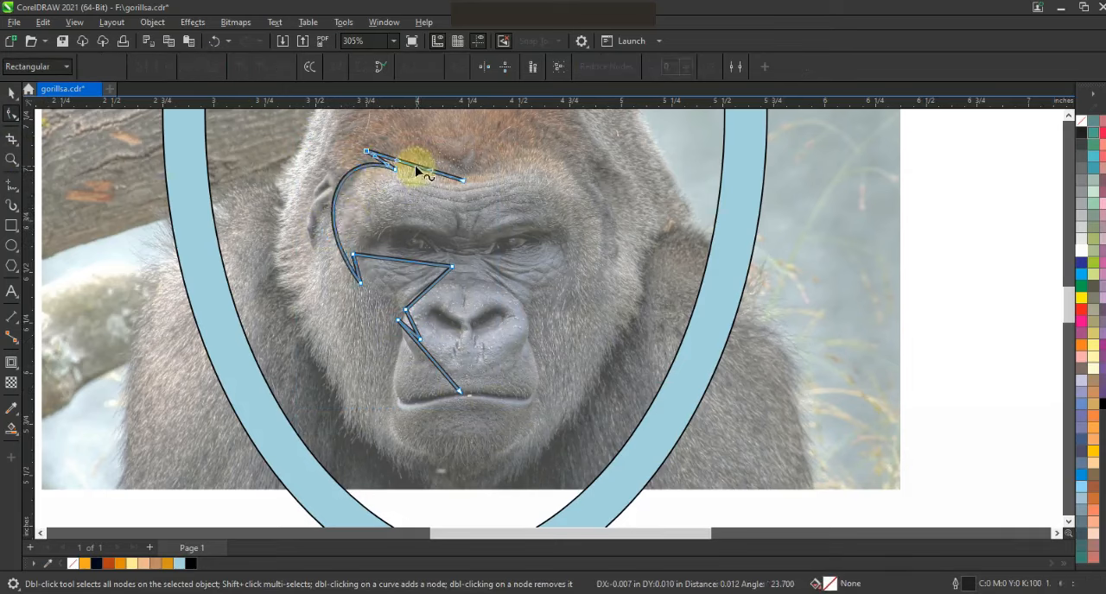
{"action": "left_click_drag", "start_coordinate": [400, 164], "coordinate": [459, 192]}
{"action": "left_click_drag", "start_coordinate": [407, 164], "coordinate": [455, 197]}
{"action": "mouse_move", "coordinate": [396, 170]}
{"action": "left_mouse_down"}
{"action": "mouse_move", "coordinate": [381, 161]}
{"action": "mouse_move", "coordinate": [394, 166]}
{"action": "left_mouse_up"}
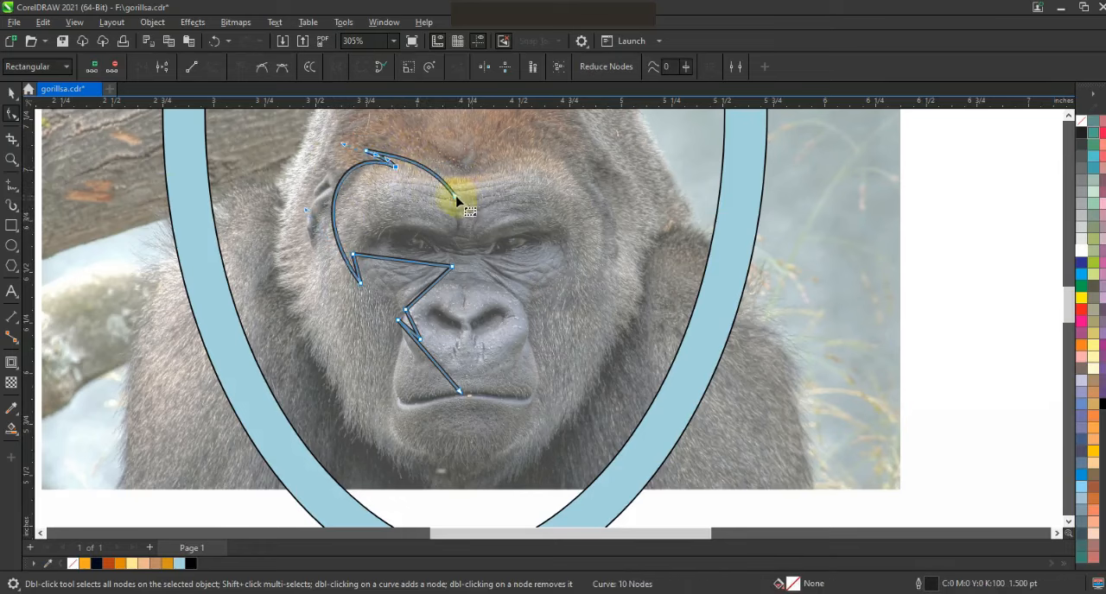
Curve the traced segments under the left eye and along the side of the nose.
{"action": "left_click", "coordinate": [353, 257]}
{"action": "left_click_drag", "start_coordinate": [386, 259], "coordinate": [379, 316]}
{"action": "left_click_drag", "start_coordinate": [422, 263], "coordinate": [421, 259]}
{"action": "left_click_drag", "start_coordinate": [379, 316], "coordinate": [423, 284]}
{"action": "left_click_drag", "start_coordinate": [412, 321], "coordinate": [407, 319]}
Curve the last traced segment around the left side of the muzzle and along the mouth line.
{"action": "left_click", "coordinate": [398, 320]}
{"action": "left_click_drag", "start_coordinate": [408, 368], "coordinate": [385, 396]}
{"action": "left_click", "coordinate": [458, 393]}
{"action": "left_click_drag", "start_coordinate": [456, 394], "coordinate": [380, 397]}
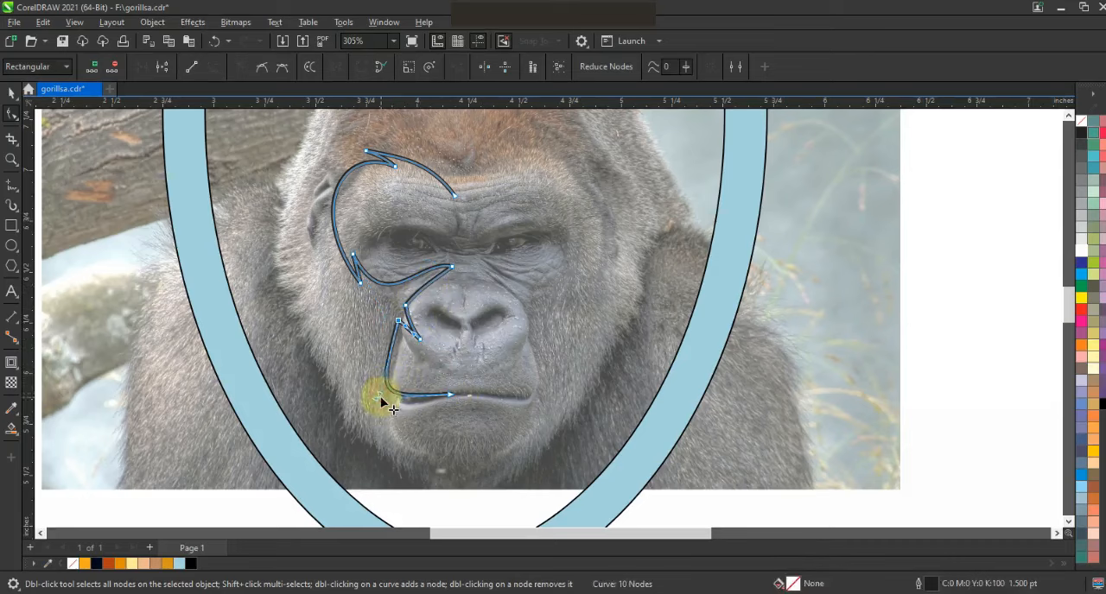
Mirror a copy of the traced half-face onto the right side and nudge it 0.1 inch right.
{"action": "left_click", "coordinate": [11, 93]}
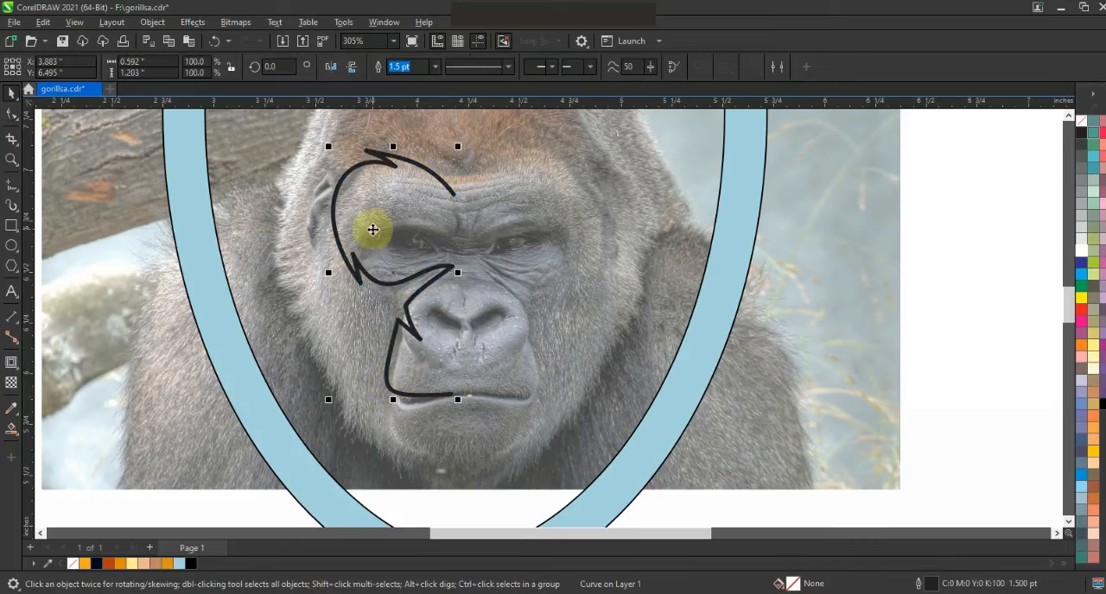
{"action": "left_click_drag", "start_coordinate": [327, 272], "coordinate": [447, 285]}
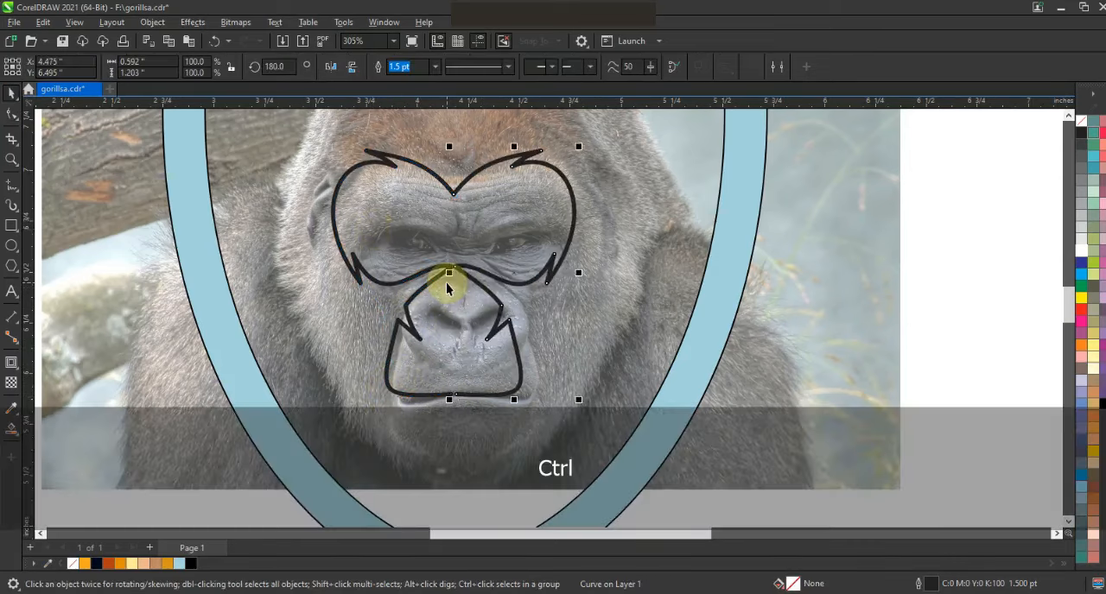
{"action": "key", "text": "Right"}
{"action": "key", "text": "Right"}
{"action": "key", "text": "Right"}
{"action": "key", "text": "Right"}
{"action": "key", "text": "Right"}
{"action": "key", "text": "Right"}
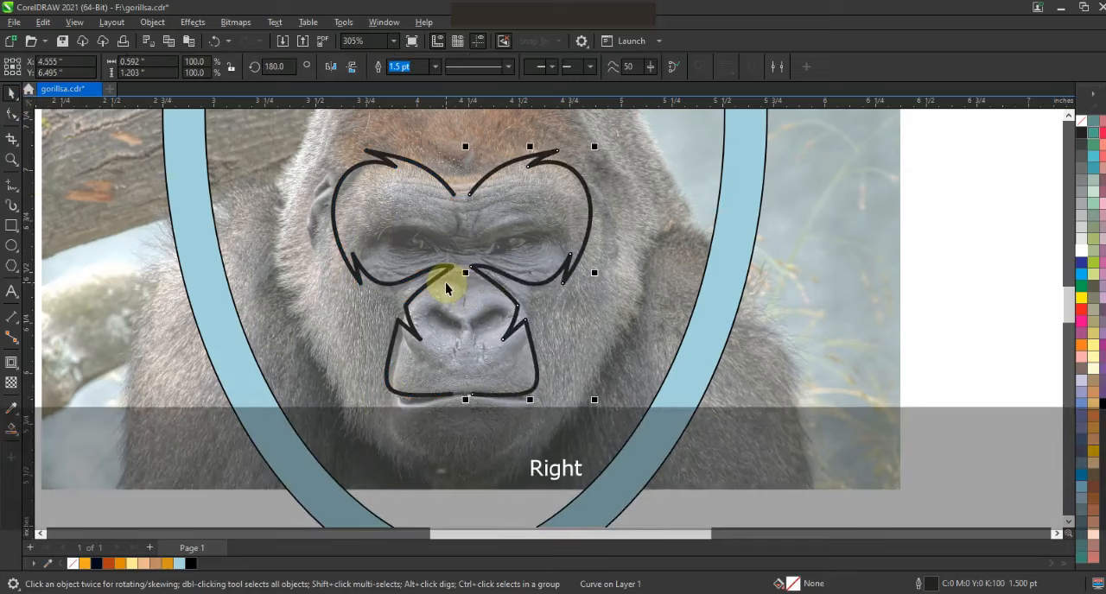
{"action": "key", "text": "Right"}
{"action": "key", "text": "Right"}
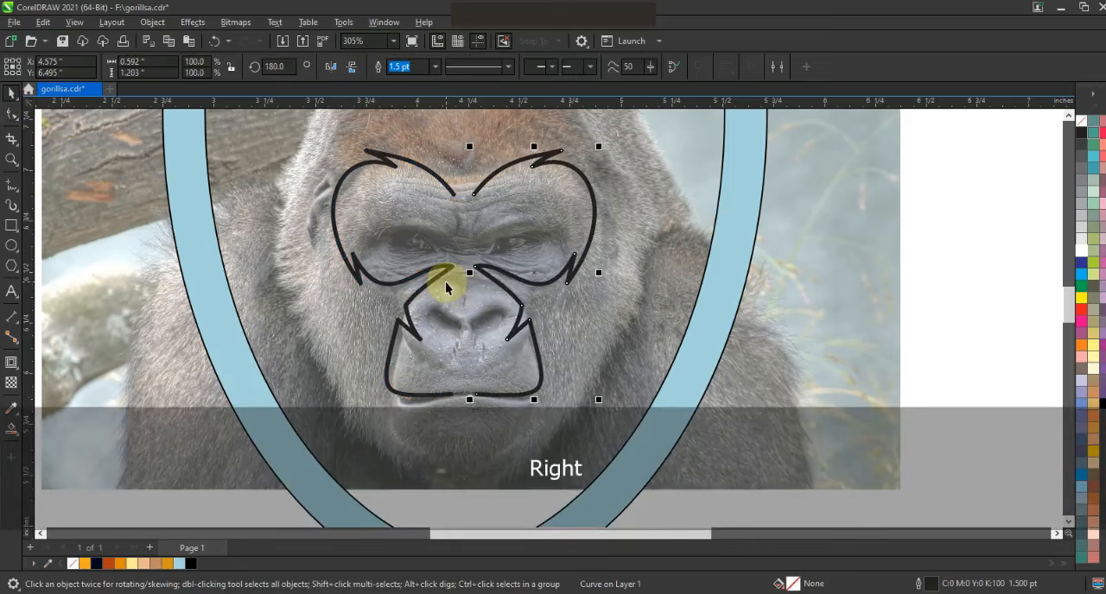
Combine both face halves and join their end nodes at the forehead and at the mouth.
{"action": "left_click", "coordinate": [431, 171], "text": "shift"}
{"action": "left_click", "coordinate": [11, 114]}
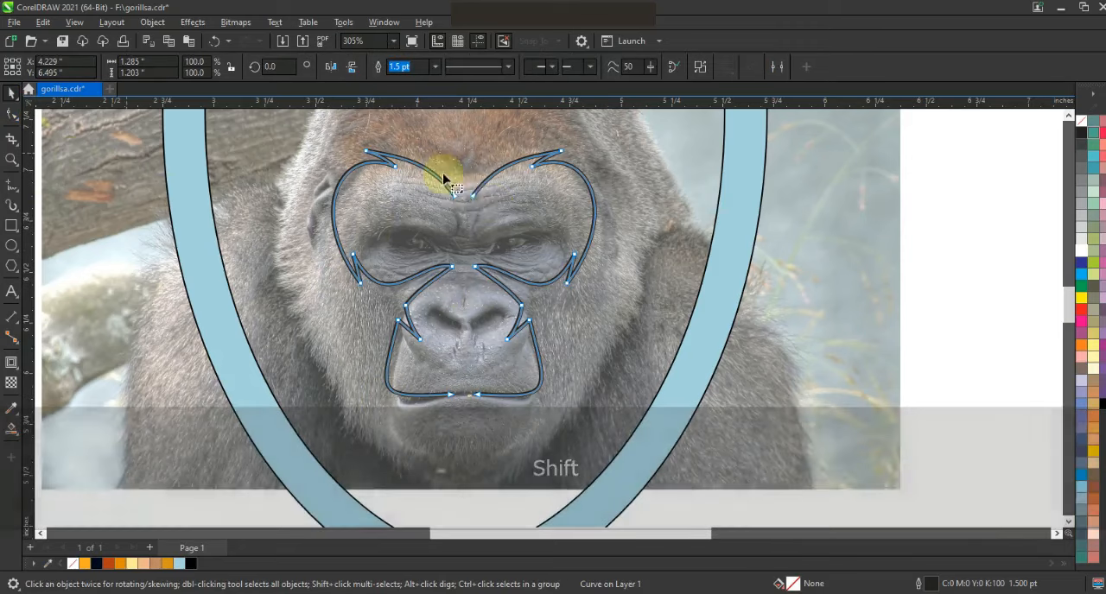
{"action": "left_click", "coordinate": [142, 67]}
{"action": "left_click_drag", "start_coordinate": [451, 382], "coordinate": [481, 402]}
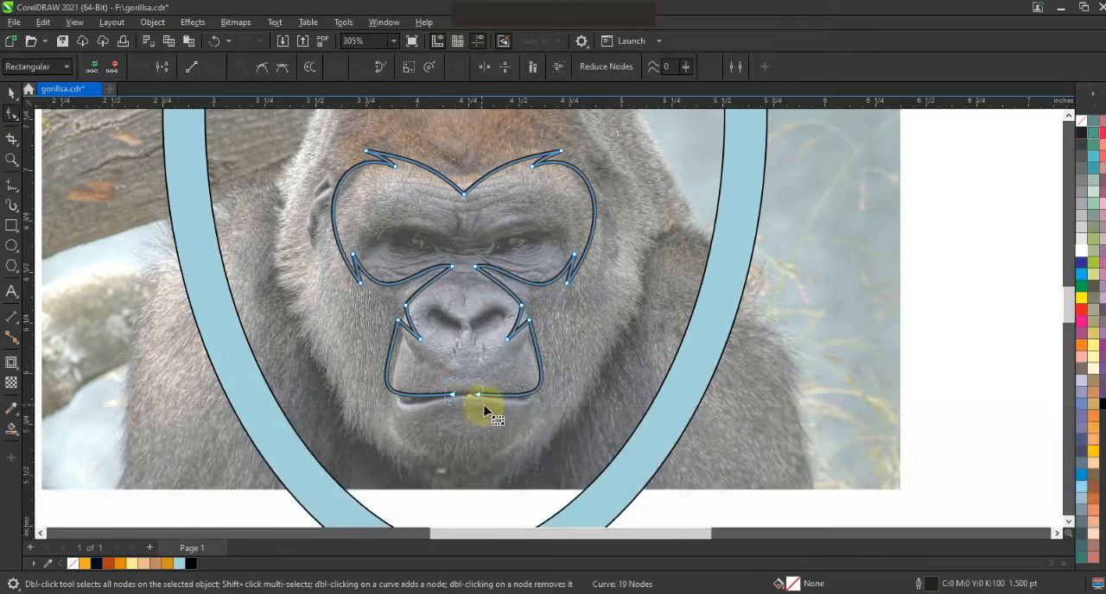
{"action": "left_click", "coordinate": [143, 68]}
{"action": "left_click", "coordinate": [11, 92]}
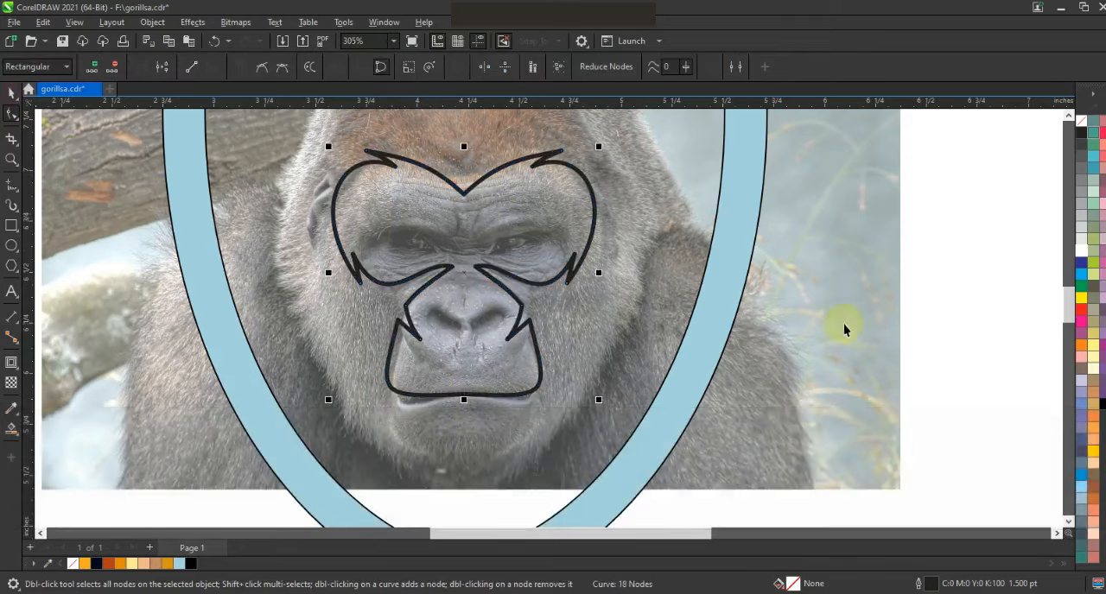
{"action": "left_click", "coordinate": [842, 321]}
Trace the left half of the chin below the mouth as a closed straight-line outline, about 0.33 × 0.37 in, with one pointed tuft.
{"action": "double_click", "coordinate": [12, 159]}
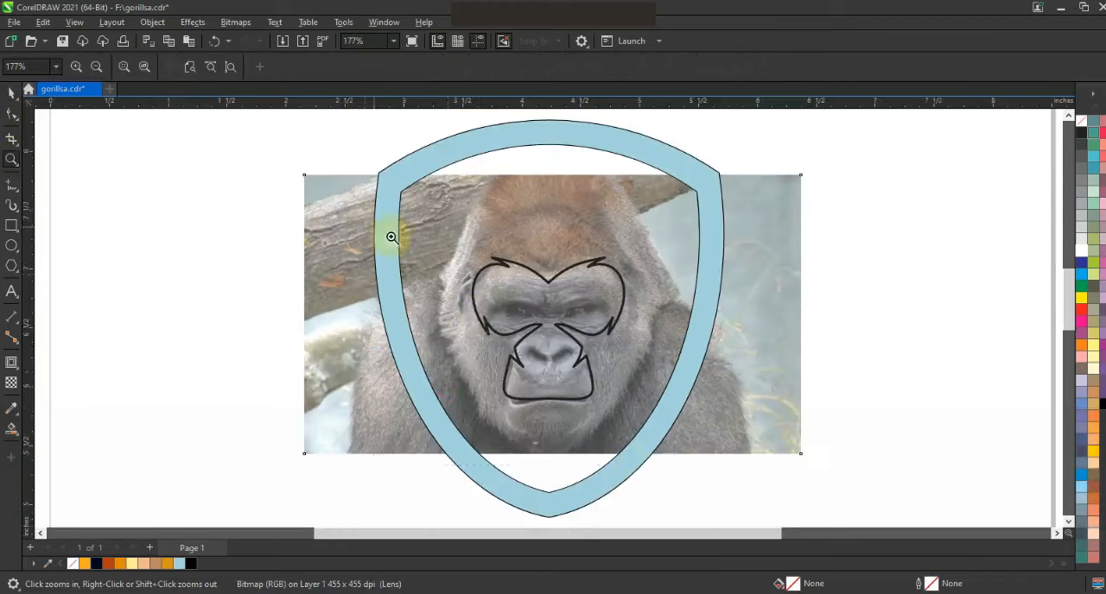
{"action": "left_click_drag", "start_coordinate": [708, 471], "coordinate": [708, 471]}
{"action": "left_click", "coordinate": [11, 185]}
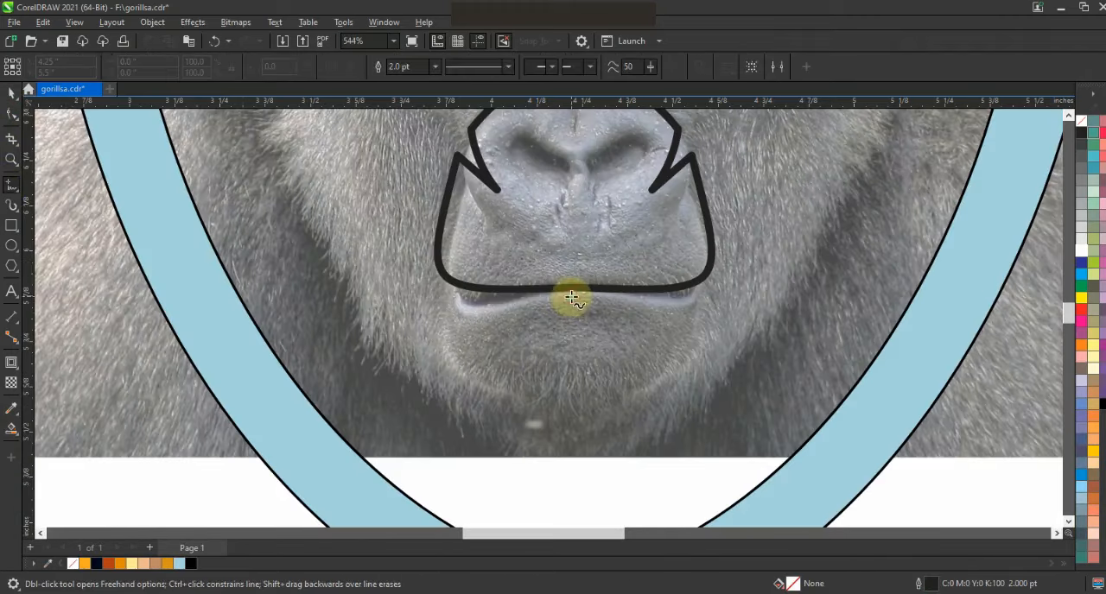
{"action": "left_click", "coordinate": [571, 298]}
{"action": "double_click", "coordinate": [570, 431]}
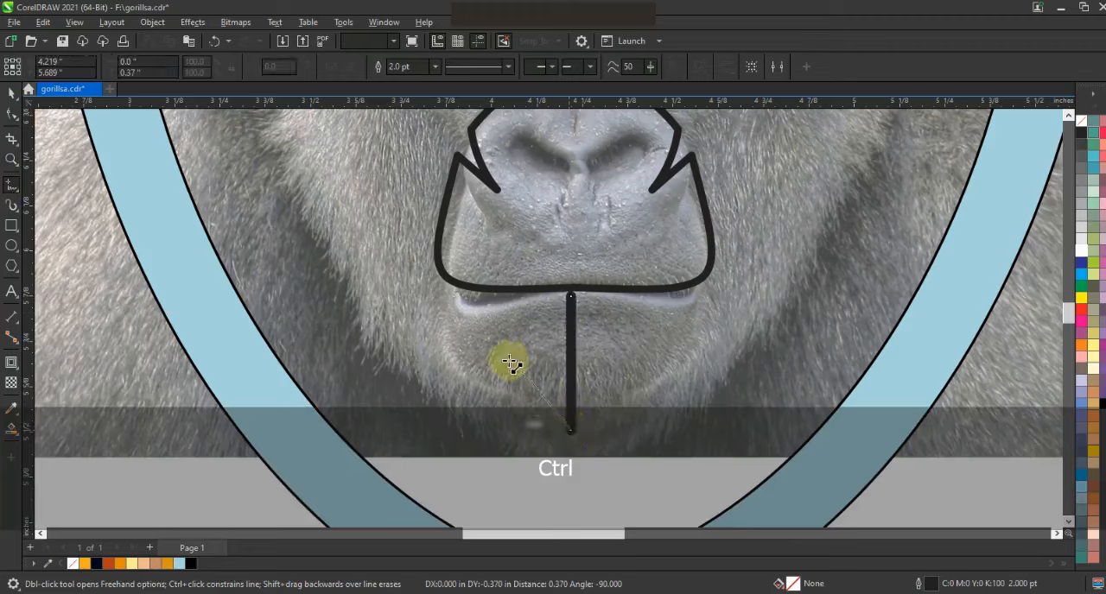
{"action": "double_click", "coordinate": [501, 359]}
{"action": "double_click", "coordinate": [523, 406]}
{"action": "double_click", "coordinate": [453, 298]}
{"action": "left_click", "coordinate": [570, 298]}
Curve the chin half's outer side, the lower edge beside the tuft, and the upper edge along the mouth.
{"action": "left_click", "coordinate": [12, 113]}
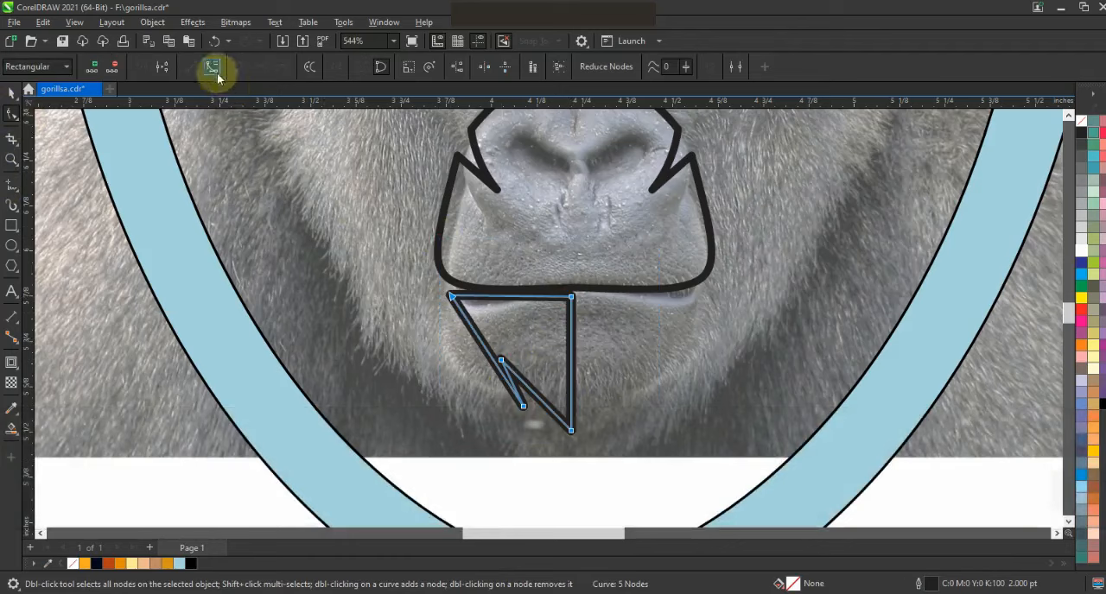
{"action": "left_click_drag", "start_coordinate": [471, 359], "coordinate": [463, 361]}
{"action": "left_click", "coordinate": [533, 397]}
{"action": "left_click_drag", "start_coordinate": [537, 400], "coordinate": [510, 390]}
{"action": "left_click", "coordinate": [509, 303]}
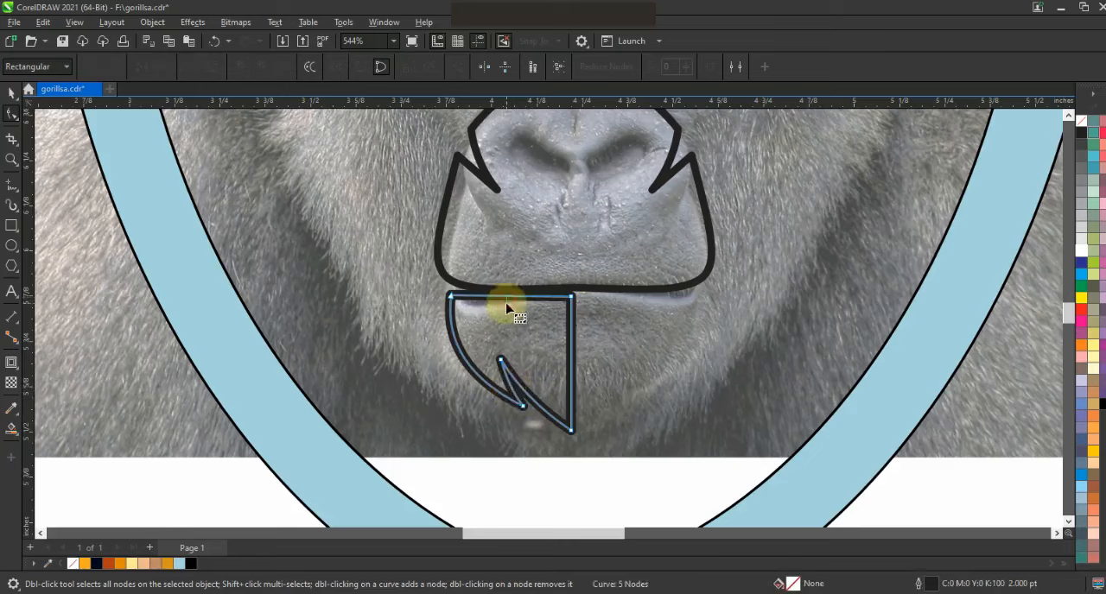
{"action": "left_click_drag", "start_coordinate": [507, 297], "coordinate": [572, 300]}
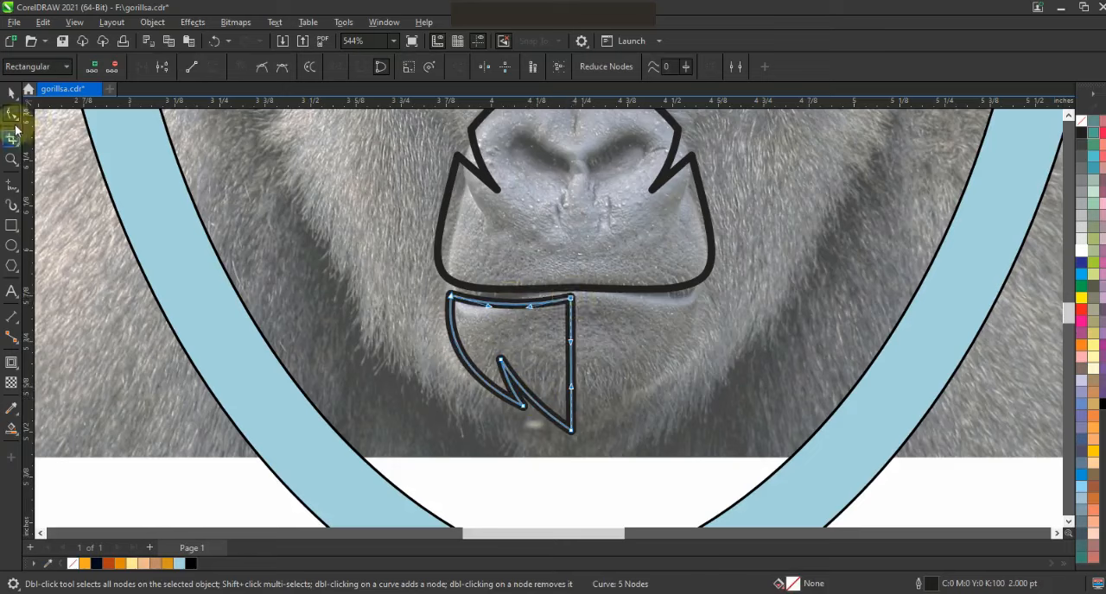
Mirror a copy of the chin half onto the right side and weld both halves into one outline.
{"action": "left_click", "coordinate": [11, 92]}
{"action": "left_click_drag", "start_coordinate": [447, 364], "coordinate": [584, 366]}
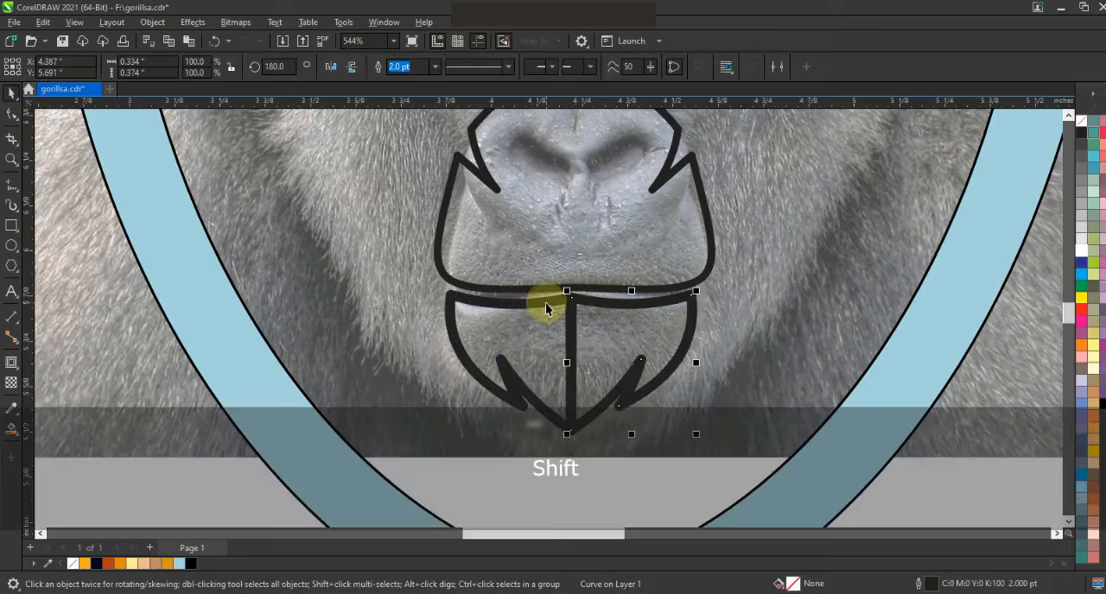
{"action": "left_click", "coordinate": [544, 306], "text": "shift"}
{"action": "left_click", "coordinate": [407, 68]}
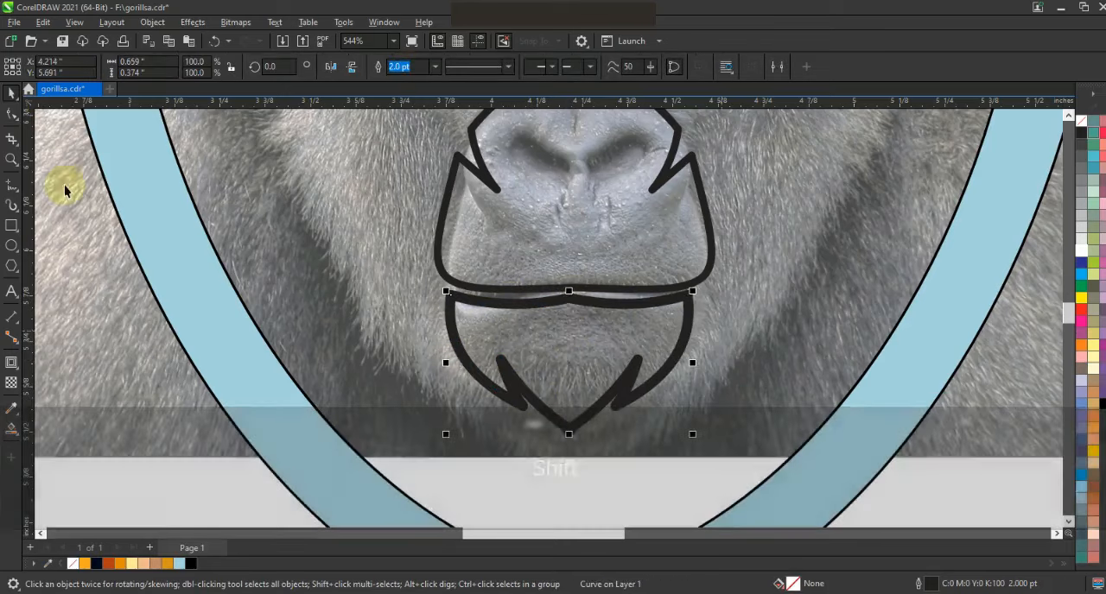
{"action": "left_click", "coordinate": [11, 114]}
{"action": "key", "text": "ctrl+z"}
{"action": "key", "text": "space"}
{"action": "key", "text": "F3"}
{"action": "key", "text": "F3"}
{"action": "key", "text": "Escape"}
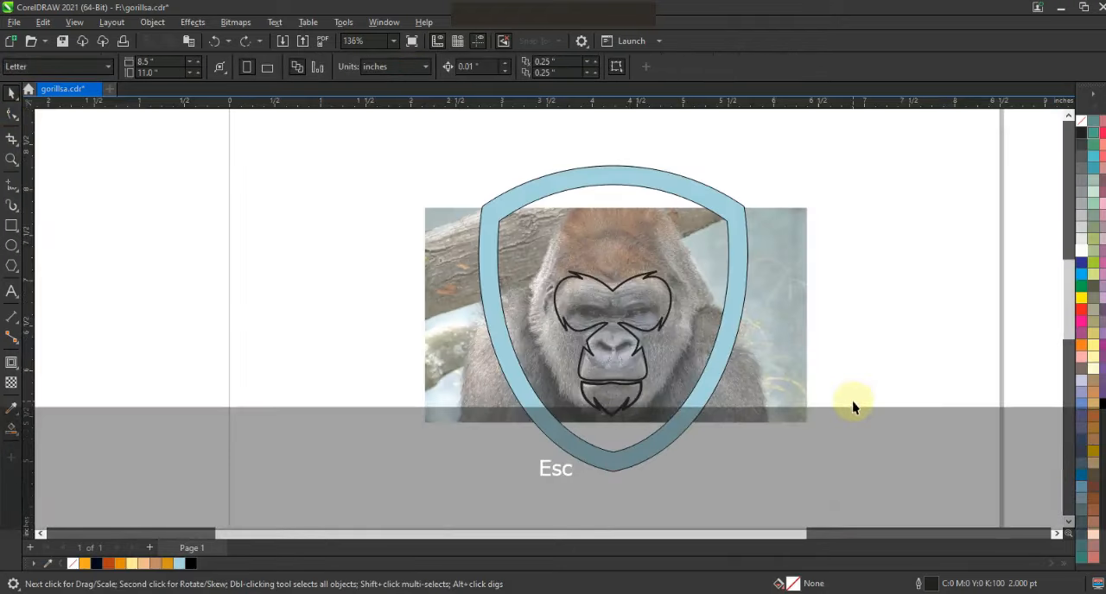
Trace the left half of an eye mask with a 1.0 pt straight-line path, adding a pointed tip at the brow and under the eye.
{"action": "key", "text": "z"}
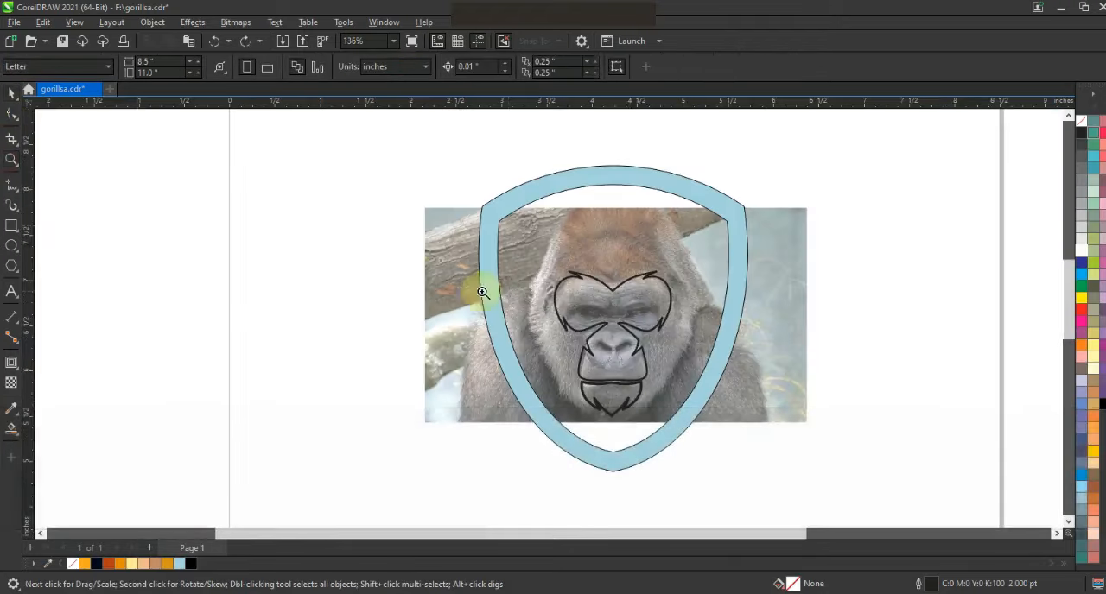
{"action": "left_click_drag", "start_coordinate": [726, 371], "coordinate": [727, 370]}
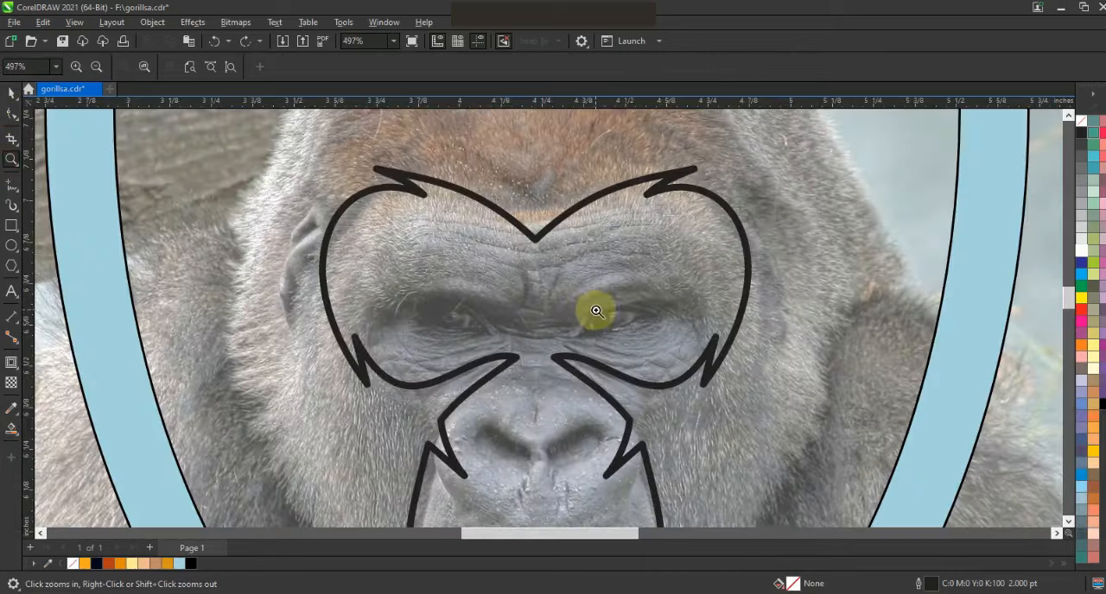
{"action": "left_click", "coordinate": [10, 186]}
{"action": "left_click", "coordinate": [435, 66]}
{"action": "left_click", "coordinate": [413, 125]}
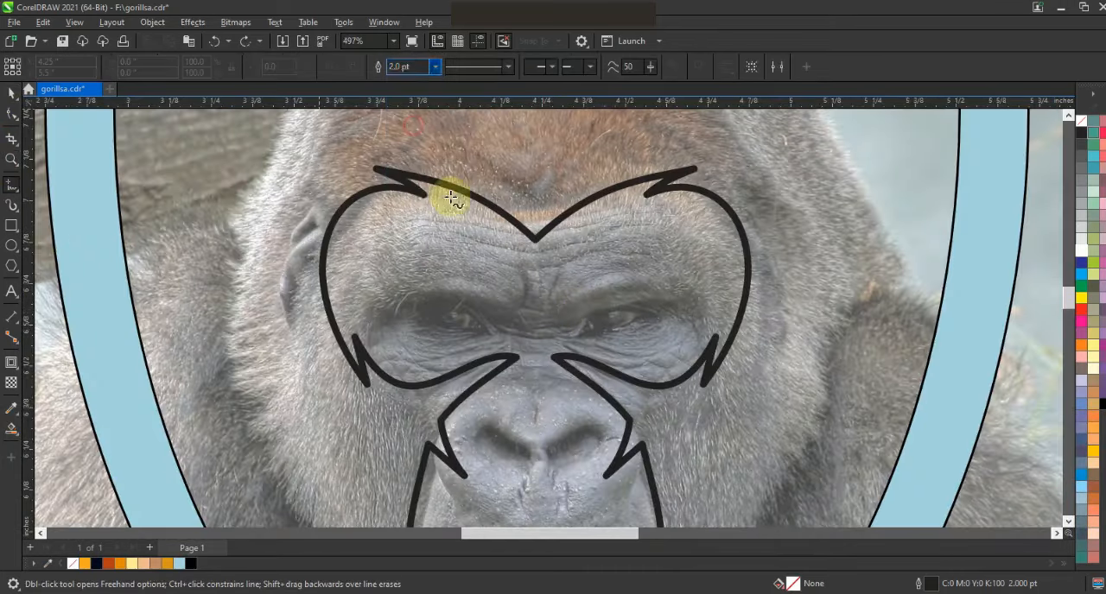
{"action": "left_click", "coordinate": [530, 313]}
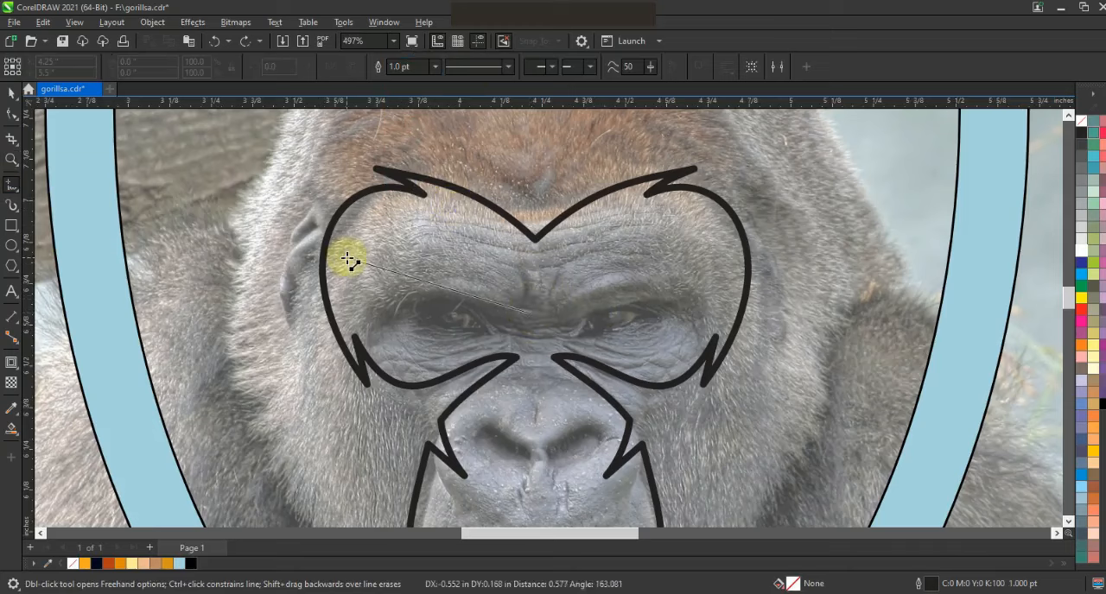
{"action": "left_click", "coordinate": [346, 258]}
{"action": "left_click", "coordinate": [391, 276]}
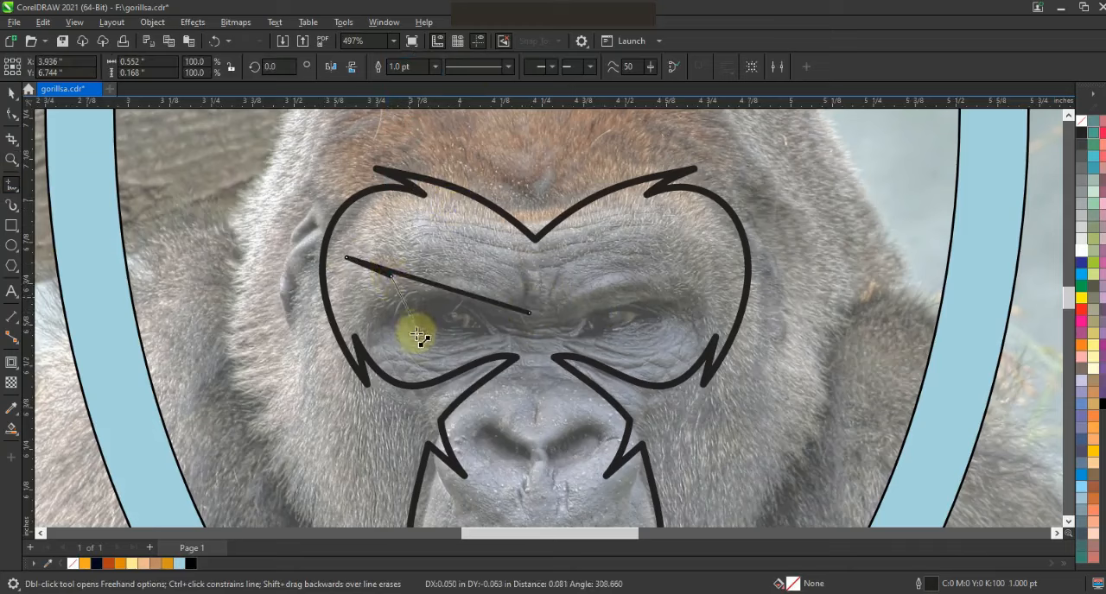
{"action": "left_click", "coordinate": [403, 366]}
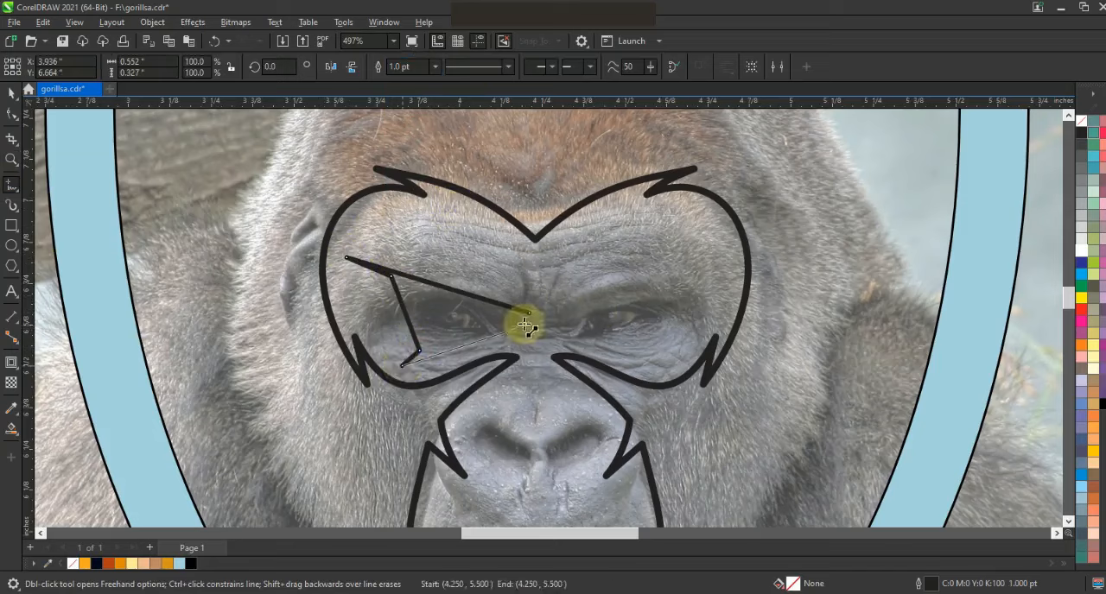
{"action": "left_click", "coordinate": [532, 329]}
Curve the eye mask's long brow line, the short segment under its tip, and the outer side around the eye.
{"action": "left_click", "coordinate": [12, 114]}
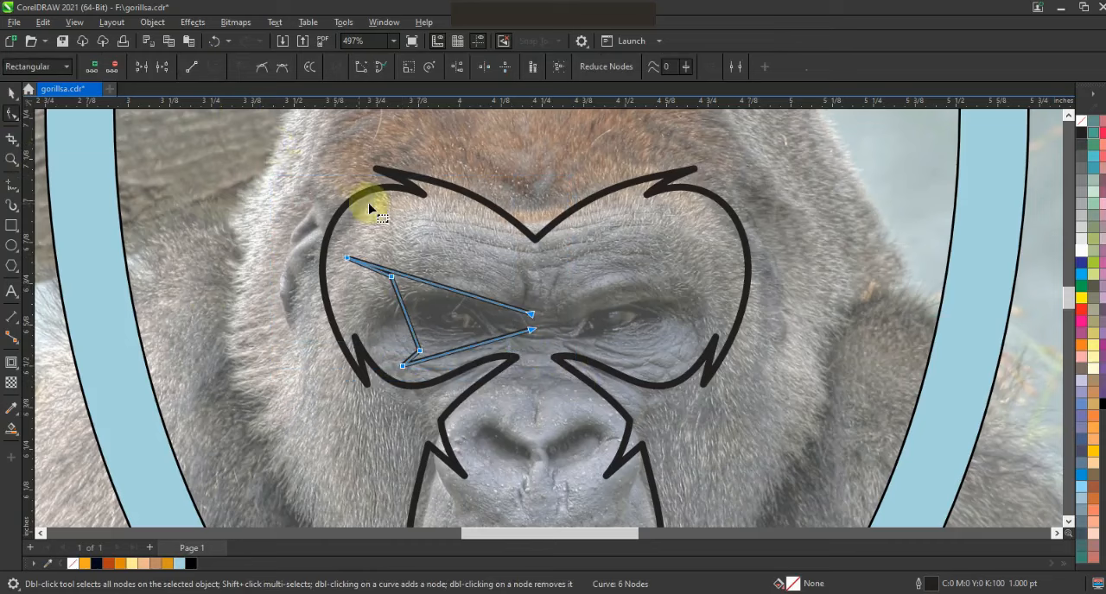
{"action": "left_click_drag", "start_coordinate": [406, 278], "coordinate": [444, 217]}
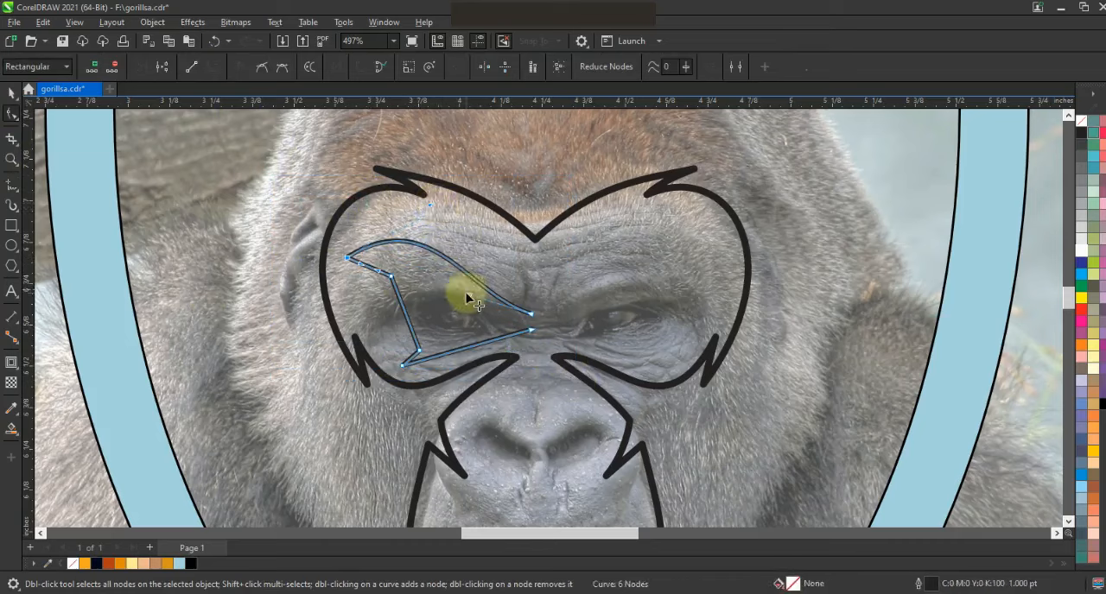
{"action": "left_click_drag", "start_coordinate": [391, 277], "coordinate": [379, 254]}
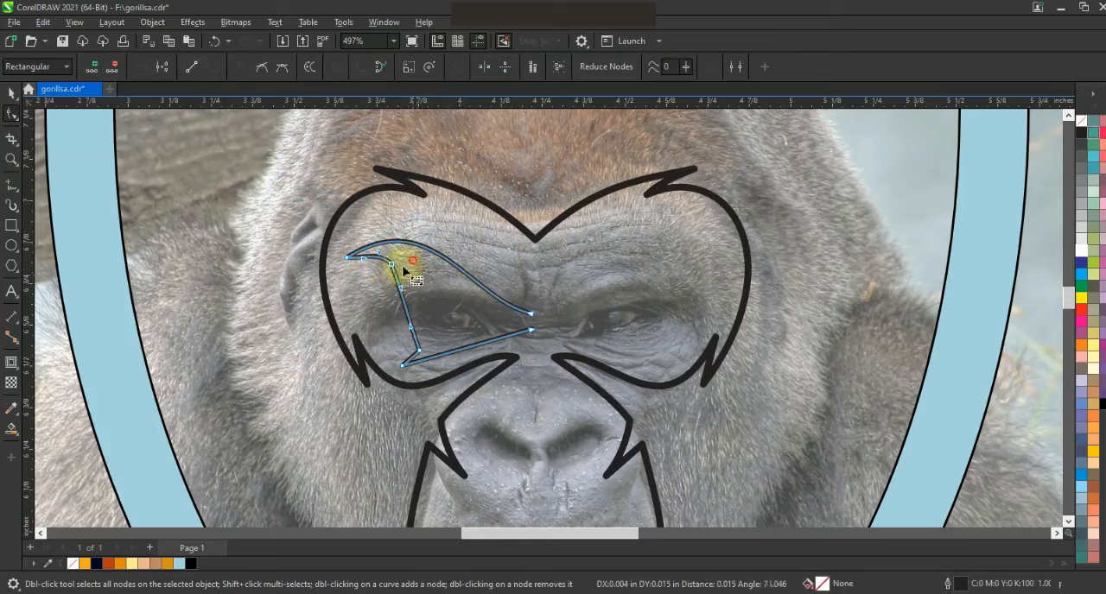
{"action": "left_click_drag", "start_coordinate": [407, 317], "coordinate": [349, 361]}
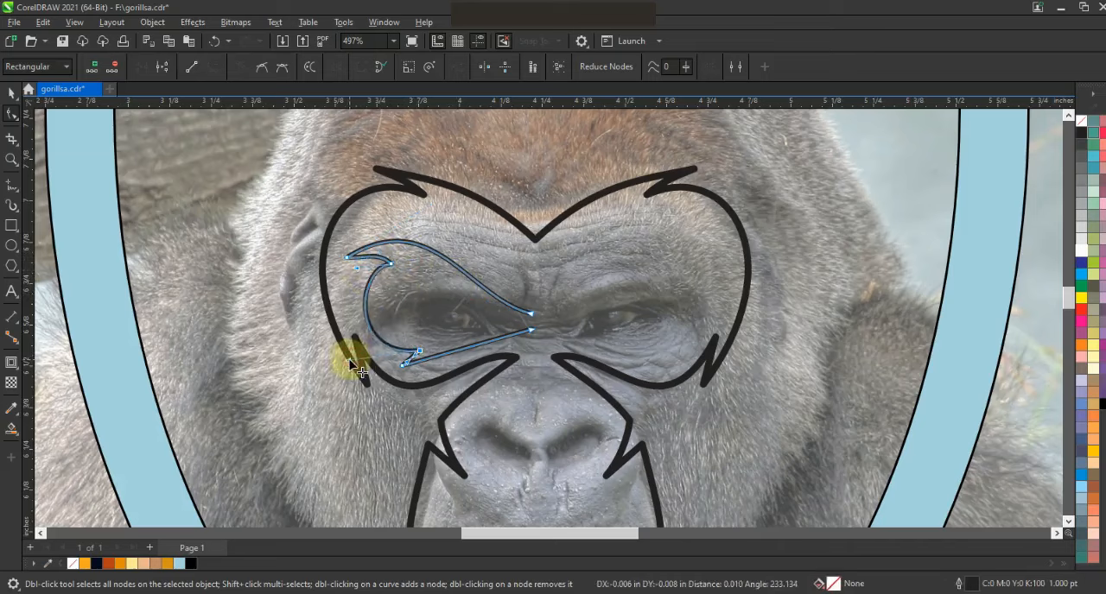
Adjust the lower tip of the eye mask and curve its bottom edge toward the nose bridge.
{"action": "left_click", "coordinate": [418, 352]}
{"action": "left_click_drag", "start_coordinate": [421, 351], "coordinate": [433, 391]}
{"action": "left_click_drag", "start_coordinate": [482, 348], "coordinate": [464, 369]}
{"action": "key", "text": "ctrl+z"}
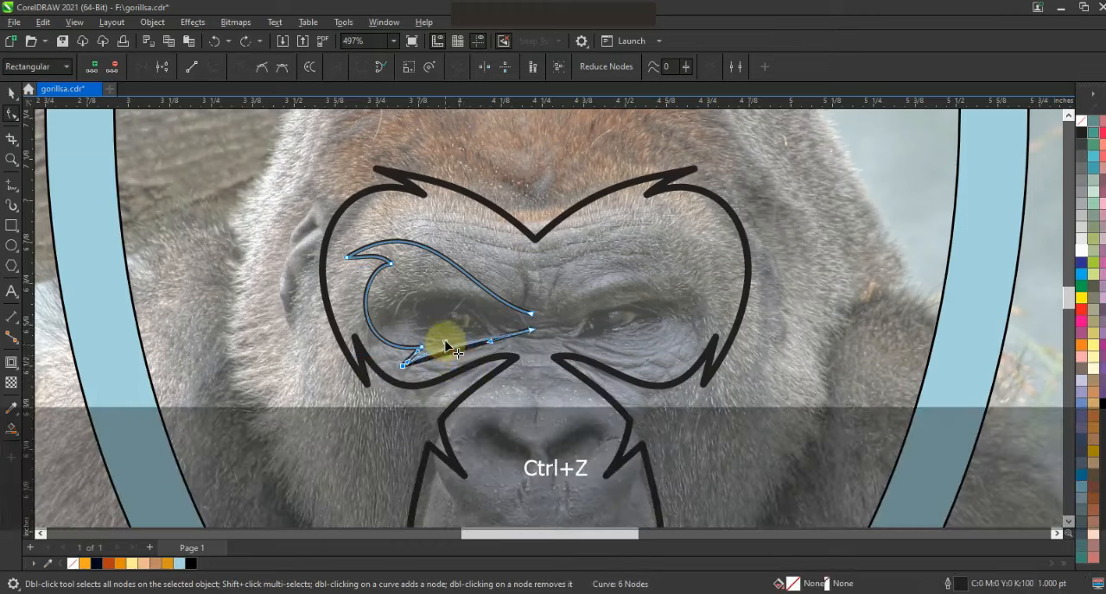
{"action": "left_click_drag", "start_coordinate": [448, 338], "coordinate": [486, 355]}
Mirror a copy of the eye mask onto the right side, combine both halves, and join their end nodes at the nose bridge.
{"action": "left_click", "coordinate": [11, 93]}
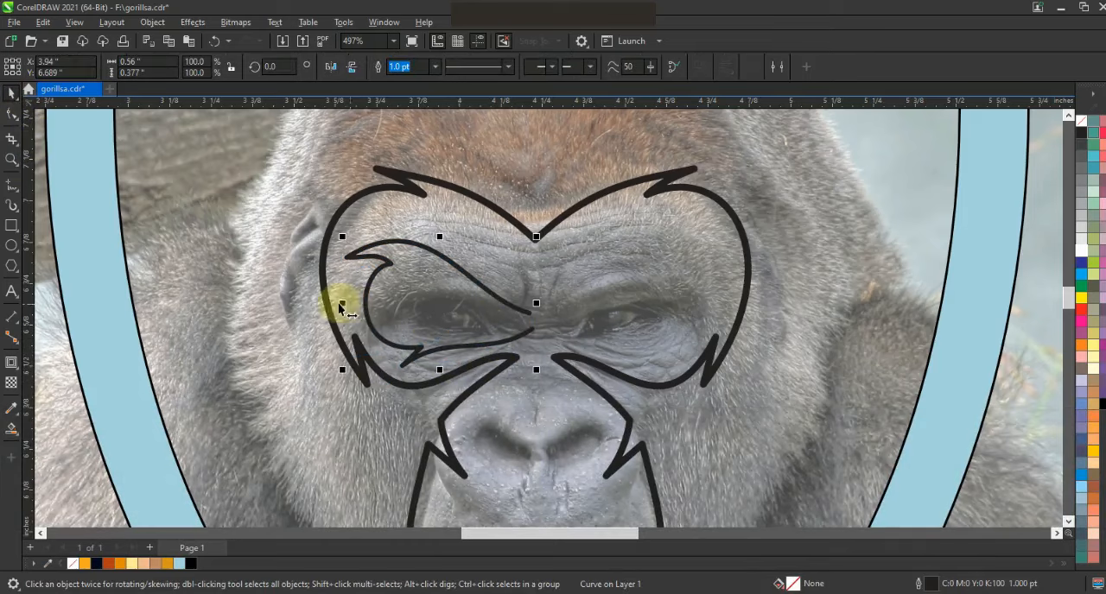
{"action": "left_click_drag", "start_coordinate": [342, 306], "coordinate": [593, 333]}
{"action": "left_click", "coordinate": [518, 314], "text": "shift"}
{"action": "left_click", "coordinate": [377, 66]}
{"action": "left_click", "coordinate": [12, 113]}
{"action": "left_click", "coordinate": [140, 66]}
{"action": "left_click_drag", "start_coordinate": [517, 320], "coordinate": [541, 339]}
{"action": "left_click", "coordinate": [140, 66]}
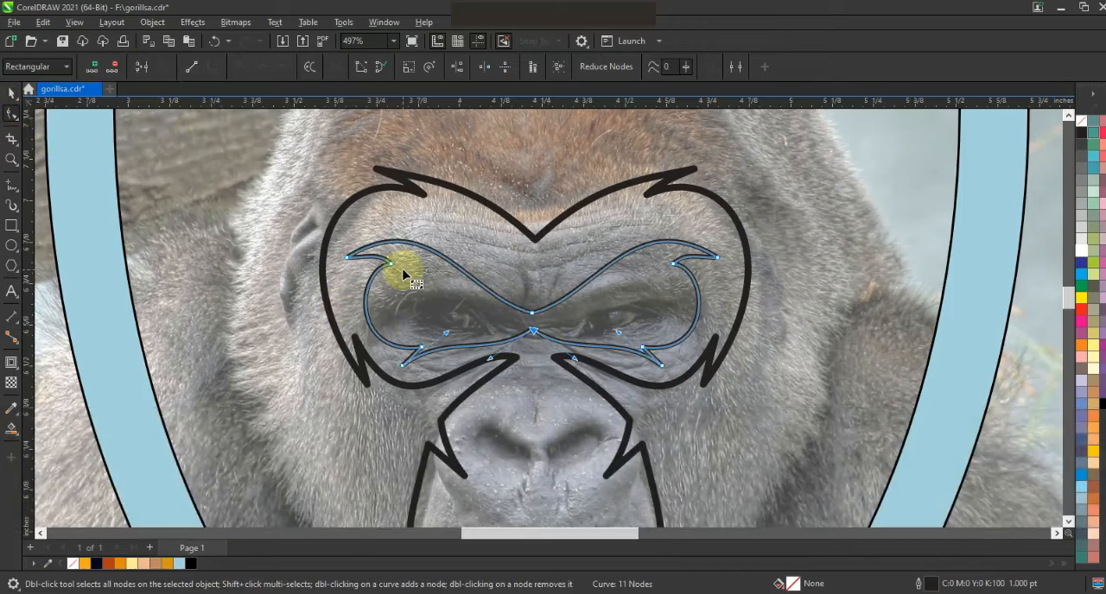
Save the drawing and align the eye mask's center horizontally with the outer face outline.
{"action": "key", "text": "ctrl+s"}
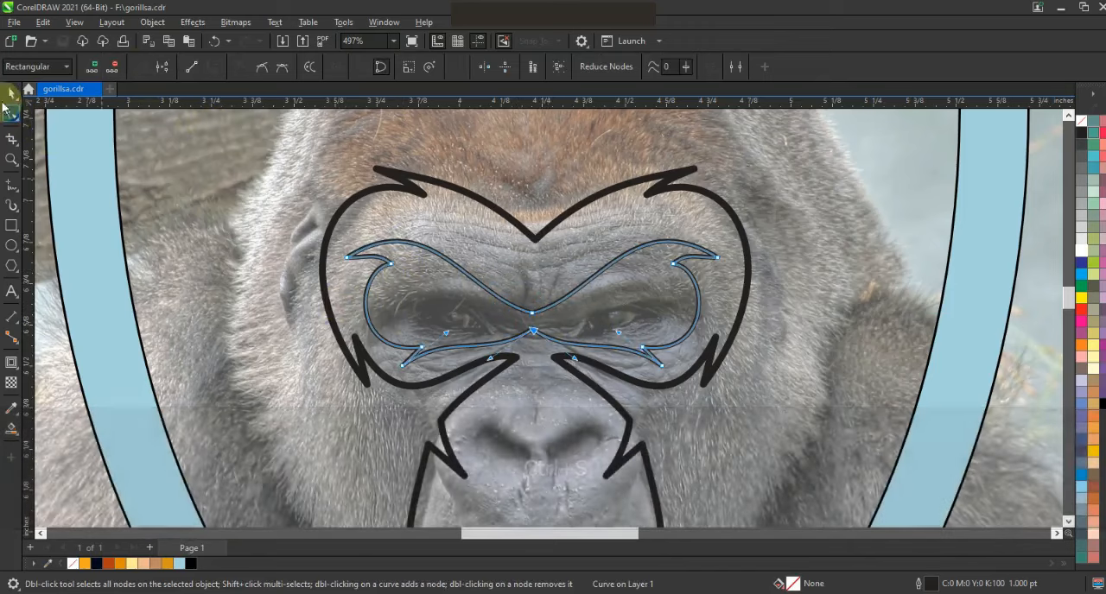
{"action": "left_click", "coordinate": [11, 94]}
{"action": "left_click", "coordinate": [582, 201], "text": "shift"}
{"action": "key", "text": "c"}
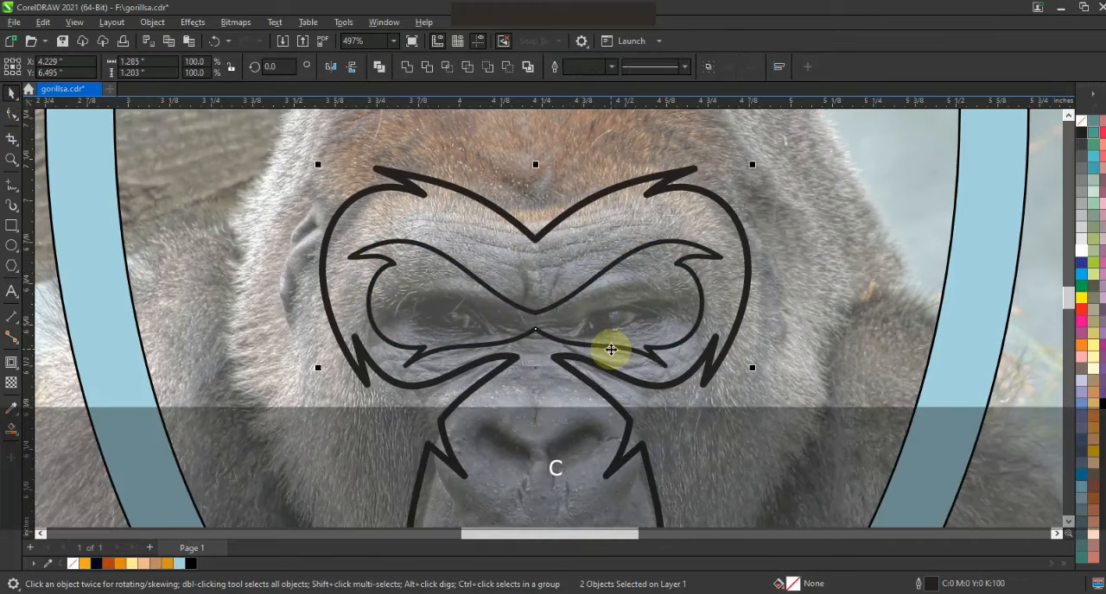
{"action": "scroll", "coordinate": [578, 237], "scroll_direction": "down", "scroll_amount": 2}
{"action": "key", "text": "Escape"}
Trace the left nostril as a closed four-node straight-line outline.
{"action": "left_click", "coordinate": [12, 160]}
{"action": "left_click_drag", "start_coordinate": [454, 272], "coordinate": [681, 403]}
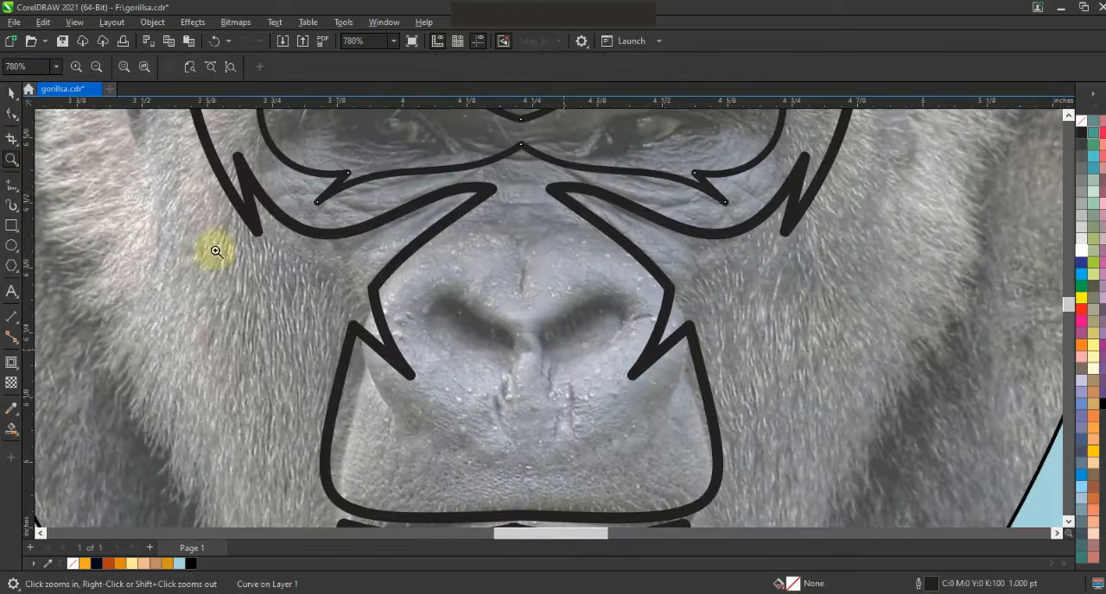
{"action": "left_click", "coordinate": [12, 184]}
{"action": "double_click", "coordinate": [452, 281]}
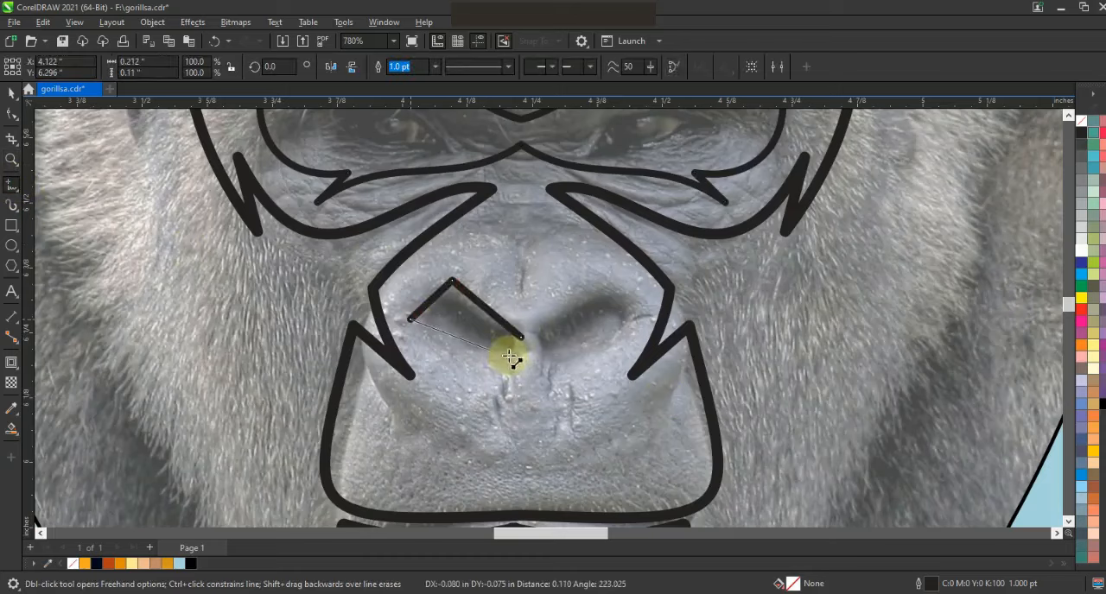
{"action": "left_click", "coordinate": [522, 339]}
Curve the upper and lower edges of the left nostril outline.
{"action": "double_click", "coordinate": [12, 114]}
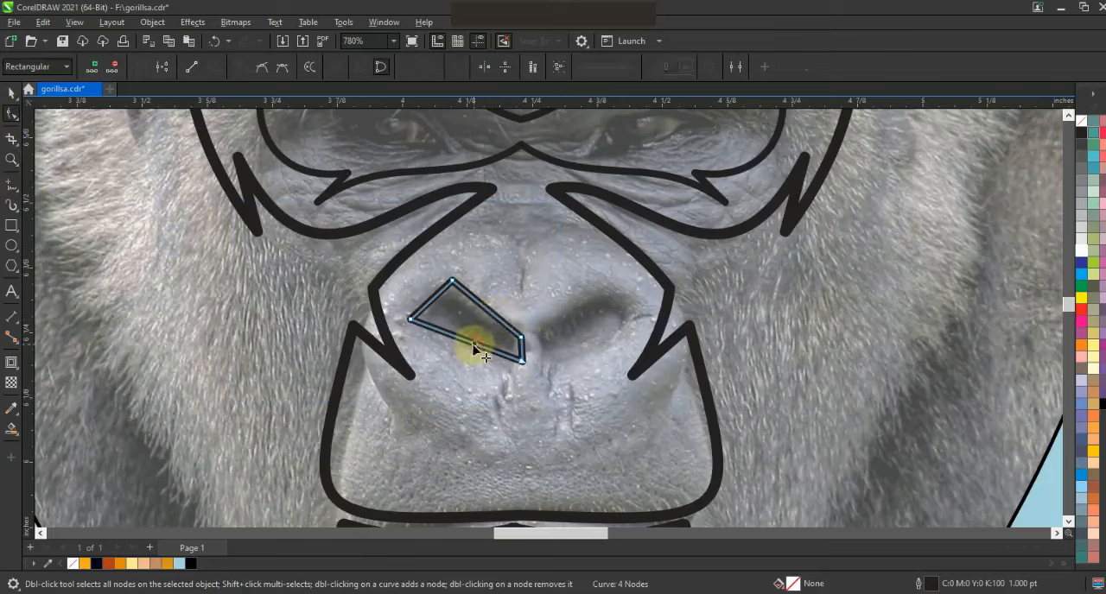
{"action": "left_click_drag", "start_coordinate": [474, 345], "coordinate": [467, 351]}
{"action": "left_click_drag", "start_coordinate": [487, 312], "coordinate": [569, 334]}
Mirror a copy of the nostril to the right with a small gap, and center the aligned pair on the face outline.
{"action": "left_click", "coordinate": [12, 94]}
{"action": "right_click", "coordinate": [569, 334]}
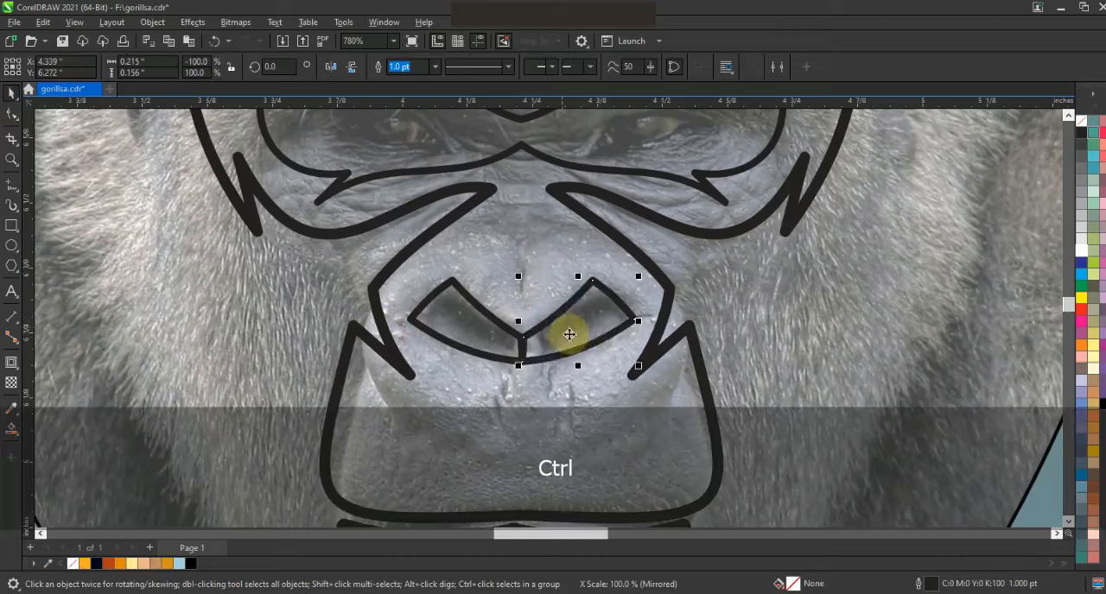
{"action": "left_click", "coordinate": [498, 335], "text": "shift"}
{"action": "key", "text": "e"}
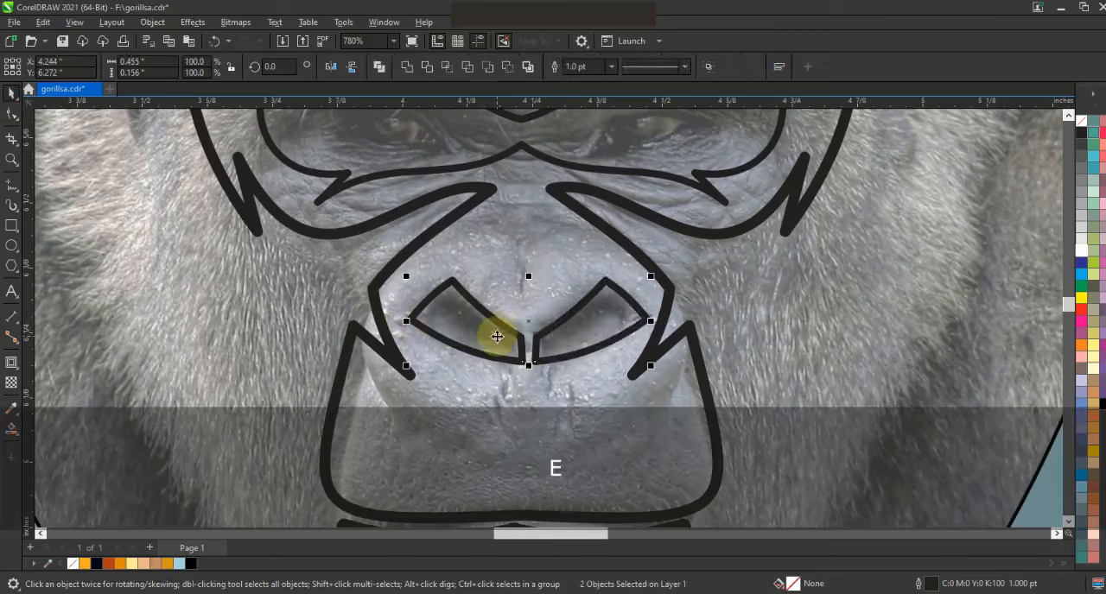
{"action": "left_click", "coordinate": [627, 252]}
{"action": "key", "text": "F3"}
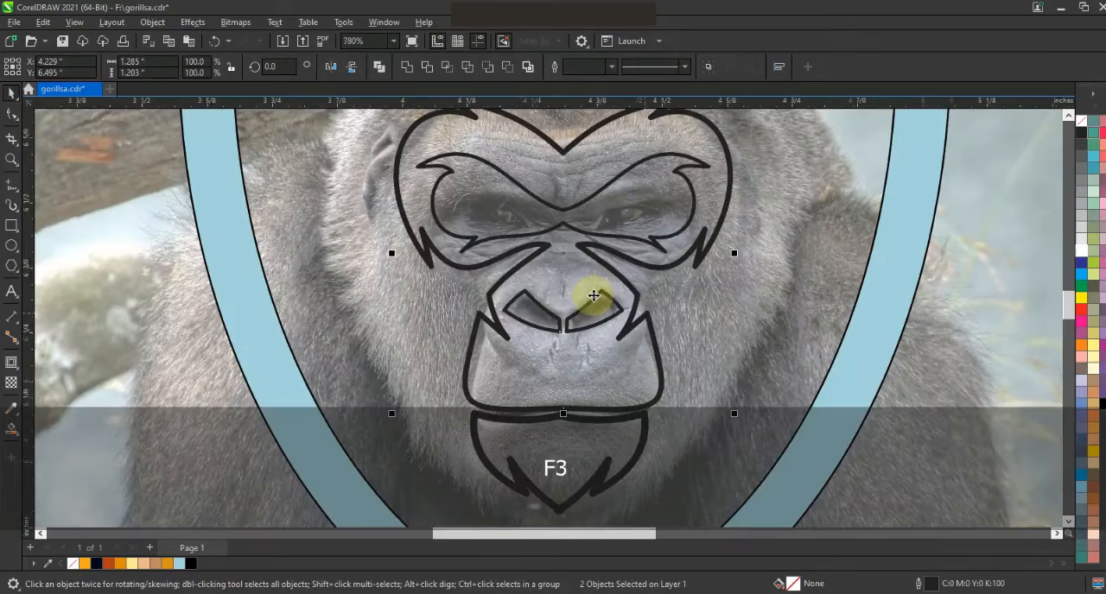
{"action": "key", "text": "Escape"}
Trace the left ear beside the face outline as a closed seven-node straight-line shape with pointed tufts along its lower part.
{"action": "left_click_drag", "start_coordinate": [345, 204], "coordinate": [591, 372]}
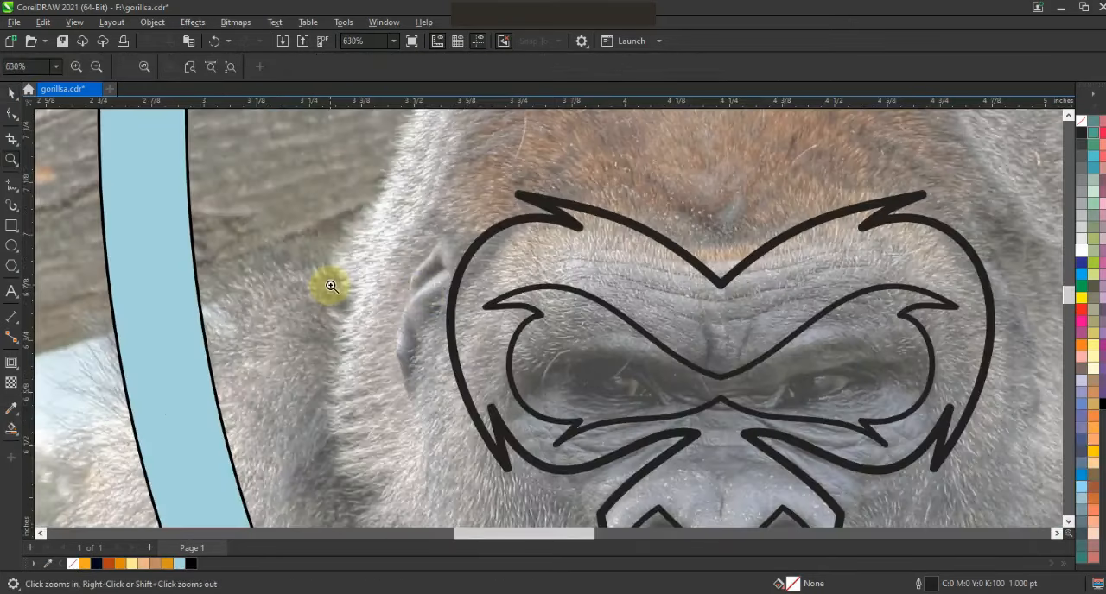
{"action": "left_click", "coordinate": [12, 185]}
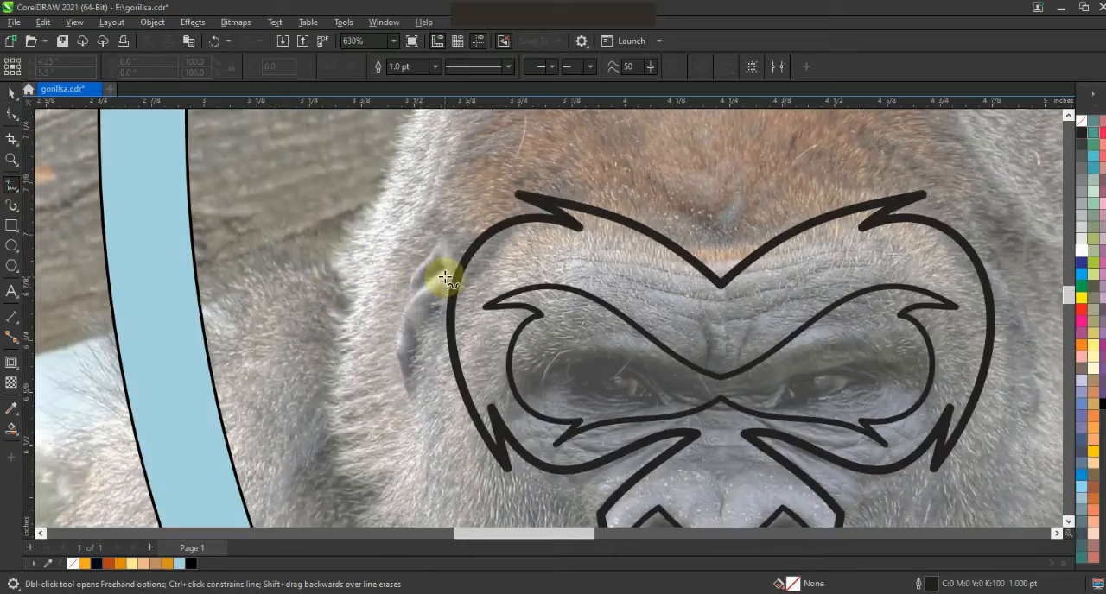
{"action": "left_click", "coordinate": [399, 257]}
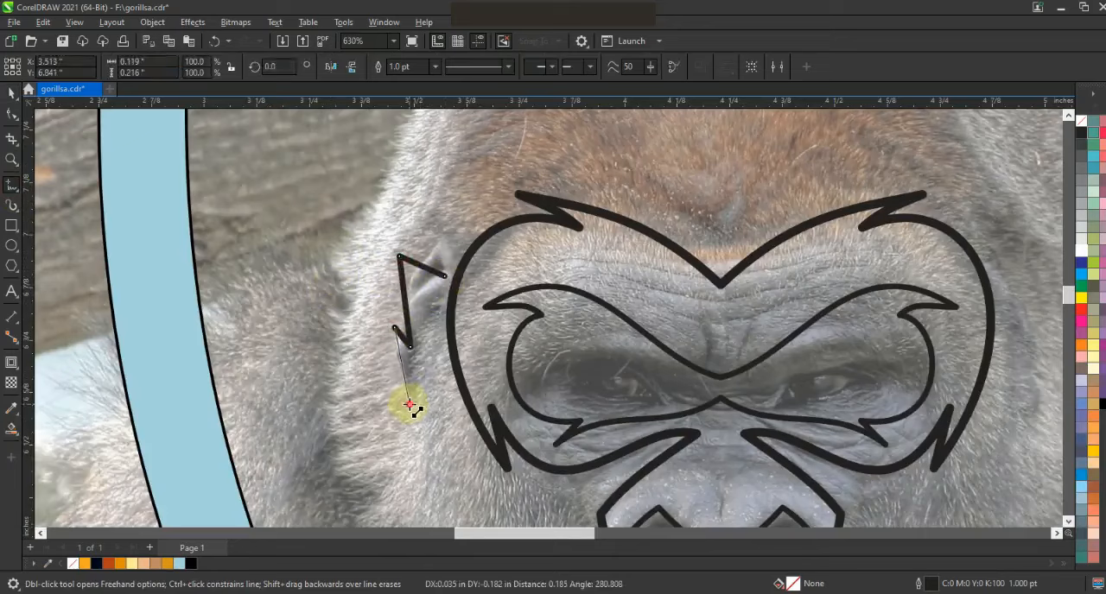
{"action": "left_click", "coordinate": [444, 277]}
{"action": "double_click", "coordinate": [431, 313]}
Curve the ear outline's rounded top, outer side and lower tufts, and adjust its upper-left node.
{"action": "key", "text": "F10"}
{"action": "left_click_drag", "start_coordinate": [414, 264], "coordinate": [446, 248]}
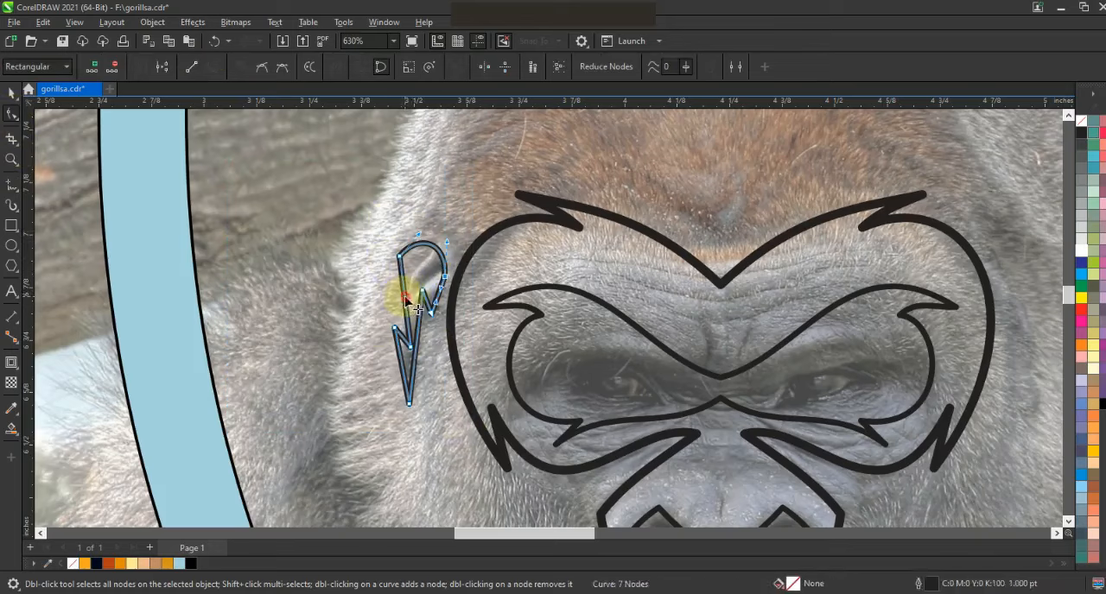
{"action": "left_click_drag", "start_coordinate": [403, 296], "coordinate": [392, 291]}
{"action": "left_click_drag", "start_coordinate": [399, 356], "coordinate": [392, 387]}
{"action": "left_click_drag", "start_coordinate": [418, 328], "coordinate": [427, 329]}
{"action": "left_click_drag", "start_coordinate": [419, 364], "coordinate": [409, 356]}
{"action": "left_click_drag", "start_coordinate": [401, 312], "coordinate": [399, 312]}
{"action": "left_click_drag", "start_coordinate": [398, 256], "coordinate": [420, 290]}
{"action": "left_click_drag", "start_coordinate": [410, 403], "coordinate": [420, 405]}
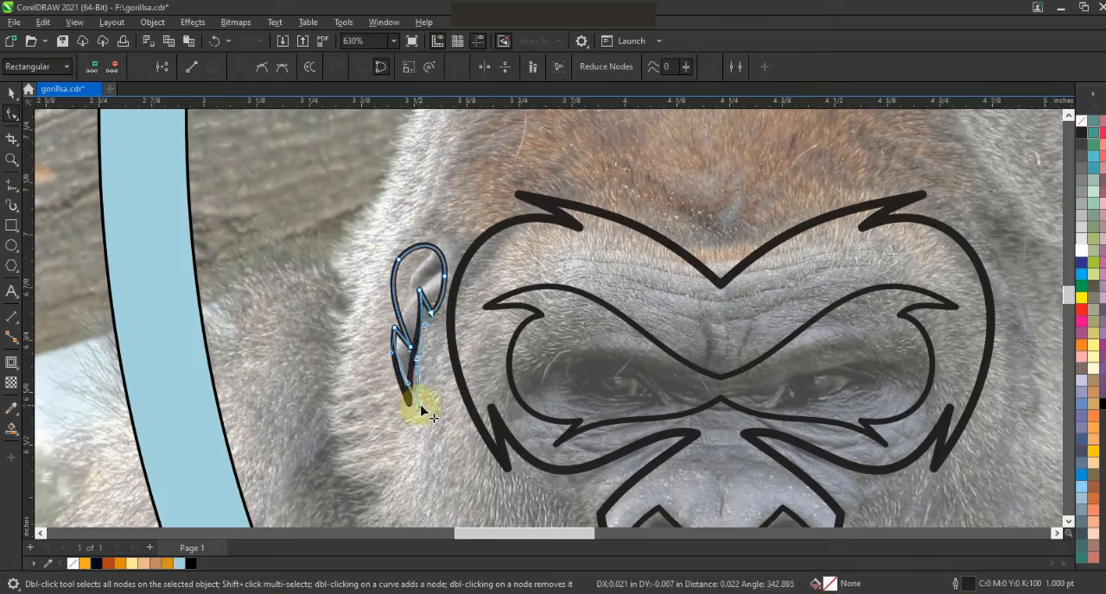
Curve the inner side of the left ear's lower tuft and adjust the position of its bottom tip.
{"action": "left_click_drag", "start_coordinate": [425, 326], "coordinate": [409, 355]}
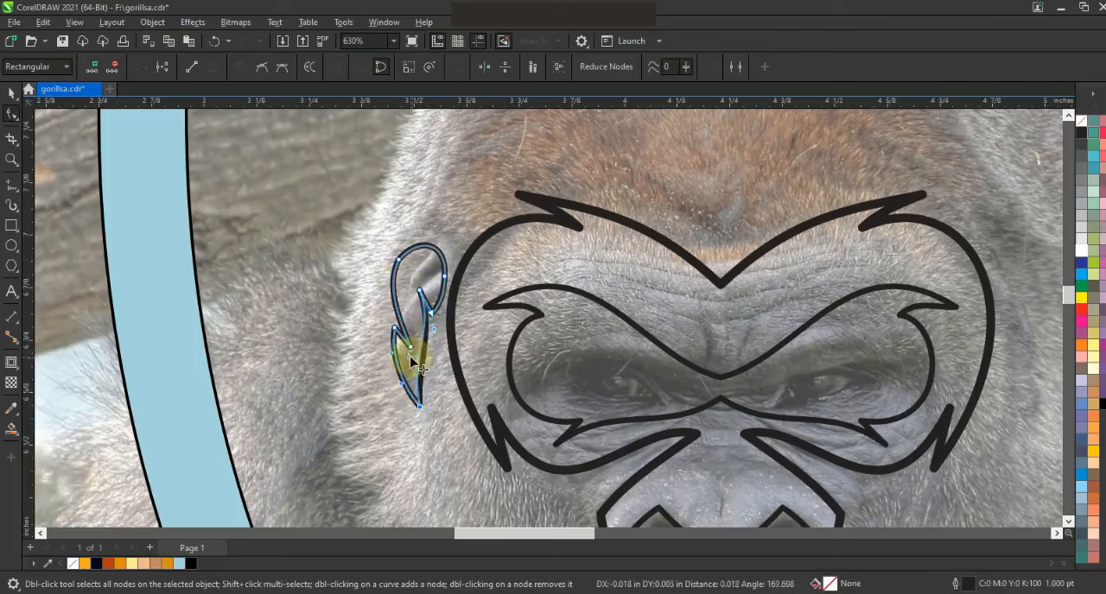
{"action": "left_click_drag", "start_coordinate": [420, 407], "coordinate": [423, 405]}
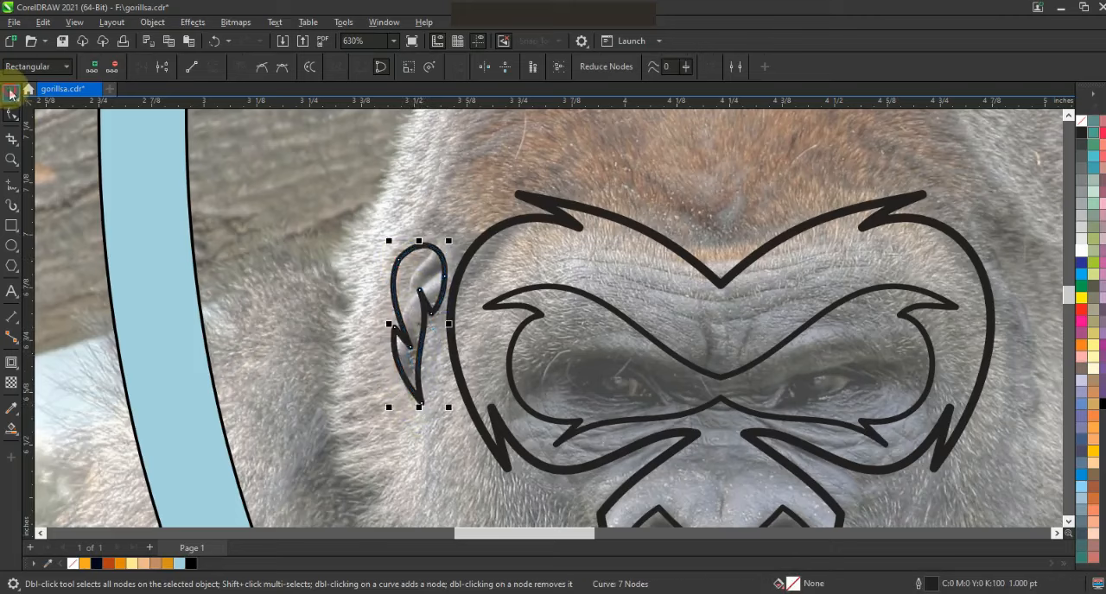
{"action": "left_click", "coordinate": [11, 93]}
Mirror a copy of the ear to the right side of the face, and center the pair on the face outline.
{"action": "key", "text": "F3"}
{"action": "left_click_drag", "start_coordinate": [486, 277], "coordinate": [768, 307]}
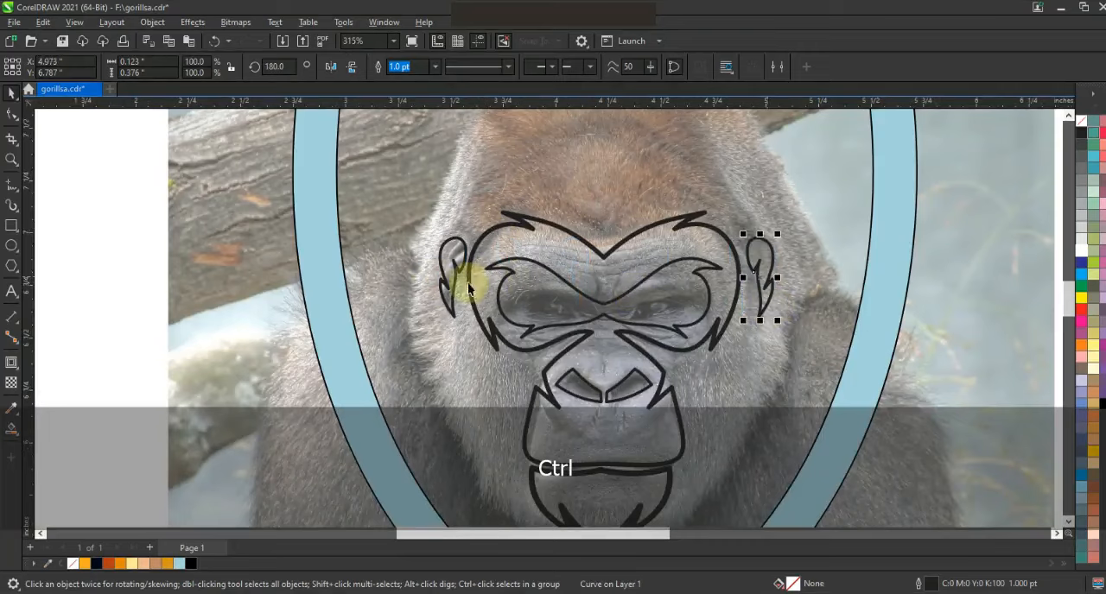
{"action": "left_click", "coordinate": [464, 278], "text": "shift"}
{"action": "left_click", "coordinate": [606, 255], "text": "shift"}
{"action": "key", "text": "c"}
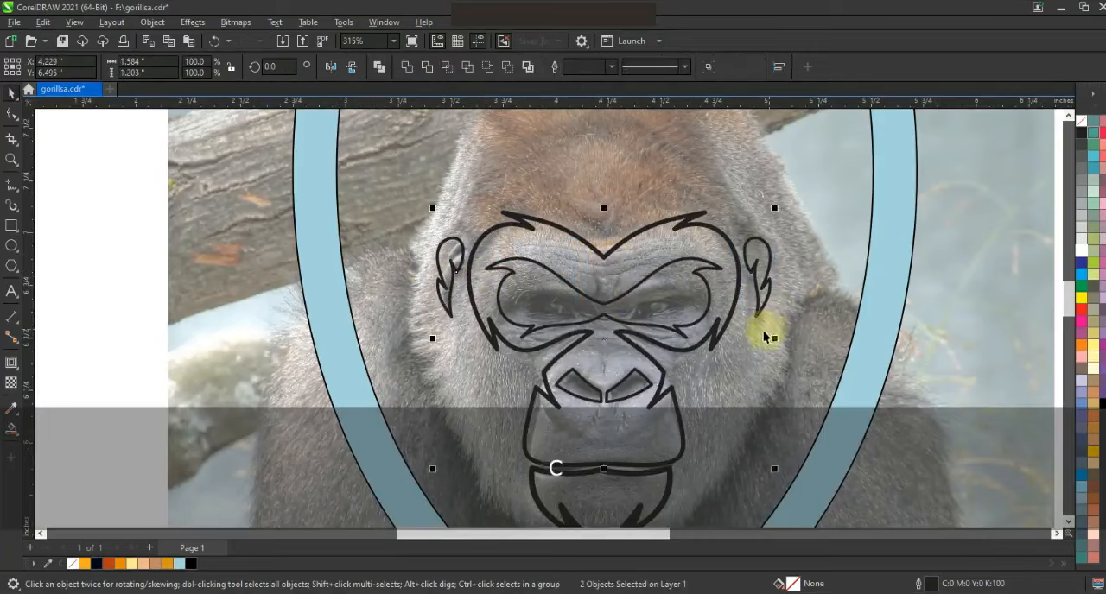
Trace the left half of the head as an open five-node line from the forehead's center past the ear to the shield band.
{"action": "left_click", "coordinate": [518, 205]}
{"action": "key", "text": "F3"}
{"action": "left_click", "coordinate": [11, 186]}
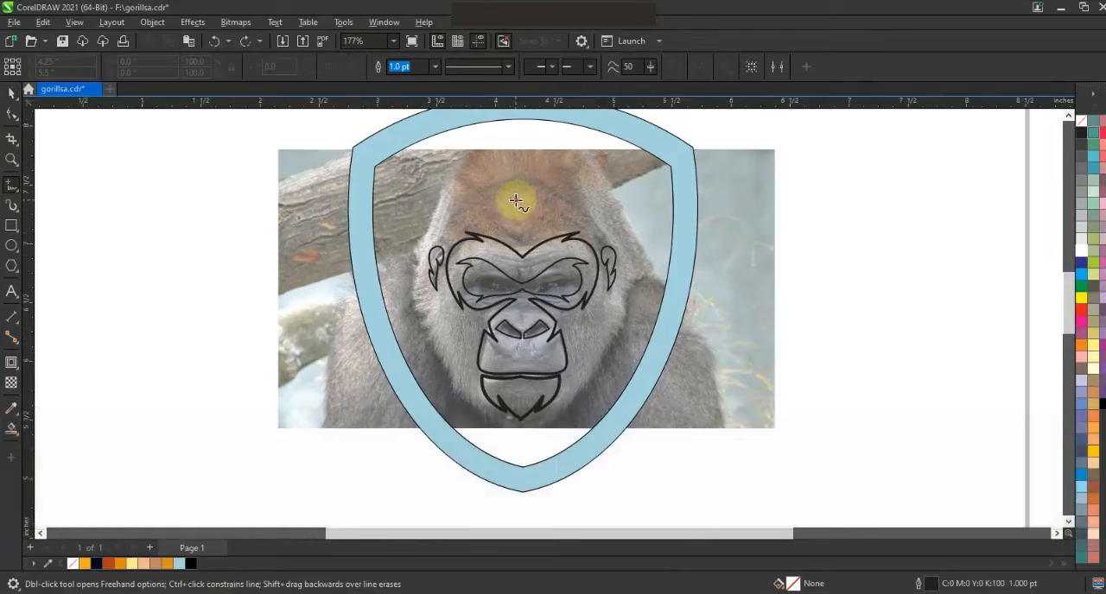
{"action": "left_click", "coordinate": [516, 201]}
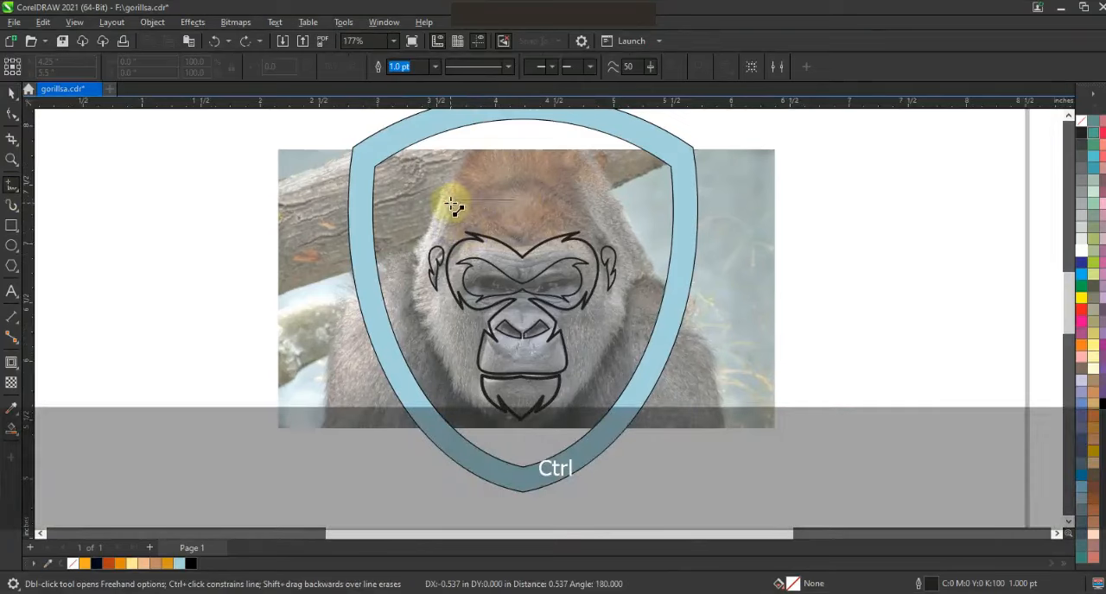
{"action": "double_click", "coordinate": [450, 200]}
{"action": "left_click", "coordinate": [441, 240], "text": "ctrl"}
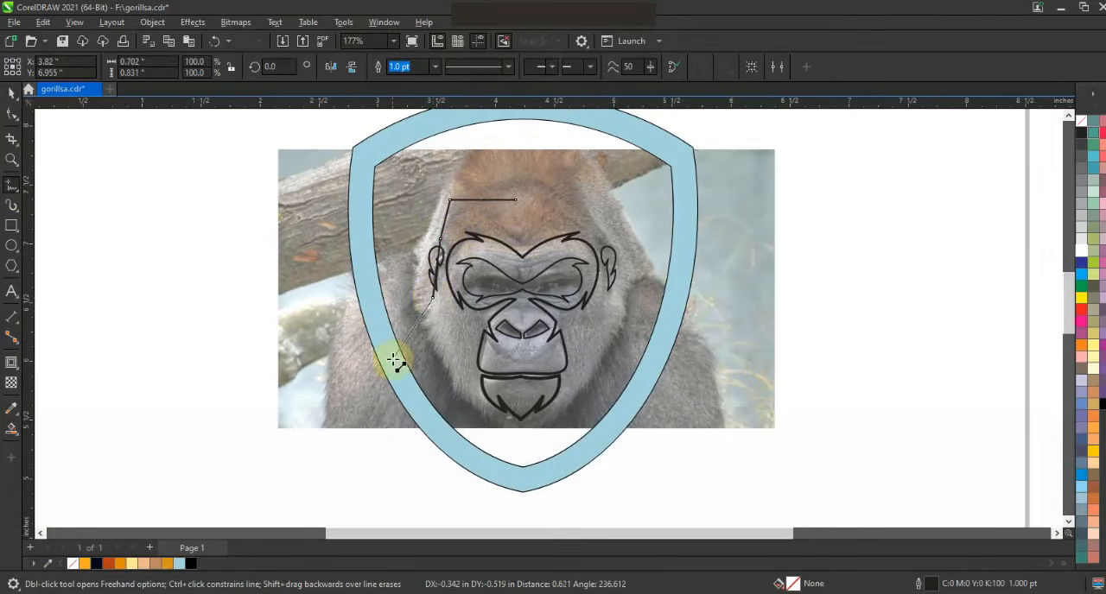
Curve the head line's temple segment inward and bulge the next segment outward around the left ear.
{"action": "left_click", "coordinate": [11, 115]}
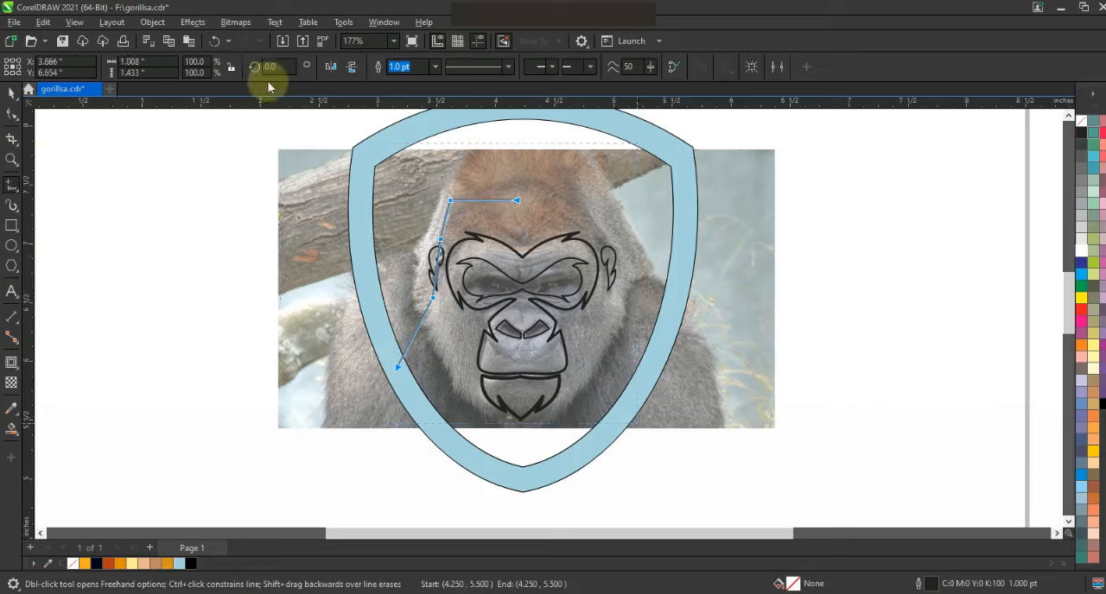
{"action": "left_click_drag", "start_coordinate": [445, 261], "coordinate": [441, 226]}
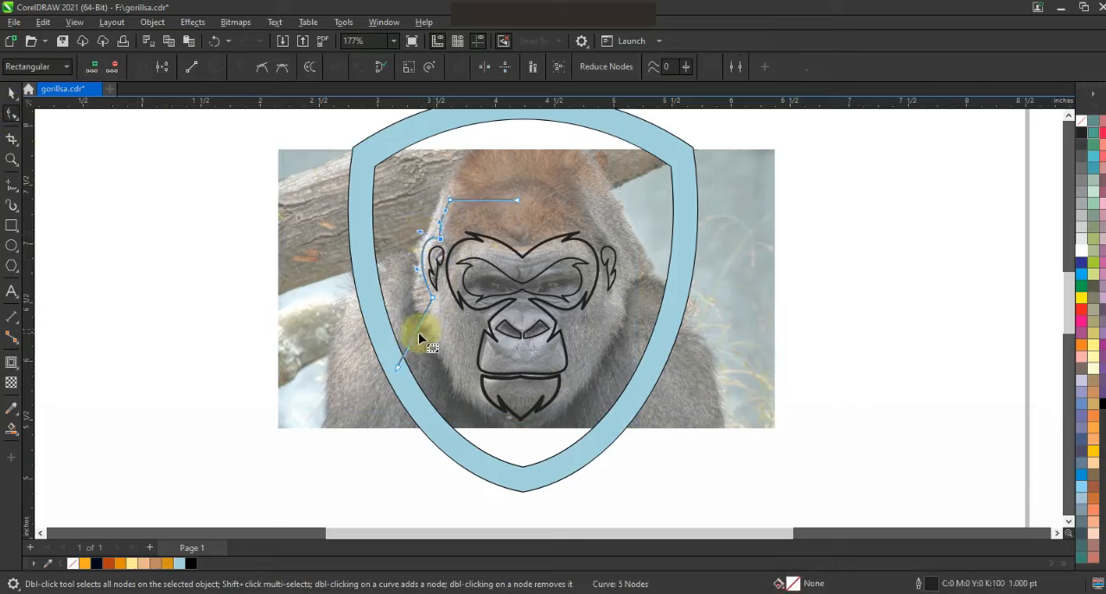
{"action": "left_click", "coordinate": [11, 92]}
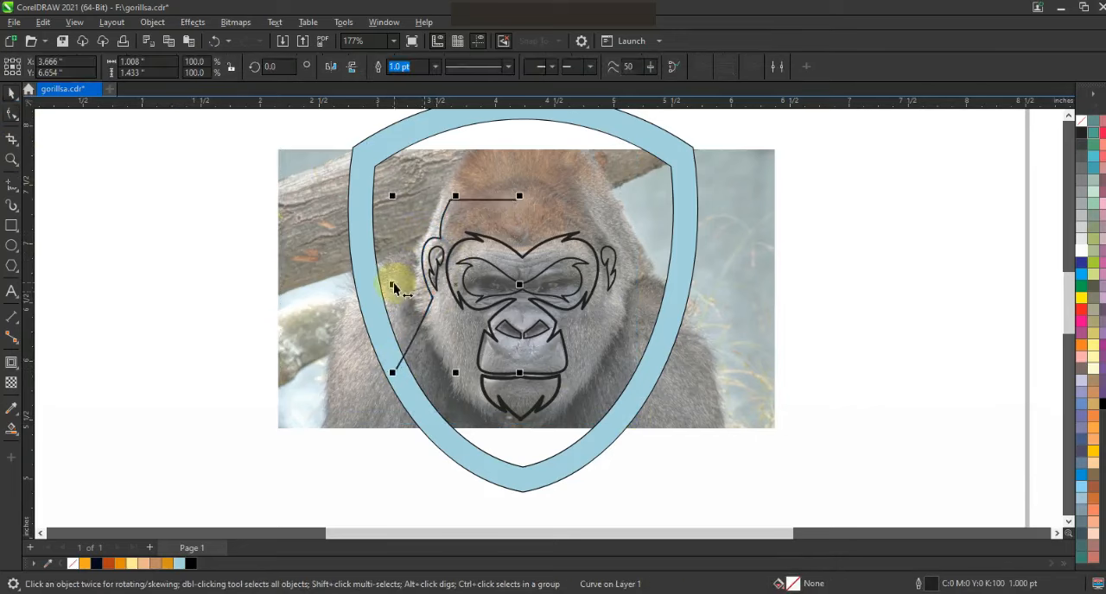
Mirror a copy of the head line to the right, combine both halves and join their nodes at the top center.
{"action": "left_click_drag", "start_coordinate": [393, 285], "coordinate": [513, 217]}
{"action": "left_click", "coordinate": [381, 69]}
{"action": "left_click", "coordinate": [11, 114]}
{"action": "left_click_drag", "start_coordinate": [499, 180], "coordinate": [533, 213]}
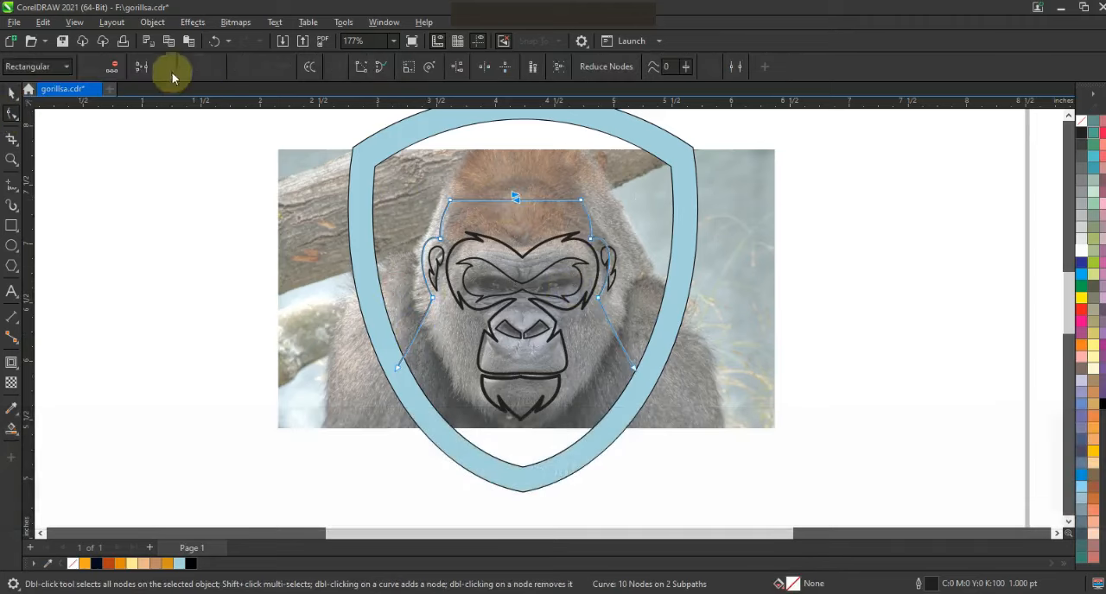
Widen the joined head outline slightly so it clears the right ear, and center it on the shield.
{"action": "left_click", "coordinate": [11, 93]}
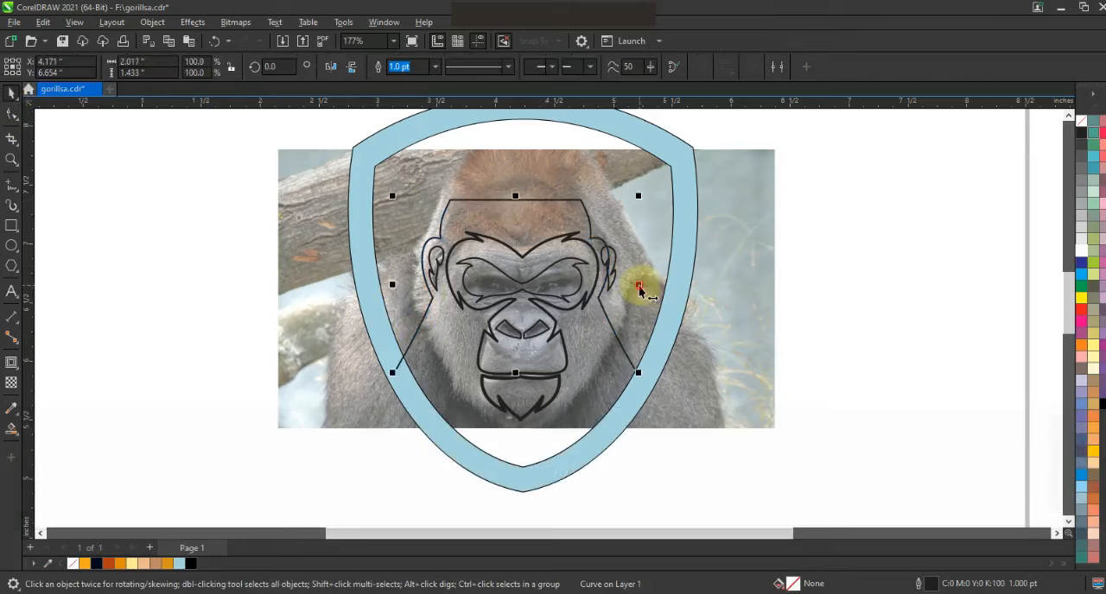
{"action": "left_click", "coordinate": [621, 395], "text": "shift"}
{"action": "key", "text": "c"}
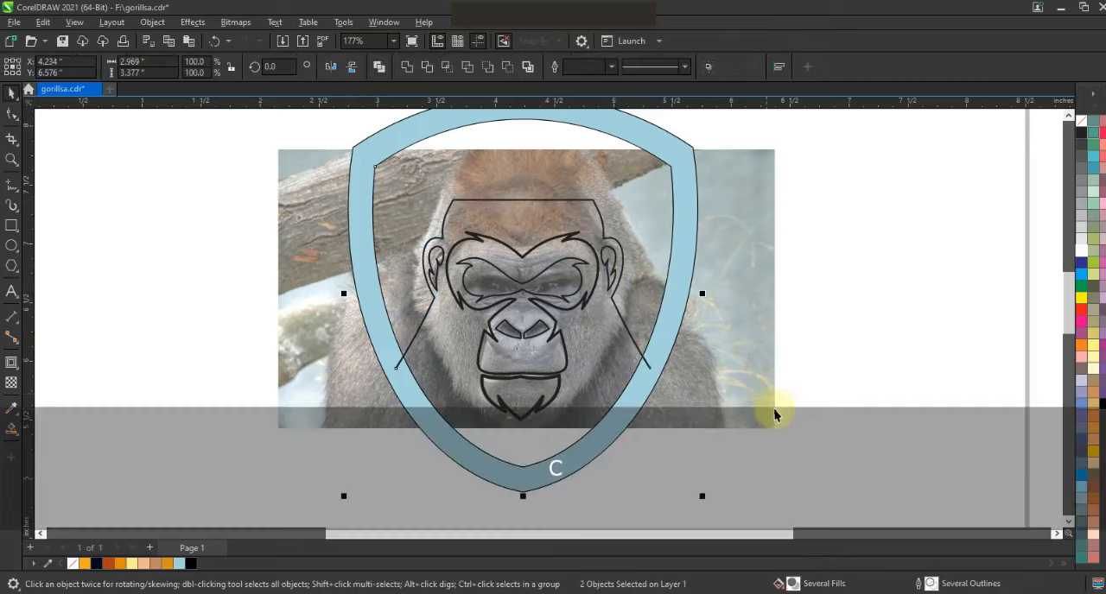
Move the gorilla photo out from behind the drawing to the empty area on the left of the shield.
{"action": "left_click", "coordinate": [779, 410]}
{"action": "key", "text": "F3"}
{"action": "left_click_drag", "start_coordinate": [743, 399], "coordinate": [510, 397]}
{"action": "left_click", "coordinate": [11, 159]}
{"action": "left_click_drag", "start_coordinate": [354, 227], "coordinate": [779, 450]}
{"action": "left_click", "coordinate": [13, 95]}
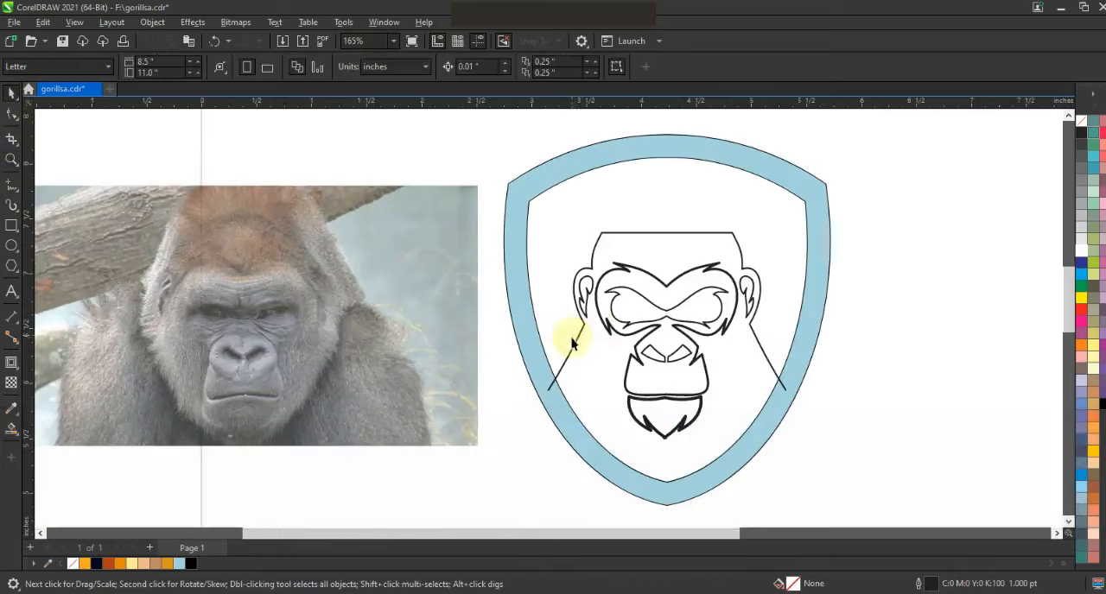
Close the head outline by extending its line from the left shoulder end along the lower shield band to the right shoulder end.
{"action": "left_click", "coordinate": [576, 332]}
{"action": "left_click", "coordinate": [12, 184]}
{"action": "key", "text": "space"}
{"action": "key", "text": "space"}
Fill the closed head silhouette black and send it to the back.
{"action": "key", "text": "space"}
{"action": "key", "text": "space"}
{"action": "left_click", "coordinate": [549, 390]}
{"action": "double_click", "coordinate": [581, 444]}
{"action": "left_click", "coordinate": [666, 491]}
{"action": "double_click", "coordinate": [727, 466]}
{"action": "double_click", "coordinate": [785, 392]}
{"action": "left_click", "coordinate": [15, 110]}
{"action": "key", "text": "space"}
{"action": "left_click", "coordinate": [1101, 403]}
{"action": "key", "text": "shift+Page_Down"}
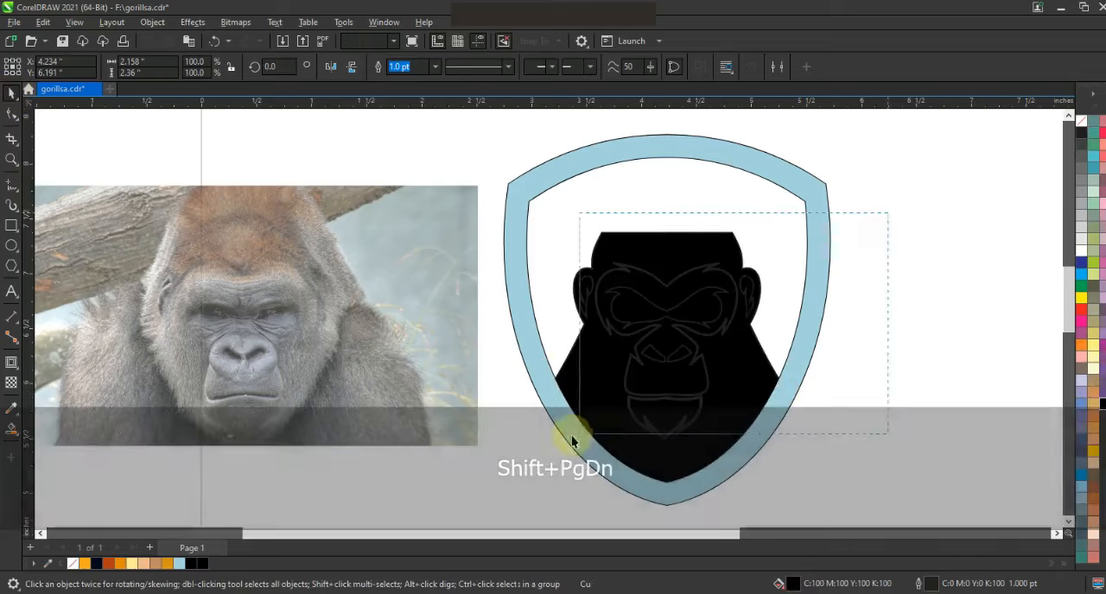
Select the five face and ear shapes inside the silhouette and fill them white.
{"action": "left_click_drag", "start_coordinate": [571, 441], "coordinate": [577, 448]}
{"action": "left_click", "coordinate": [1080, 251]}
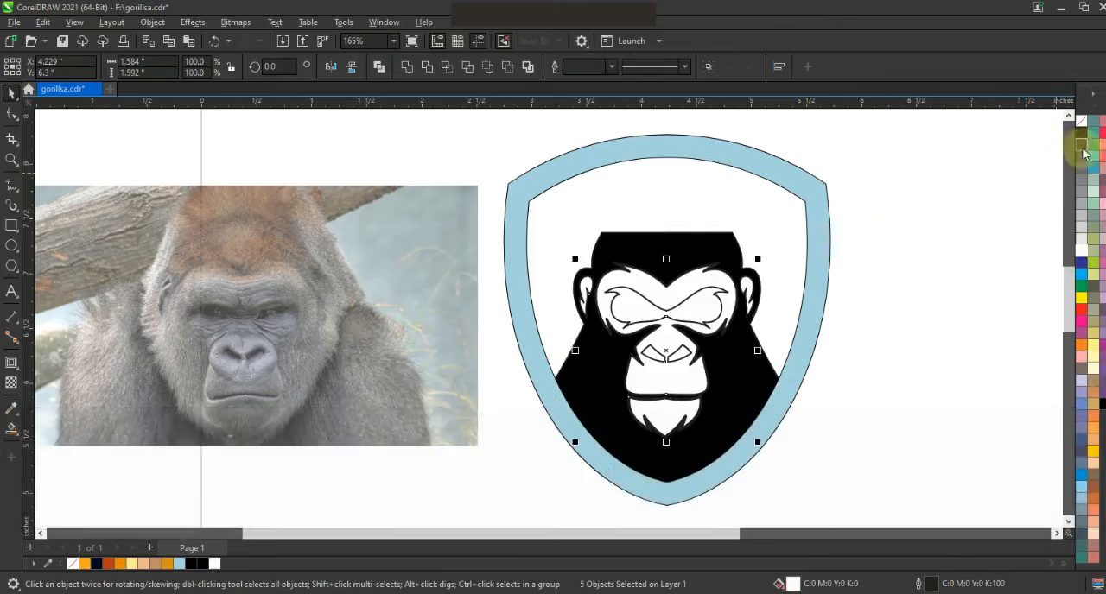
{"action": "left_click", "coordinate": [955, 194]}
Fill the eye mask and the nostrils black.
{"action": "left_click", "coordinate": [714, 297]}
{"action": "left_click", "coordinate": [684, 353], "text": "shift"}
{"action": "left_click", "coordinate": [1102, 403]}
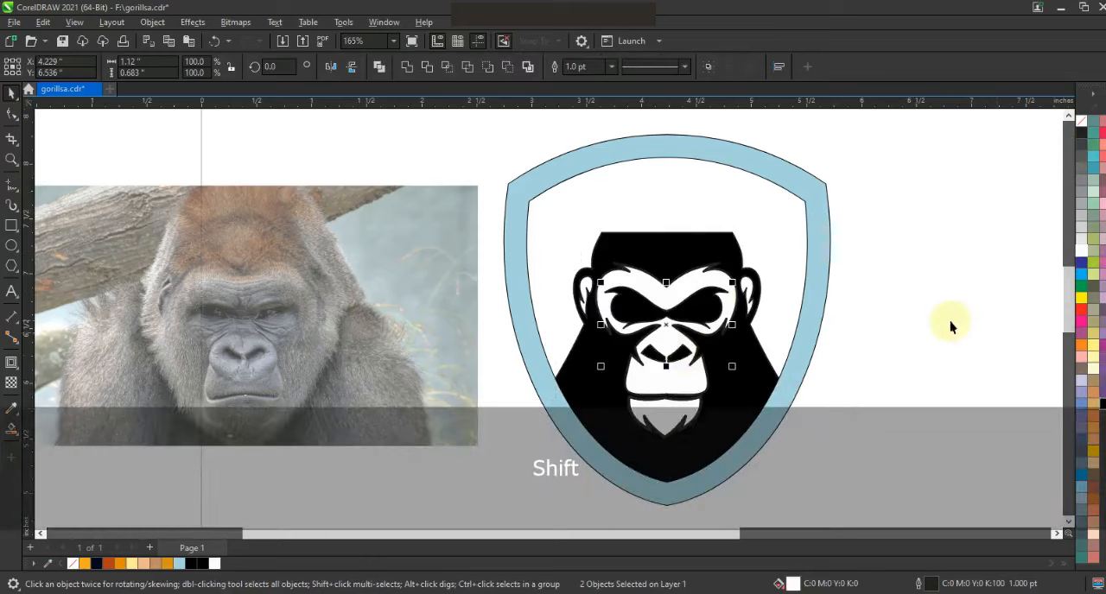
Remove the outline color from all the face and ear shapes.
{"action": "left_click_drag", "start_coordinate": [859, 232], "coordinate": [530, 452]}
{"action": "right_click", "coordinate": [1081, 126]}
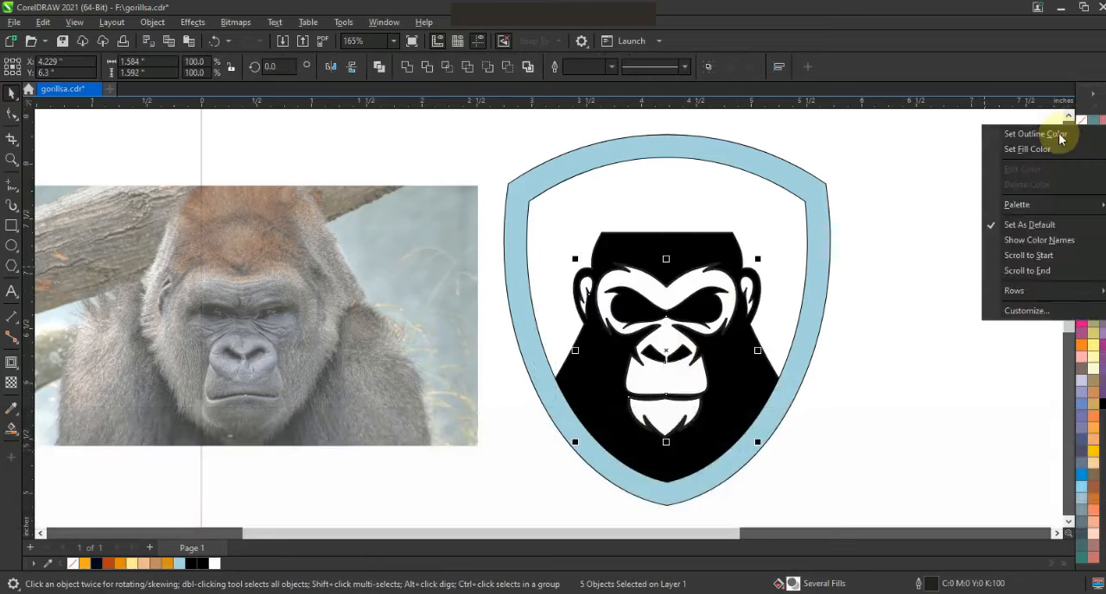
{"action": "left_click", "coordinate": [1059, 136]}
{"action": "left_click", "coordinate": [993, 167]}
Curve the left and right shoulder edges of the black head silhouette.
{"action": "left_click", "coordinate": [767, 371]}
{"action": "left_click", "coordinate": [11, 116]}
{"action": "left_click_drag", "start_coordinate": [568, 356], "coordinate": [570, 361]}
{"action": "left_click_drag", "start_coordinate": [764, 376], "coordinate": [763, 362]}
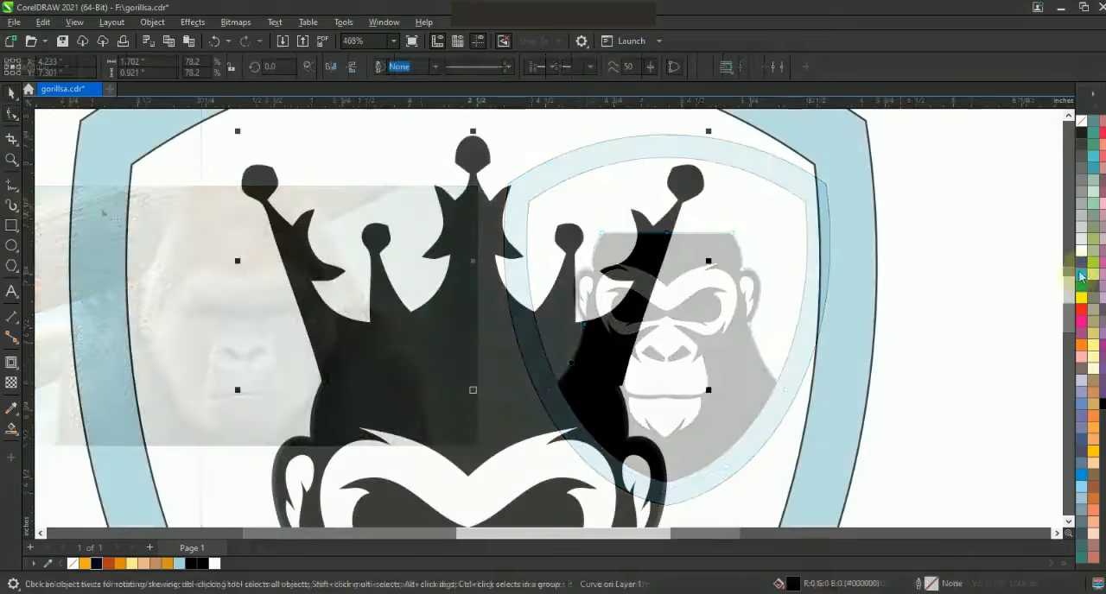
Give the black crown above the head a bright blue outline.
{"action": "right_click", "coordinate": [1093, 274]}
{"action": "left_click", "coordinate": [1035, 282]}
{"action": "left_click", "coordinate": [234, 207]}
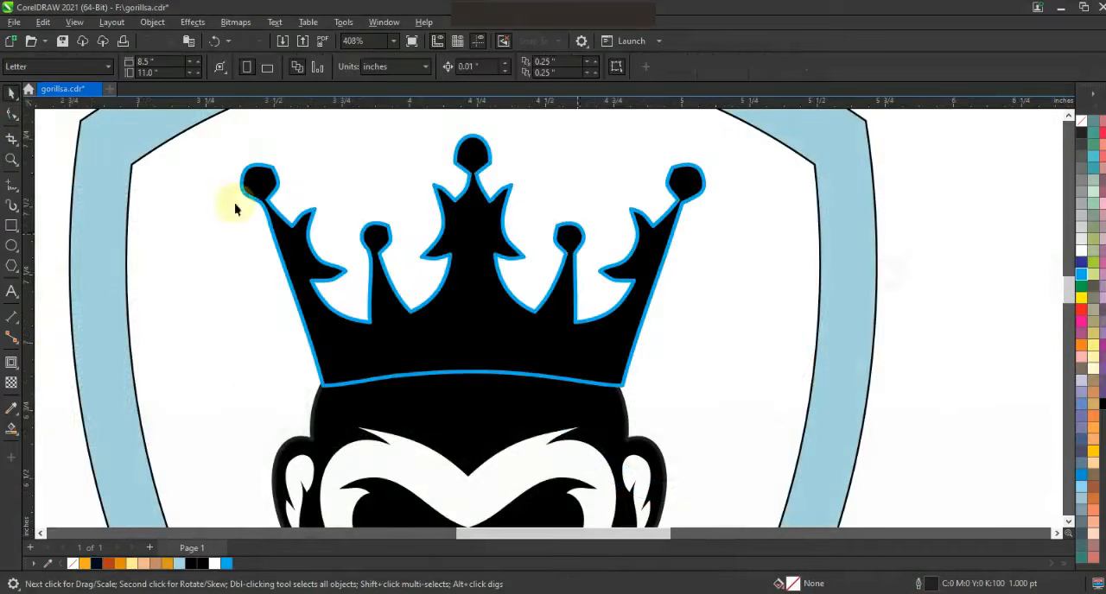
Draw the left half of the crown's inner panel as a closed straight-line shape with peaks following the crown's points.
{"action": "left_click", "coordinate": [12, 187]}
{"action": "left_click", "coordinate": [304, 308]}
{"action": "left_click", "coordinate": [333, 378]}
{"action": "left_click", "coordinate": [472, 365]}
{"action": "double_click", "coordinate": [473, 257]}
{"action": "double_click", "coordinate": [411, 329]}
{"action": "double_click", "coordinate": [383, 286]}
{"action": "double_click", "coordinate": [379, 338]}
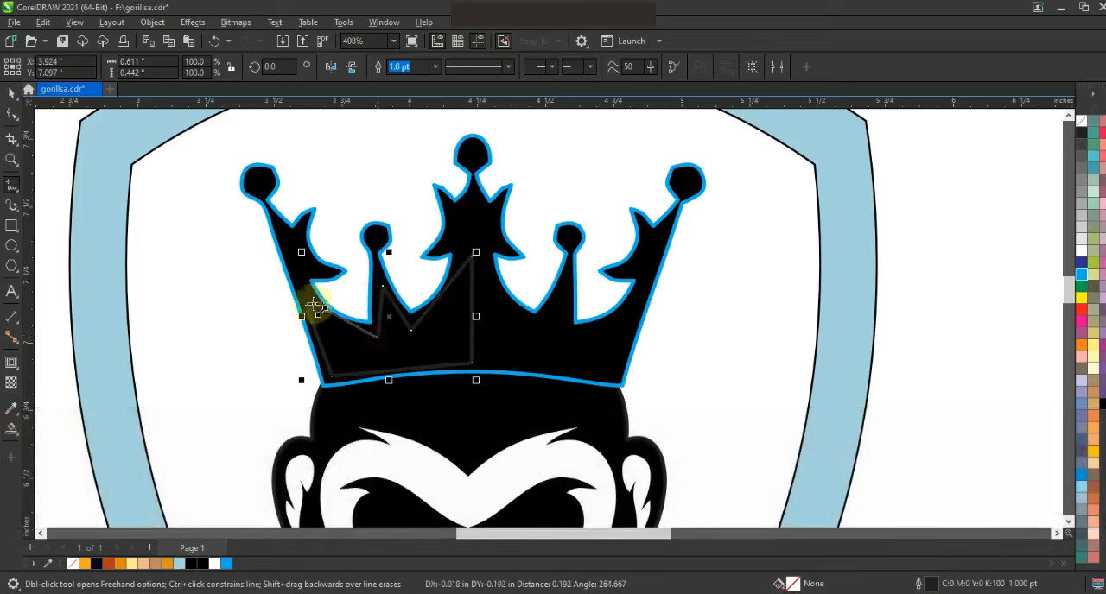
Convert the inner panel's segments to curves and bend its upper edges and base parallel to the crown's contour.
{"action": "left_click", "coordinate": [10, 120]}
{"action": "left_click_drag", "start_coordinate": [183, 188], "coordinate": [488, 405]}
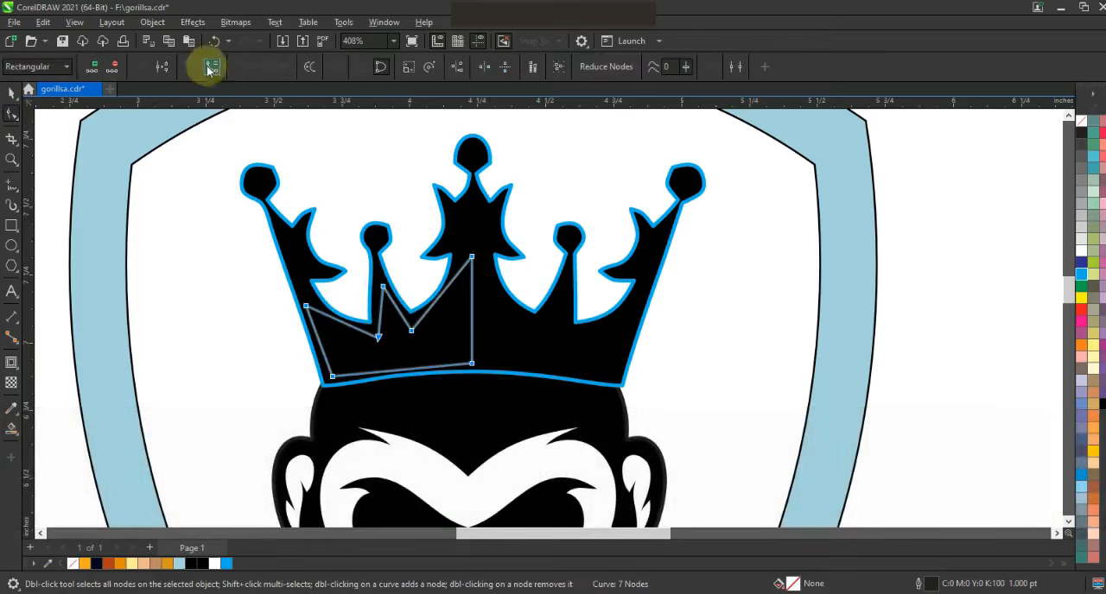
{"action": "mouse_move", "coordinate": [440, 298]}
{"action": "left_mouse_down"}
{"action": "mouse_move", "coordinate": [447, 305]}
{"action": "mouse_move", "coordinate": [344, 334]}
{"action": "left_mouse_up"}
{"action": "left_click_drag", "start_coordinate": [399, 370], "coordinate": [399, 363]}
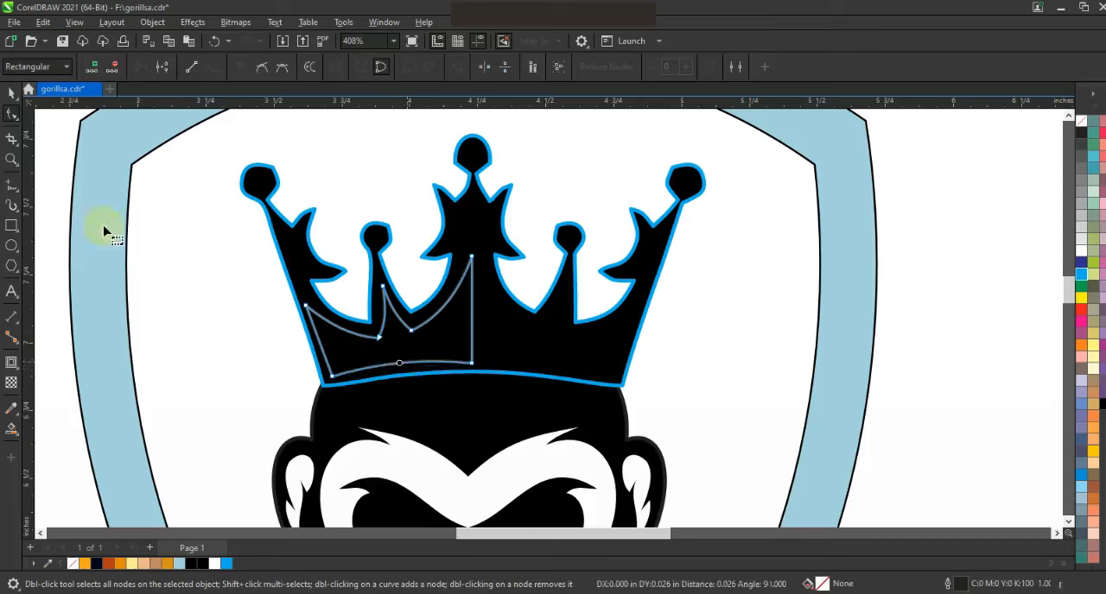
Fill the half panel orange (#F6AA21), mirror a copy to the right and weld the two halves together.
{"action": "left_click", "coordinate": [11, 93]}
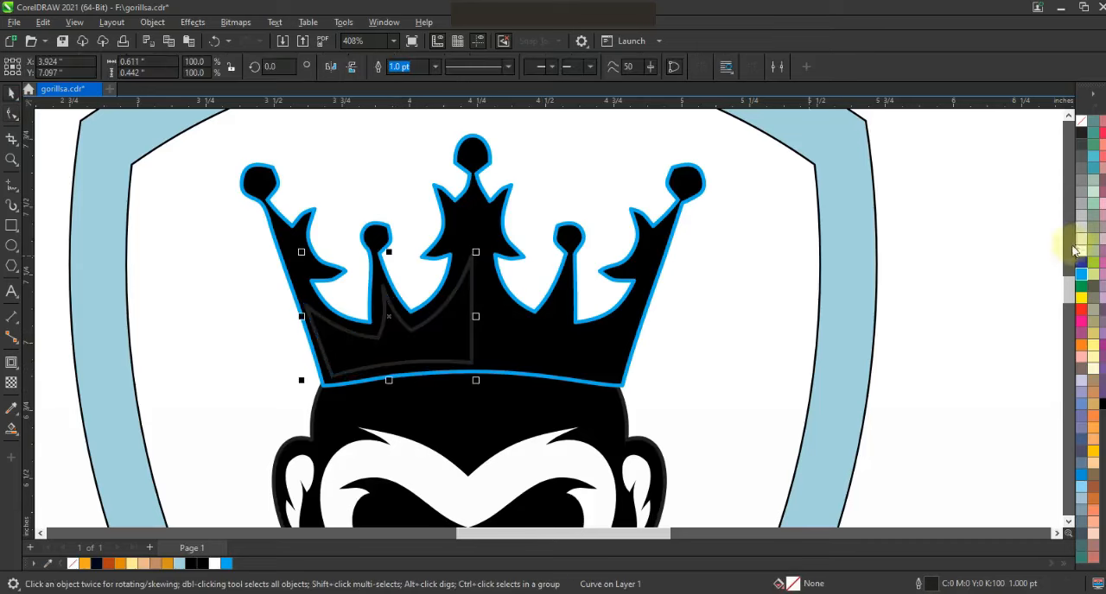
{"action": "left_click", "coordinate": [85, 562]}
{"action": "left_click_drag", "start_coordinate": [301, 318], "coordinate": [563, 360]}
{"action": "right_click", "coordinate": [562, 360]}
{"action": "left_click", "coordinate": [434, 334], "text": "shift"}
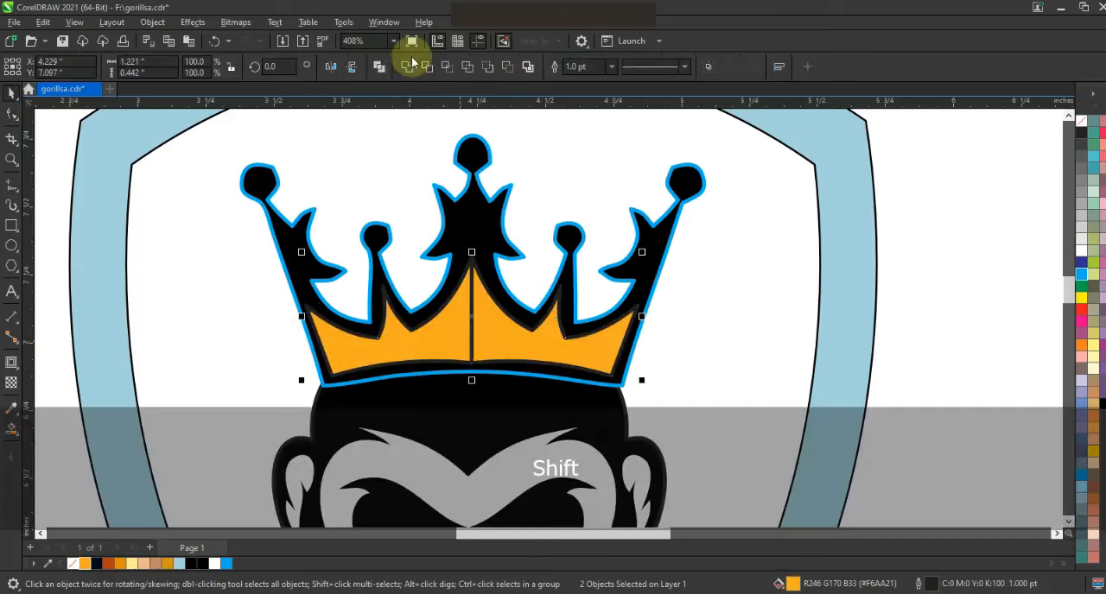
{"action": "left_click", "coordinate": [413, 62]}
Delete the surplus node at the center of the welded panel's bottom edge.
{"action": "left_click", "coordinate": [12, 115]}
{"action": "left_click", "coordinate": [474, 378]}
{"action": "key", "text": "Delete"}
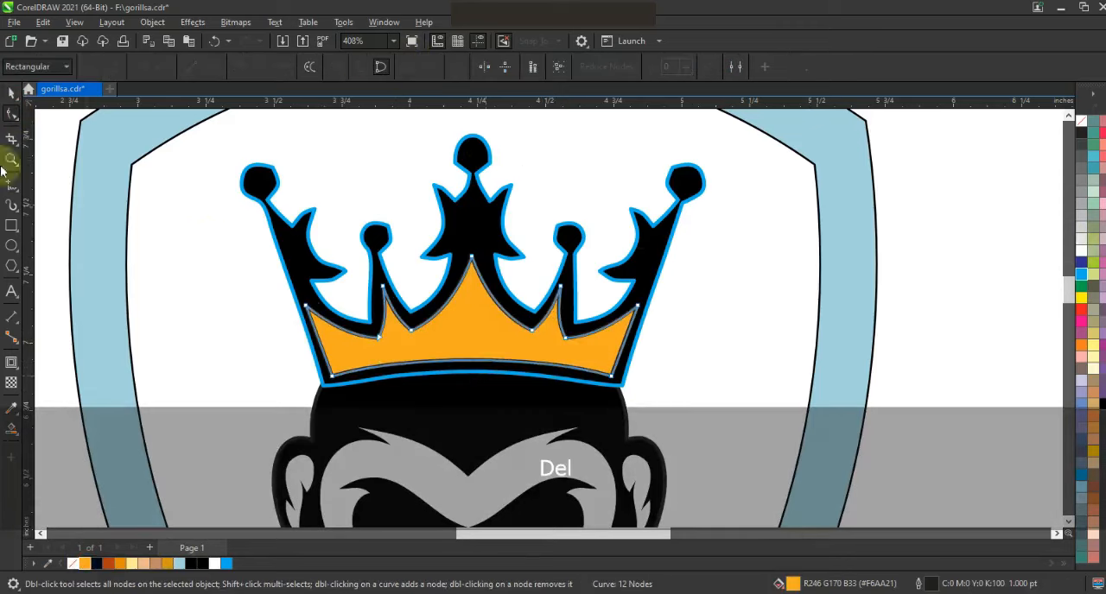
Remove the outlines from the orange crown panel and from the black crown.
{"action": "left_click", "coordinate": [13, 93]}
{"action": "right_click", "coordinate": [1081, 122]}
{"action": "left_click", "coordinate": [1061, 138]}
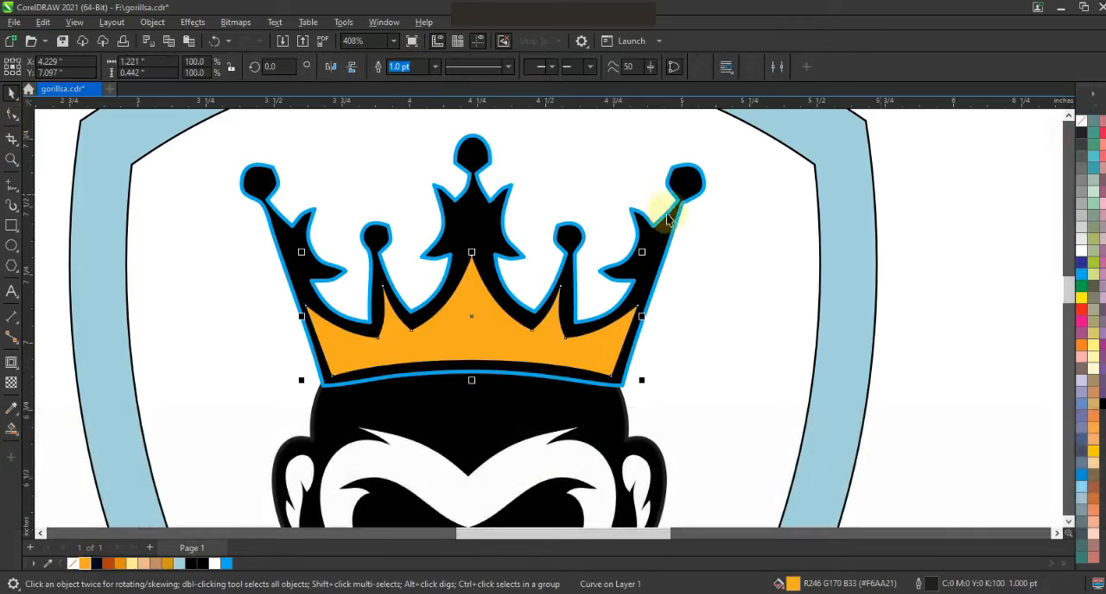
{"action": "left_click", "coordinate": [666, 217]}
{"action": "right_click", "coordinate": [1082, 121]}
{"action": "left_click", "coordinate": [1049, 129]}
{"action": "left_click", "coordinate": [960, 209]}
Draw three adjoining narrow vertical rectangles about 0.56 in tall across the middle of the crown, the rightmost about 0.09 in wide.
{"action": "left_click", "coordinate": [11, 226]}
{"action": "left_click_drag", "start_coordinate": [446, 233], "coordinate": [469, 393]}
{"action": "left_click_drag", "start_coordinate": [447, 317], "coordinate": [525, 324]}
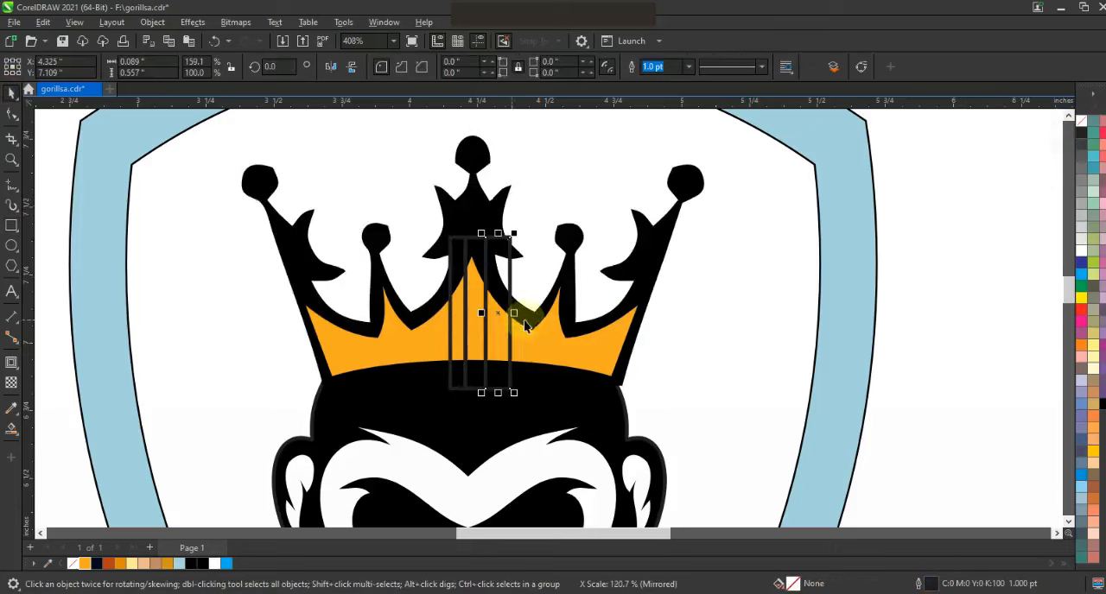
Smart Fill the three strips where the rectangles overlap the orange panel, and delete the rectangles.
{"action": "left_click", "coordinate": [11, 429]}
{"action": "left_click", "coordinate": [462, 333]}
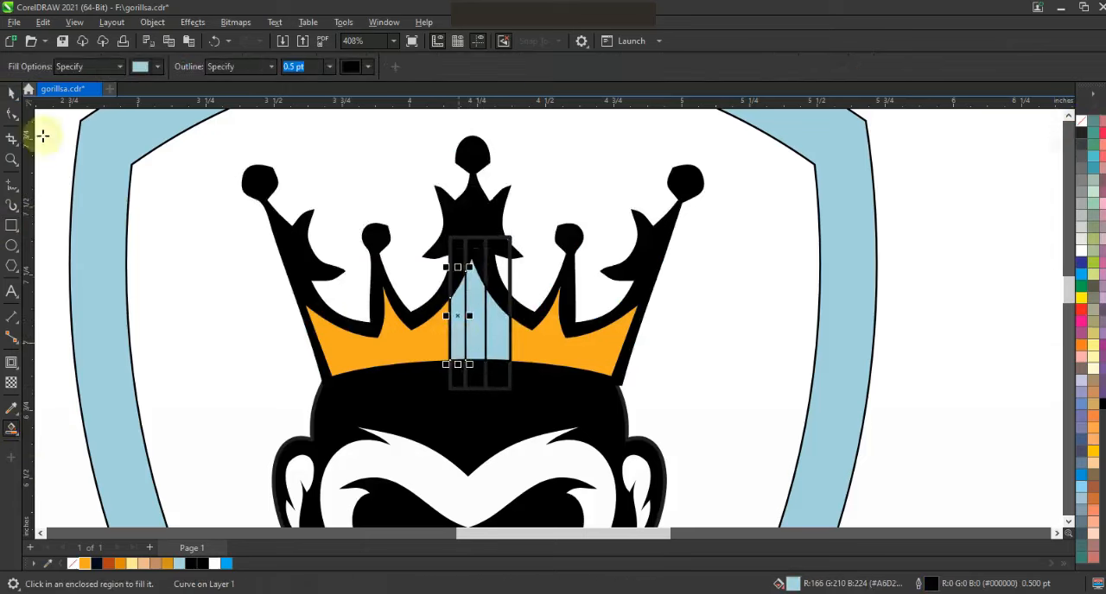
{"action": "left_click", "coordinate": [463, 379]}
{"action": "key", "text": "Delete"}
{"action": "left_click", "coordinate": [454, 380]}
{"action": "key", "text": "Delete"}
{"action": "left_click", "coordinate": [507, 382]}
{"action": "key", "text": "Delete"}
Color the crown's right strip dark orange, the middle strip pale yellow and the left strip white, without outlines.
{"action": "left_click", "coordinate": [505, 356]}
{"action": "left_click", "coordinate": [119, 563]}
{"action": "left_click", "coordinate": [475, 293]}
{"action": "left_click", "coordinate": [131, 563]}
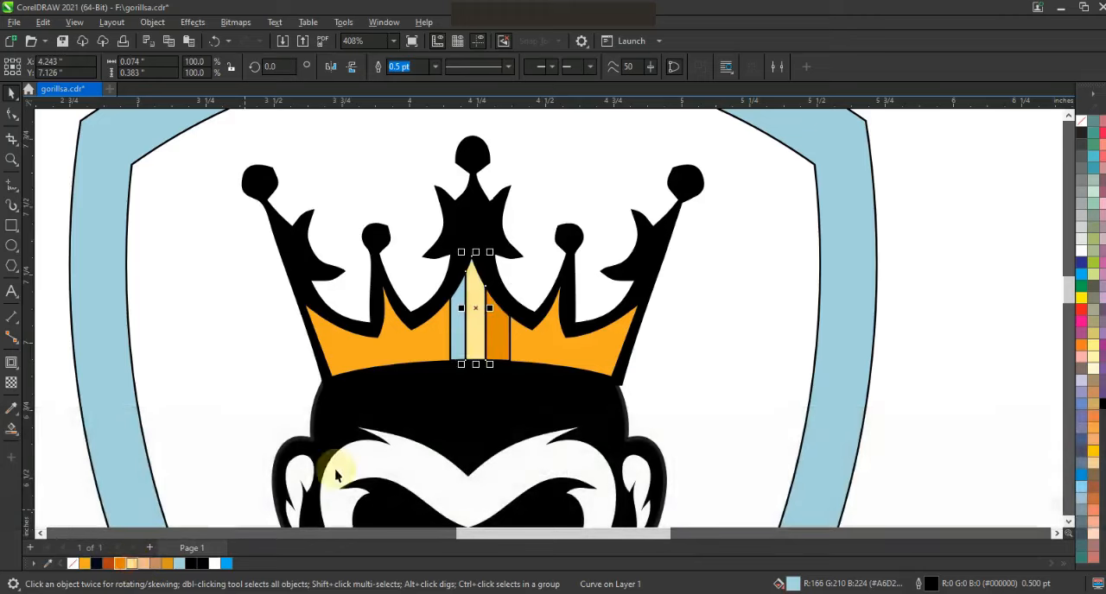
{"action": "left_click", "coordinate": [456, 350]}
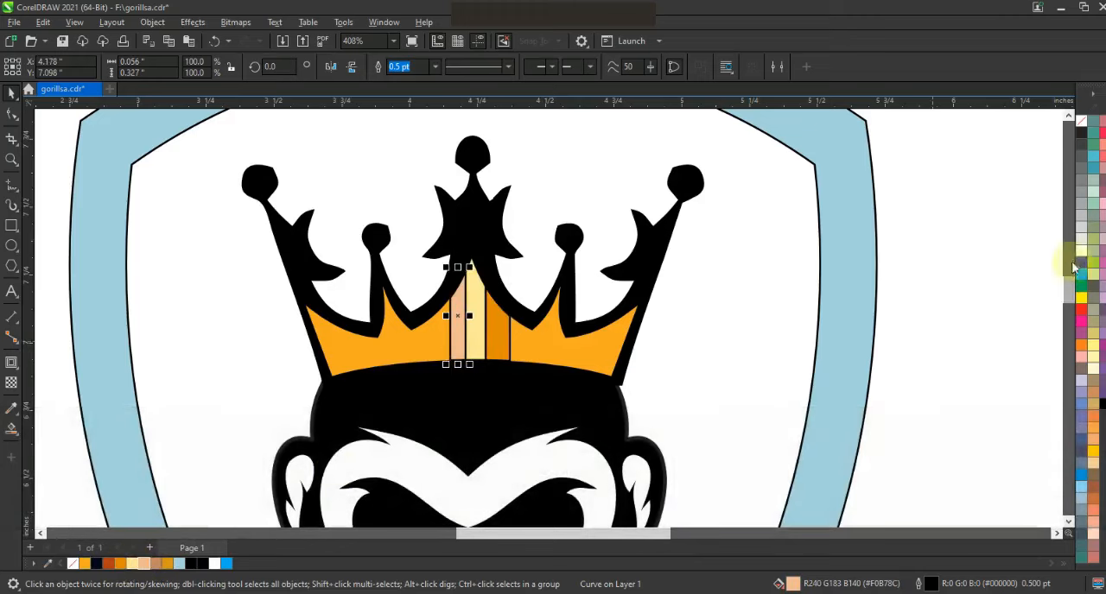
{"action": "key", "text": "Escape"}
Smart Fill the shield's inner background around the crown and head, and color it orange.
{"action": "scroll", "coordinate": [647, 228], "scroll_direction": "down", "scroll_amount": 4}
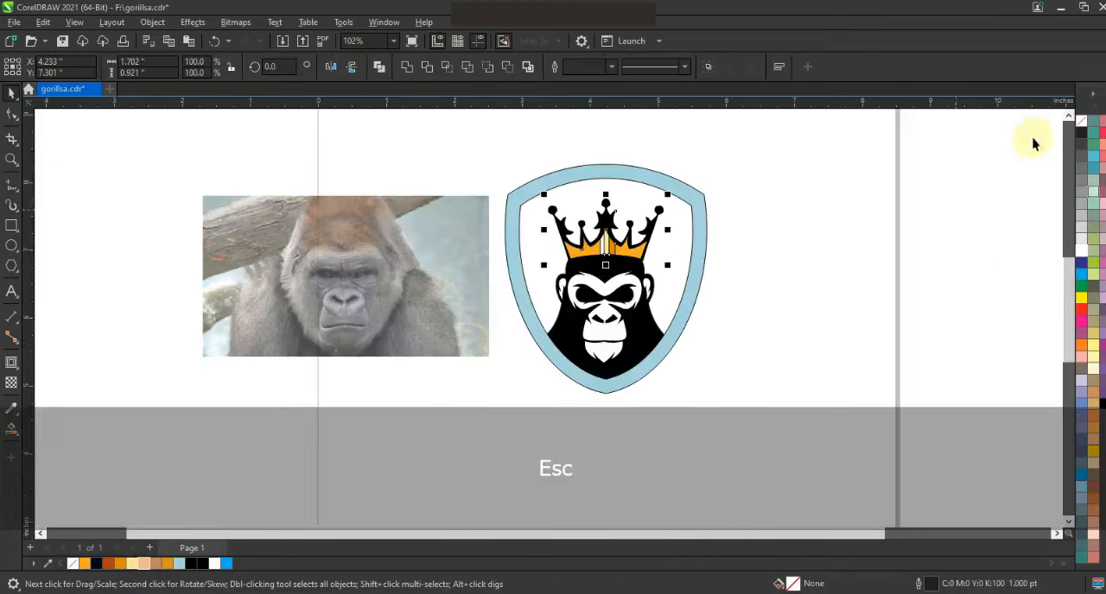
{"action": "left_click_drag", "start_coordinate": [758, 136], "coordinate": [452, 394]}
{"action": "key", "text": "shift+F2"}
{"action": "key", "text": "Escape"}
{"action": "left_click", "coordinate": [11, 436]}
{"action": "left_click", "coordinate": [654, 323]}
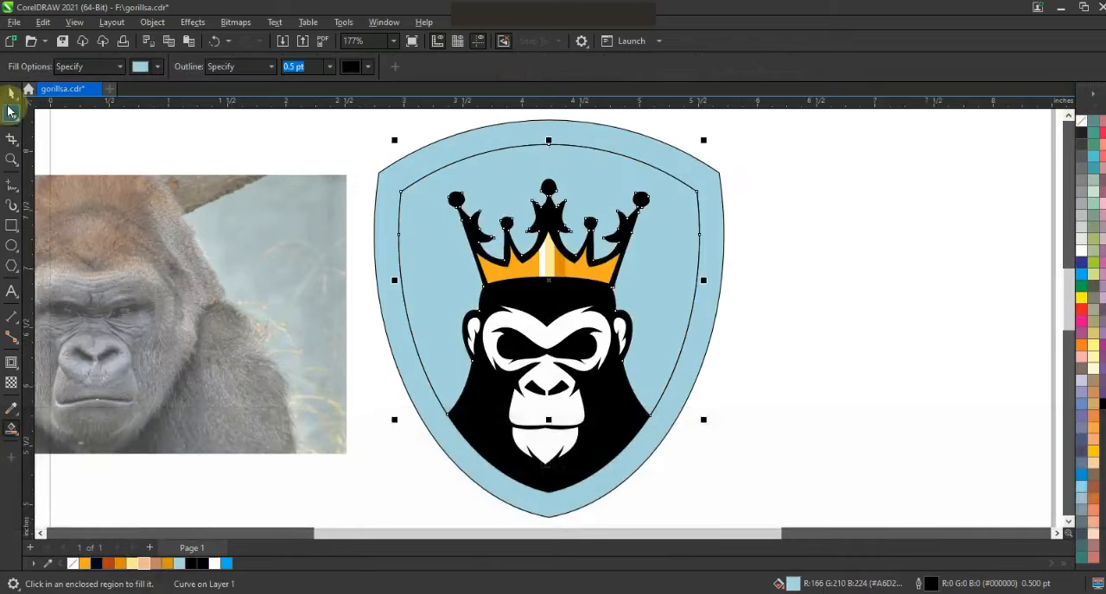
{"action": "key", "text": "space"}
{"action": "left_click", "coordinate": [85, 563]}
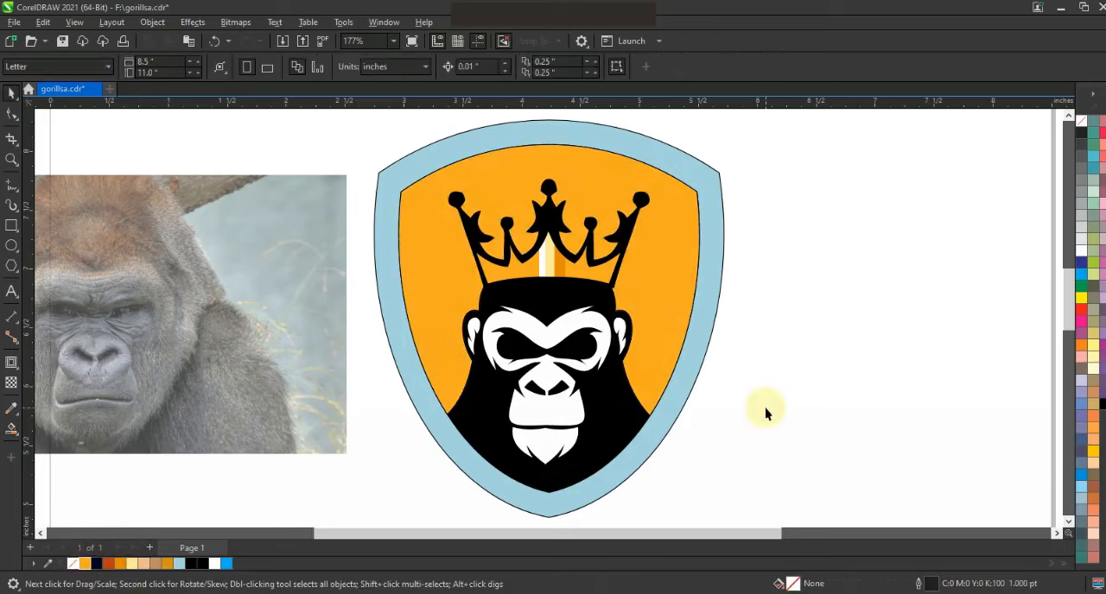
{"action": "left_click", "coordinate": [832, 379]}
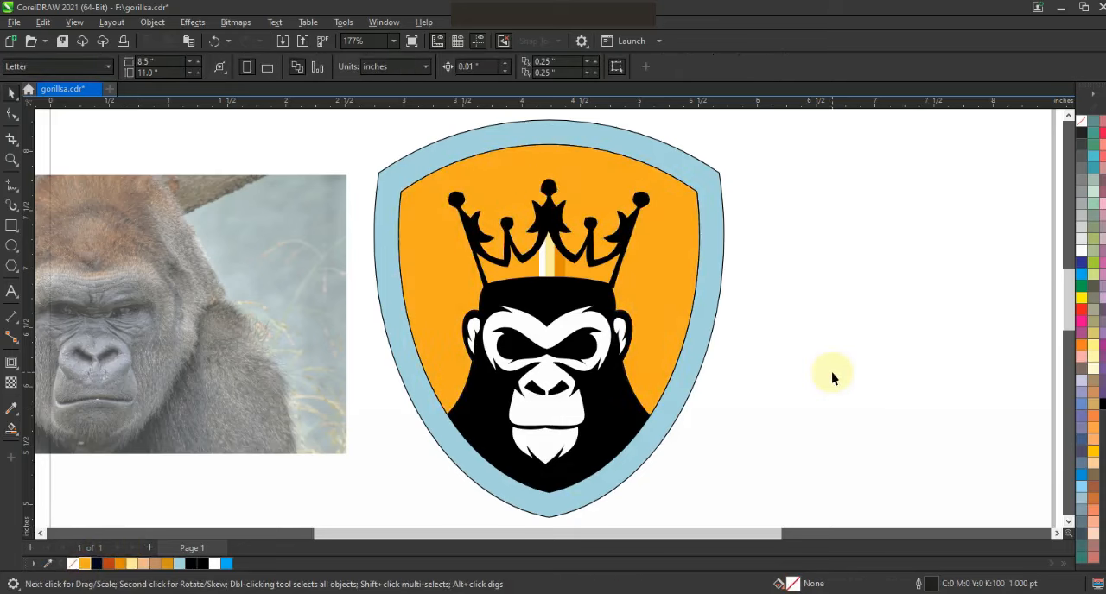
Color the chin and the inner ears light peach, and the rest of the face brown.
{"action": "left_click", "coordinate": [544, 455]}
{"action": "left_click_drag", "start_coordinate": [143, 564], "coordinate": [551, 417]}
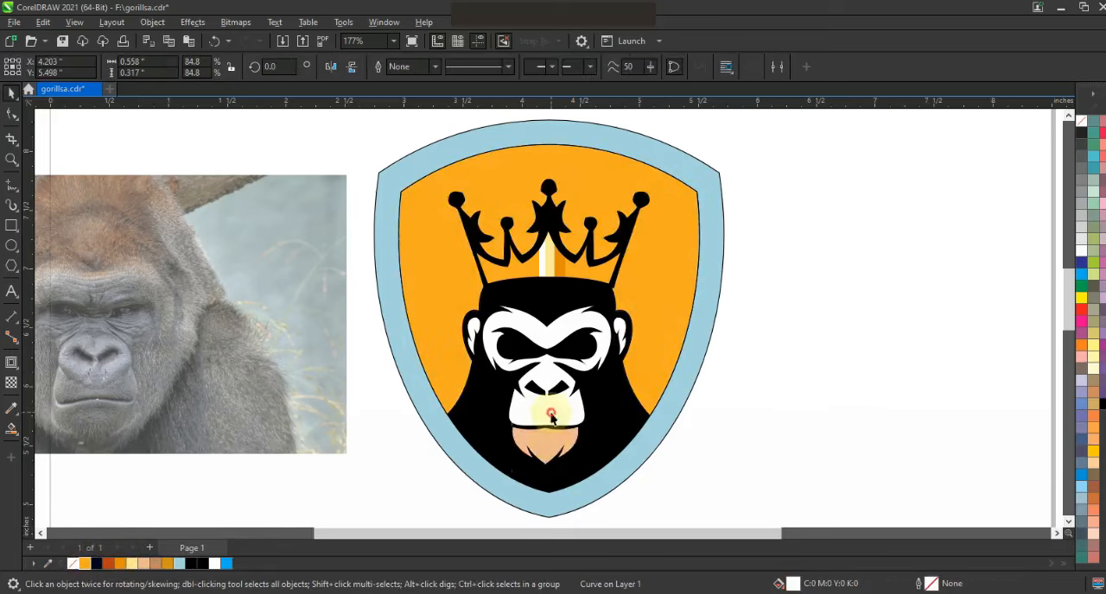
{"action": "left_click", "coordinate": [157, 568]}
{"action": "left_click", "coordinate": [621, 340]}
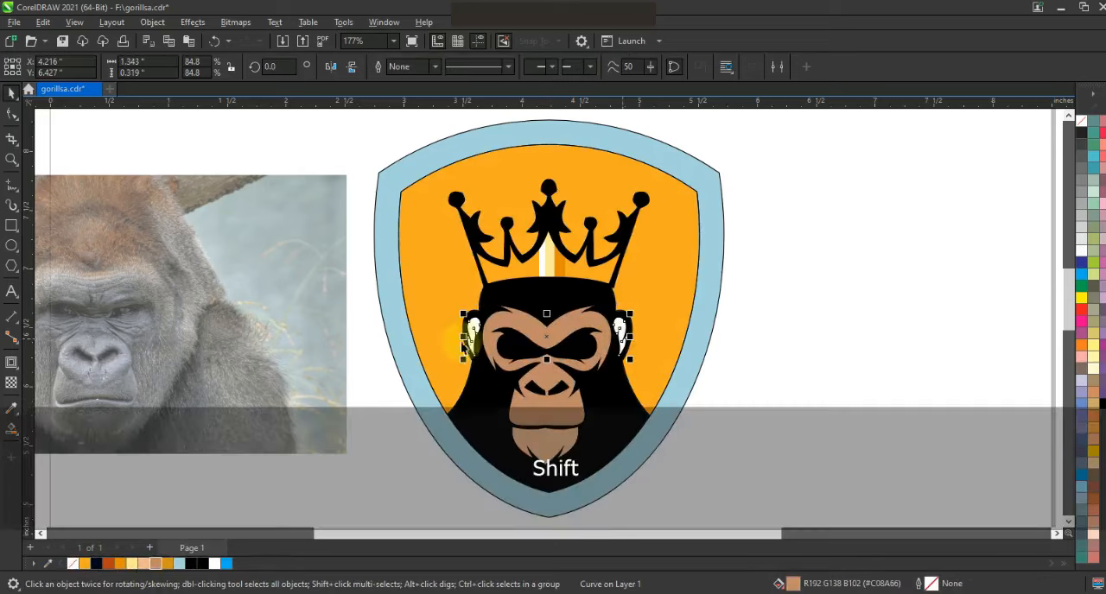
{"action": "left_click", "coordinate": [149, 566]}
Draw a closed curved eye shape about 0.29 in wide and 0.10 in tall inside the gorilla's left-hand eye socket.
{"action": "key", "text": "z"}
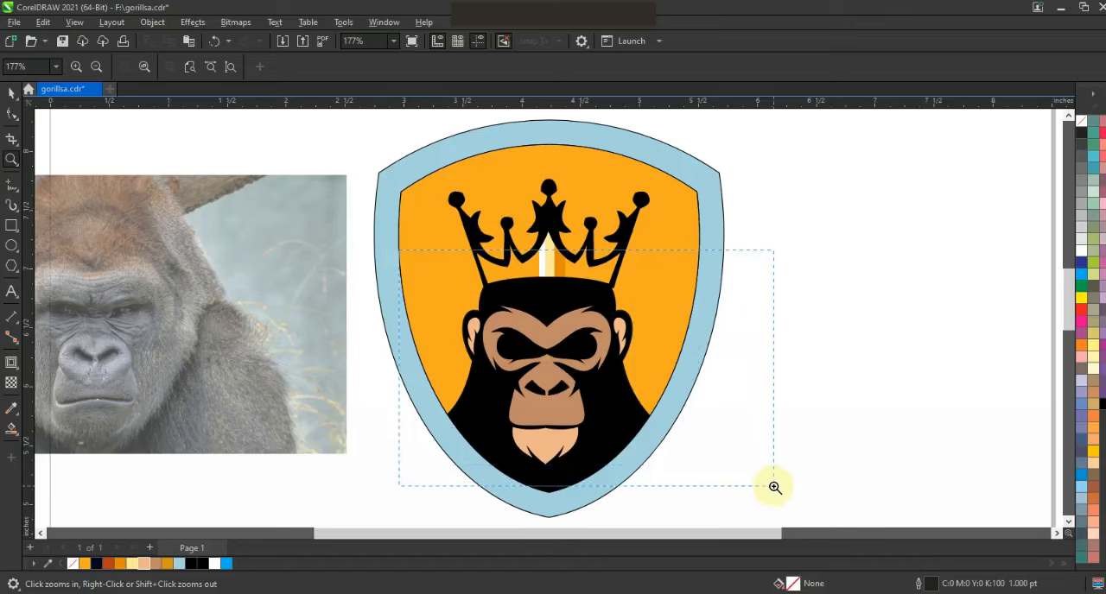
{"action": "left_click_drag", "start_coordinate": [774, 487], "coordinate": [774, 487]}
{"action": "left_click", "coordinate": [11, 186]}
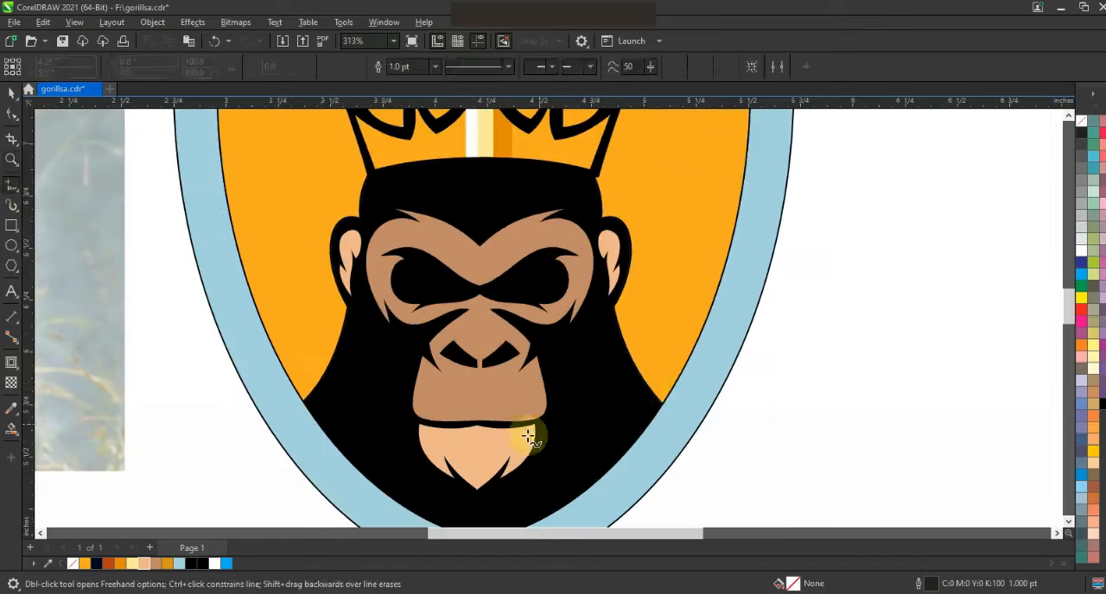
{"action": "key", "text": "Escape"}
{"action": "scroll", "coordinate": [714, 266], "scroll_direction": "down", "scroll_amount": 2}
{"action": "key", "text": "z"}
{"action": "left_click_drag", "start_coordinate": [556, 221], "coordinate": [765, 346]}
{"action": "left_click_drag", "start_coordinate": [294, 222], "coordinate": [727, 363]}
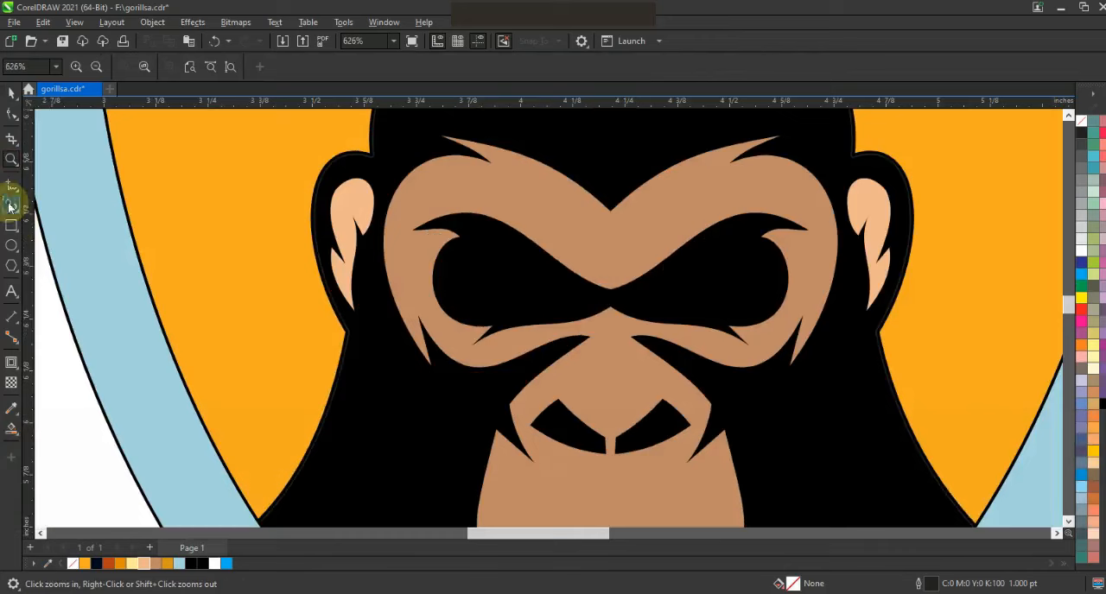
{"action": "left_click", "coordinate": [11, 186]}
{"action": "left_click", "coordinate": [459, 257]}
{"action": "left_click", "coordinate": [583, 299]}
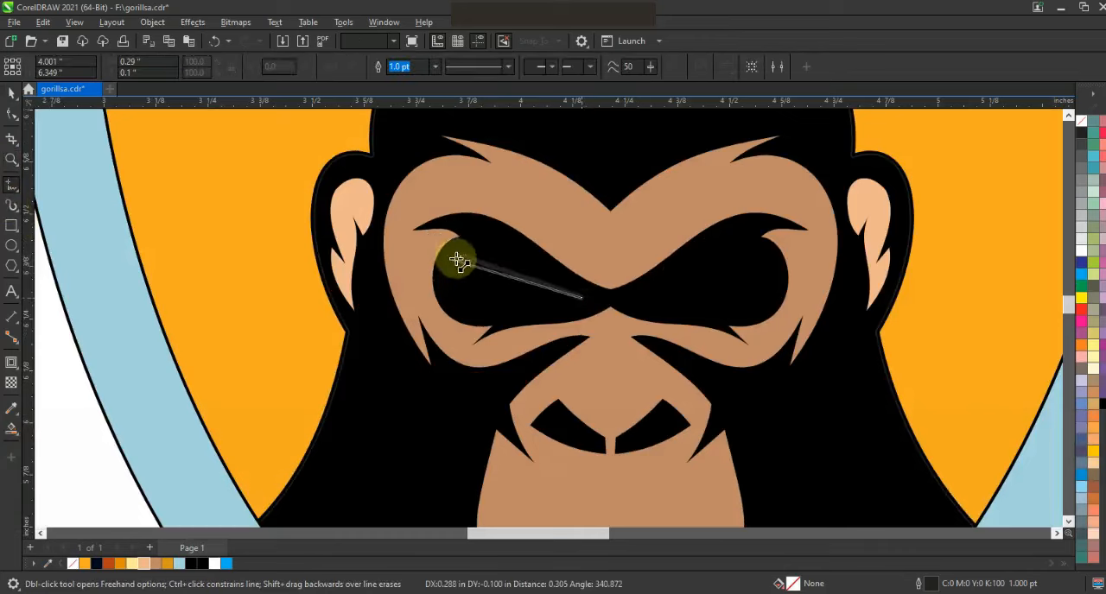
{"action": "key", "text": "F10"}
{"action": "left_click", "coordinate": [212, 62]}
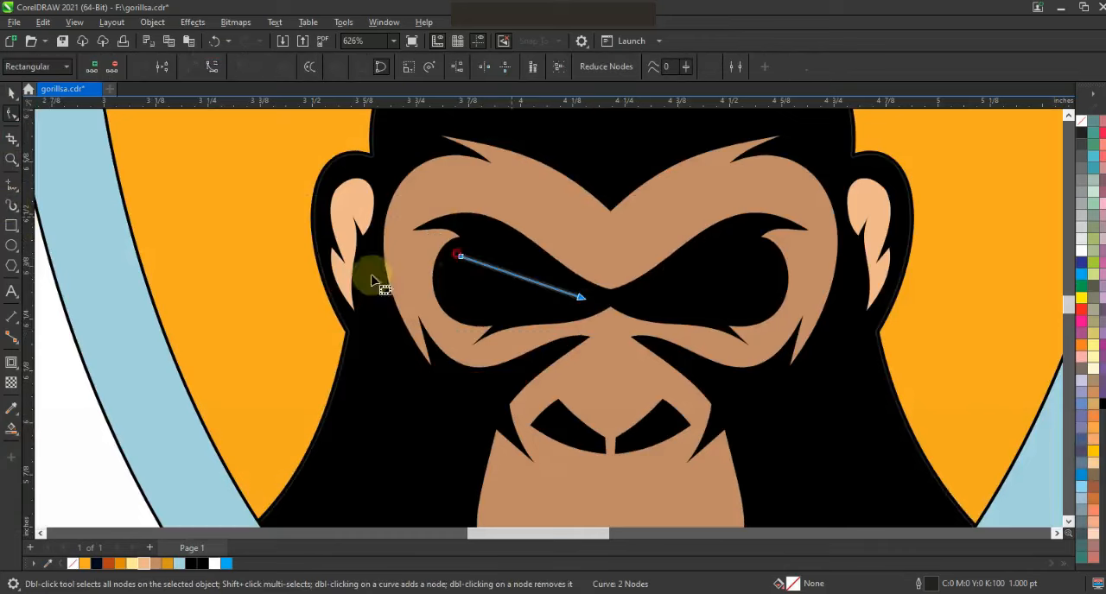
{"action": "mouse_move", "coordinate": [506, 271]}
{"action": "left_mouse_down"}
{"action": "mouse_move", "coordinate": [475, 316]}
{"action": "mouse_move", "coordinate": [500, 260]}
{"action": "left_mouse_up"}
Color the eye shape dark orange and shrink it slightly.
{"action": "left_click", "coordinate": [12, 93]}
{"action": "left_click", "coordinate": [120, 564]}
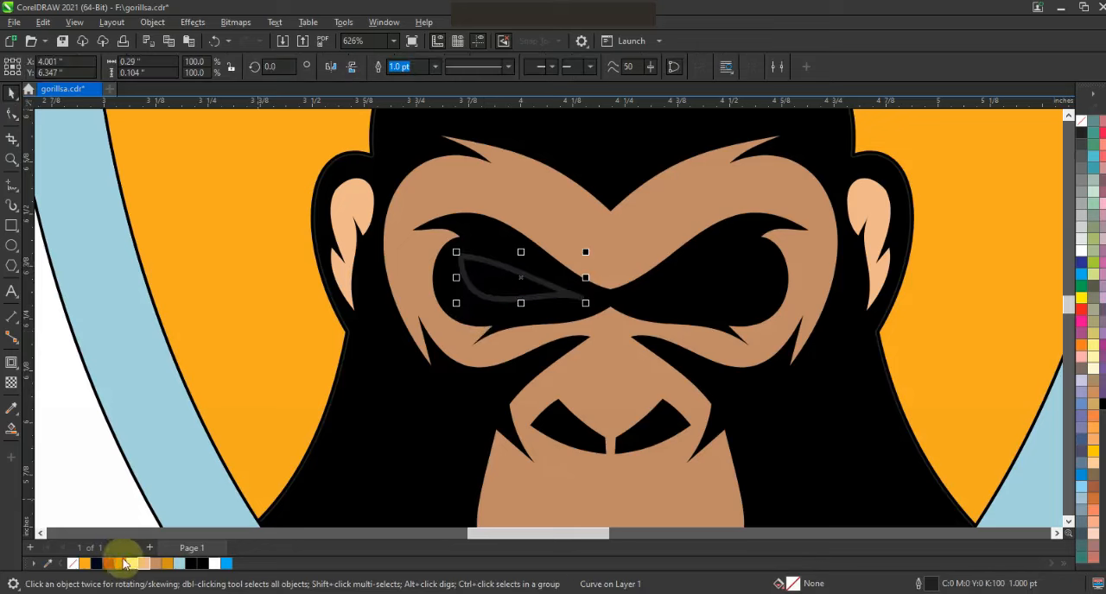
{"action": "left_click_drag", "start_coordinate": [580, 307], "coordinate": [575, 302]}
Mirror a copy of the eye into the opposite socket, and weld both eyes into one object without an outline.
{"action": "left_click_drag", "start_coordinate": [462, 277], "coordinate": [707, 285]}
{"action": "right_click", "coordinate": [603, 290]}
{"action": "left_click", "coordinate": [508, 283], "text": "shift"}
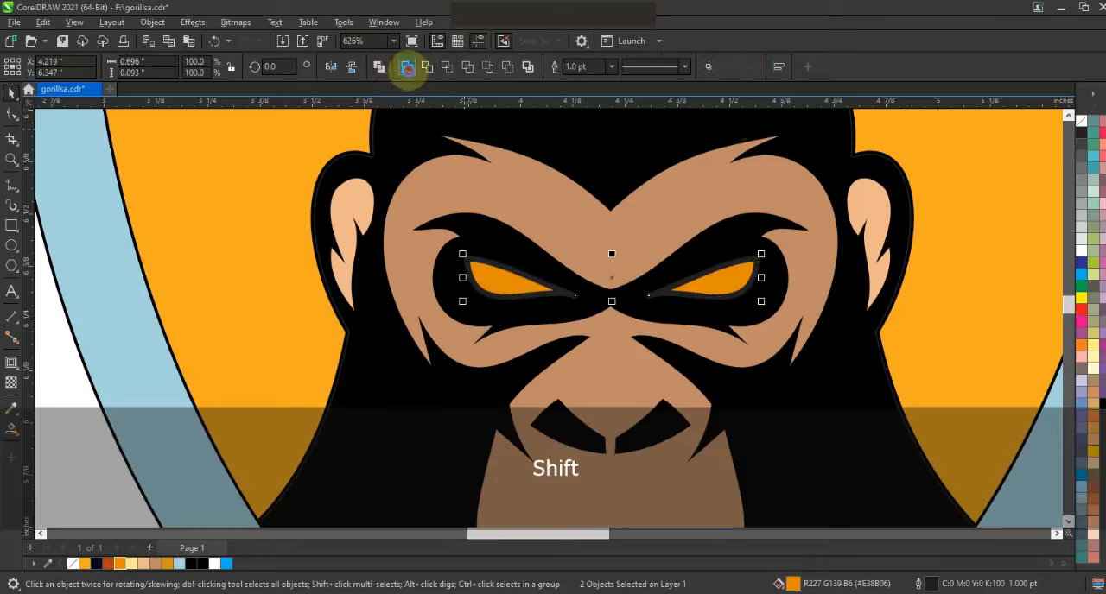
{"action": "left_click", "coordinate": [409, 66]}
{"action": "key", "text": "Escape"}
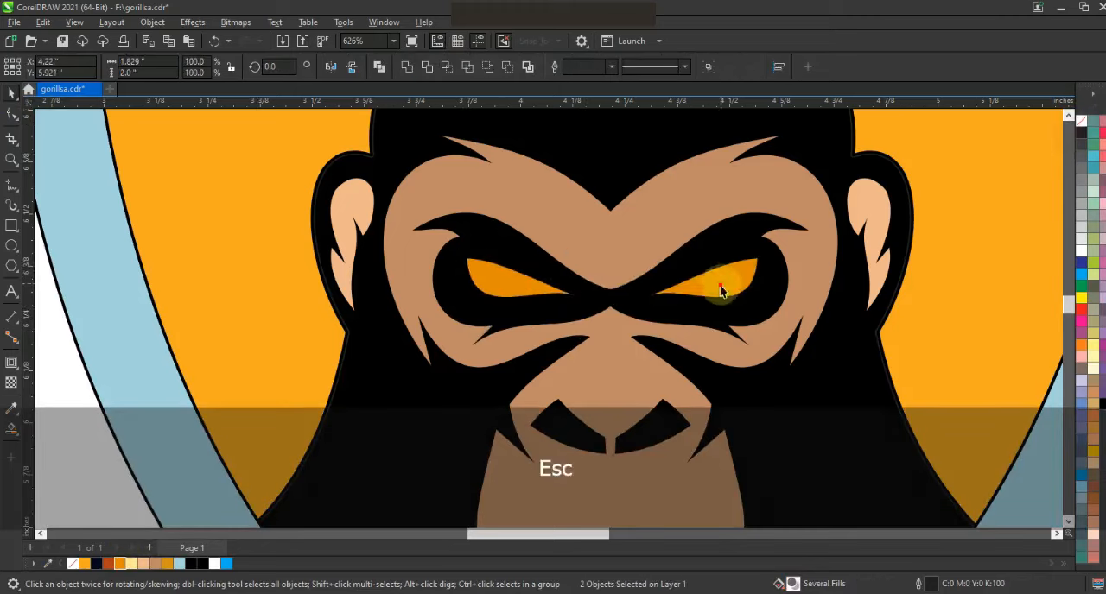
Color the shield's outer border dark navy.
{"action": "key", "text": "F3"}
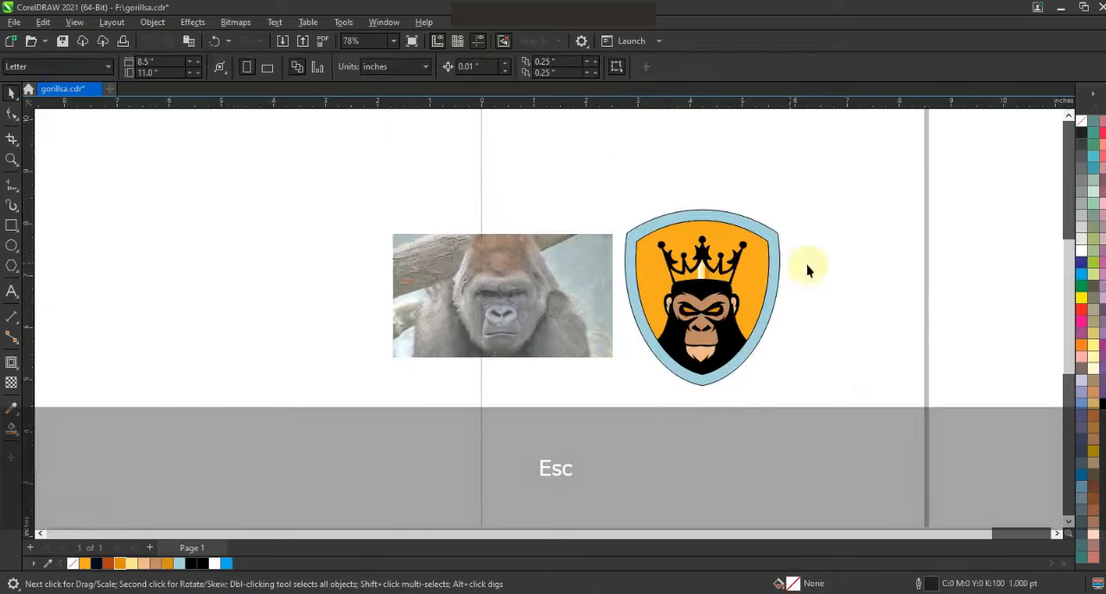
{"action": "left_click", "coordinate": [750, 293]}
{"action": "left_click", "coordinate": [96, 563]}
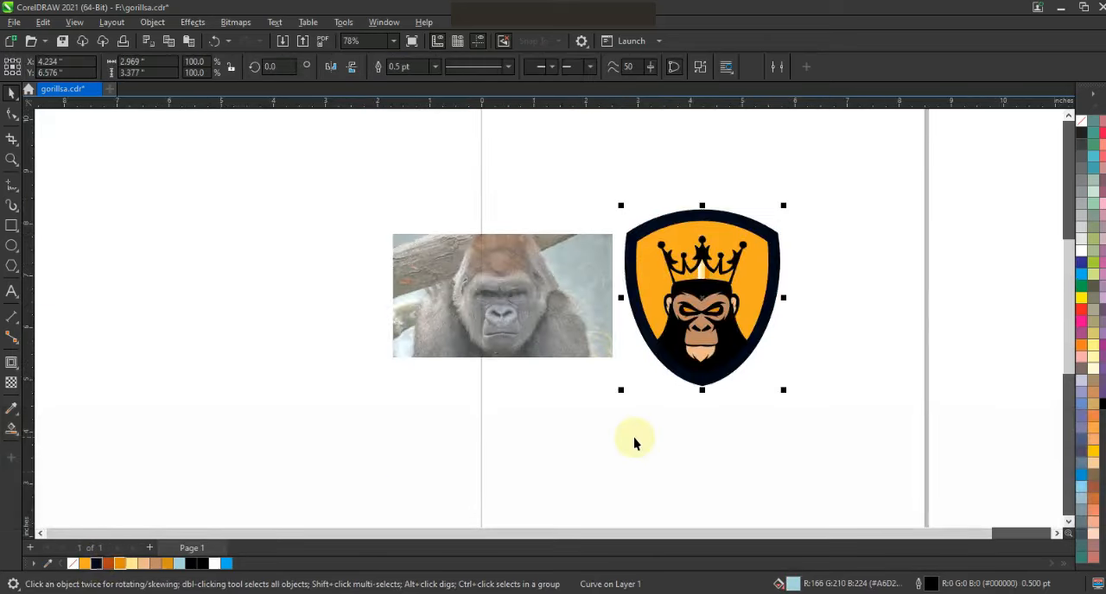
{"action": "left_click", "coordinate": [780, 406]}
{"action": "left_click", "coordinate": [773, 266]}
{"action": "key", "text": "shift+F2"}
{"action": "key", "text": "Escape"}
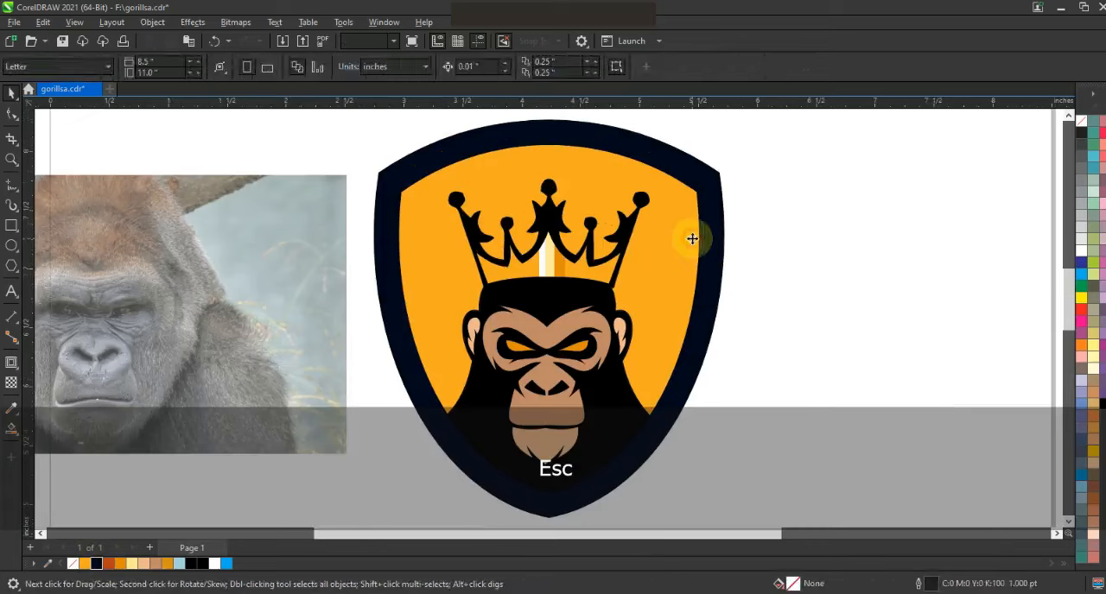
{"action": "left_click", "coordinate": [710, 253]}
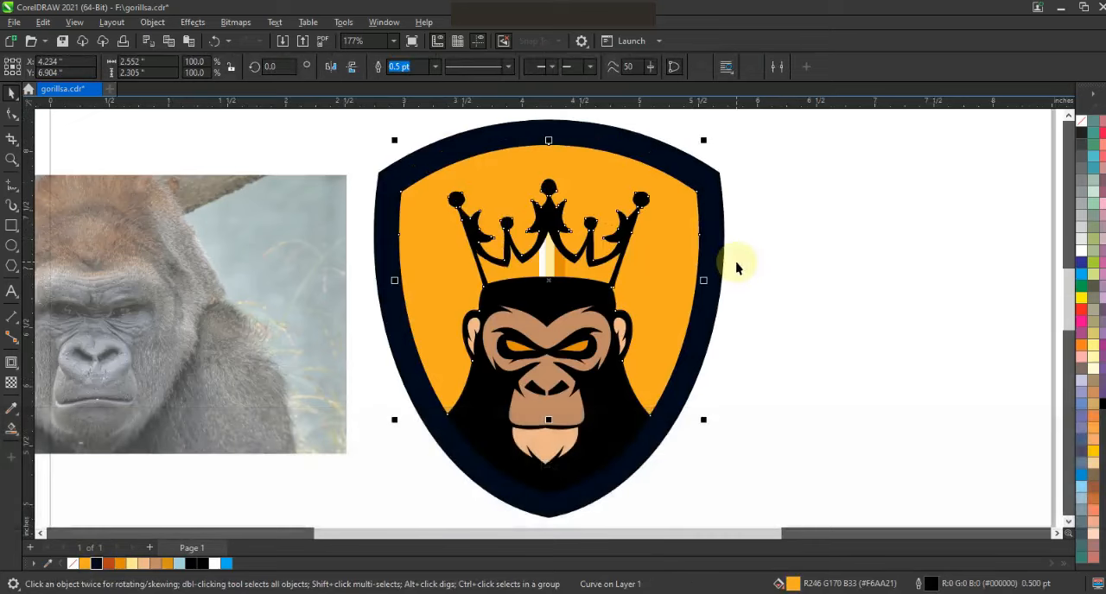
{"action": "left_click", "coordinate": [737, 267]}
{"action": "left_click", "coordinate": [571, 456]}
{"action": "left_click", "coordinate": [839, 413]}
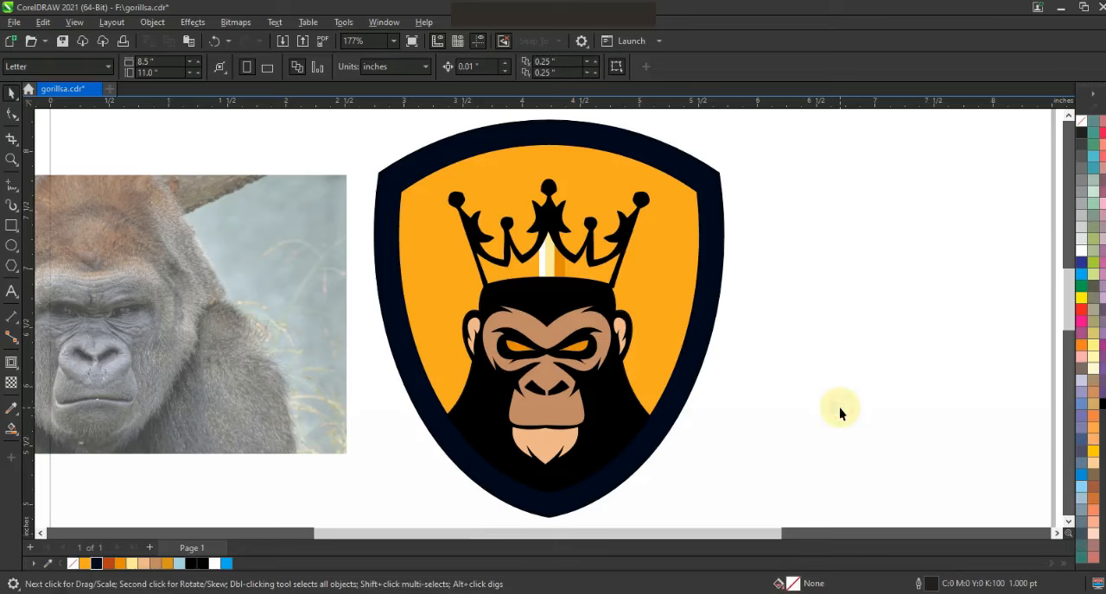
Apply a vertical fountain fill to the shield's inner background, running from orange at the bottom to golden yellow at the top.
{"action": "left_click", "coordinate": [658, 378]}
{"action": "key", "text": "g"}
{"action": "left_click_drag", "start_coordinate": [536, 402], "coordinate": [541, 204]}
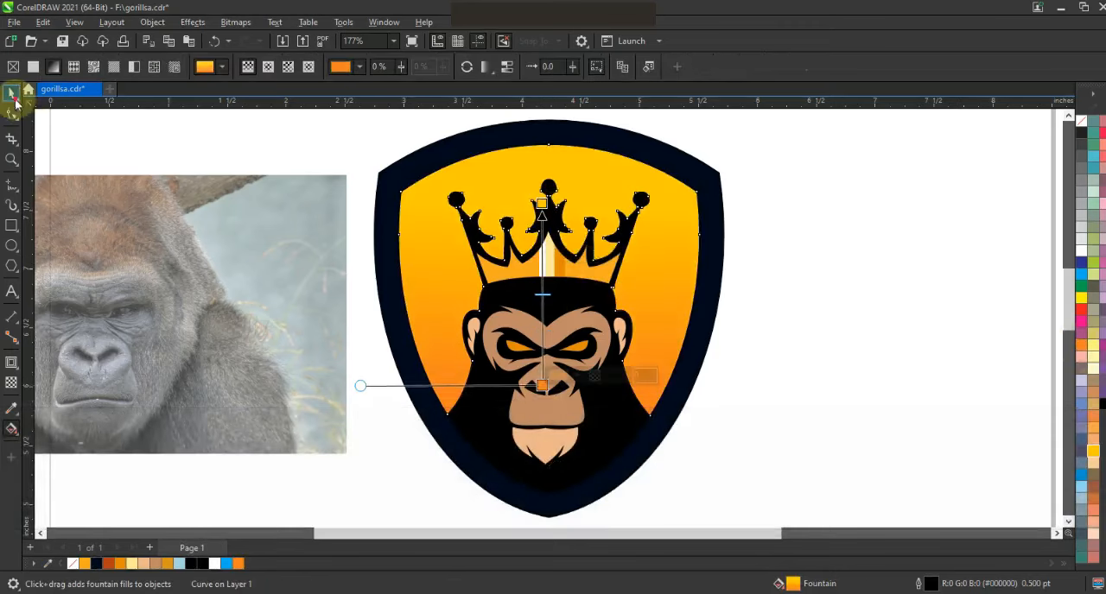
{"action": "left_click", "coordinate": [12, 92]}
Copy the crown and head silhouette beside the shield, and merge the copy into a single unfilled outline.
{"action": "left_click", "coordinate": [625, 217], "text": "shift"}
{"action": "key", "text": "F3"}
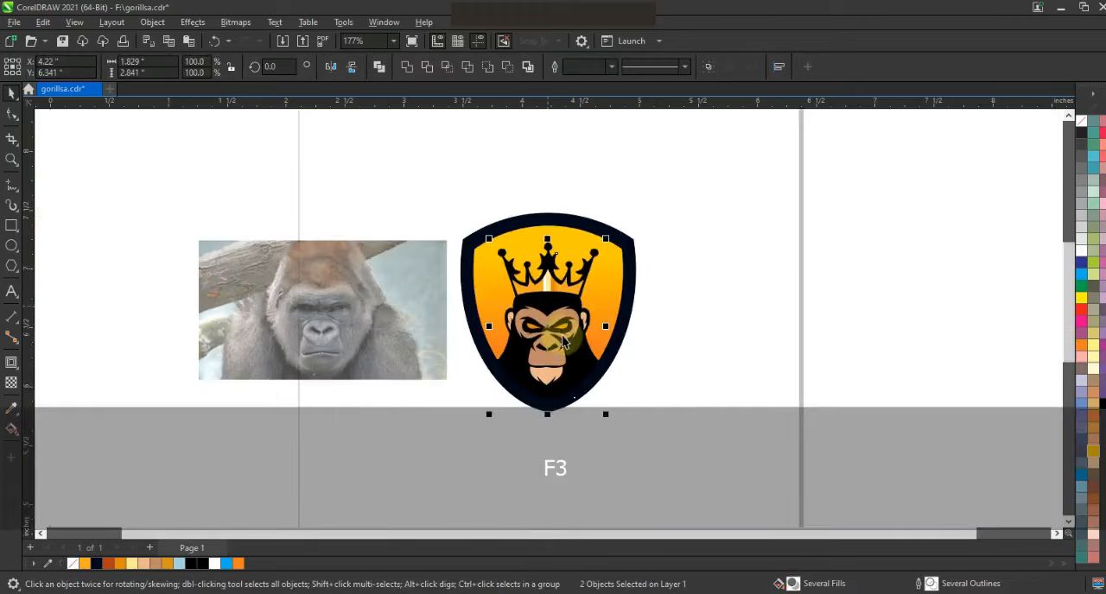
{"action": "left_click_drag", "start_coordinate": [557, 333], "coordinate": [742, 331]}
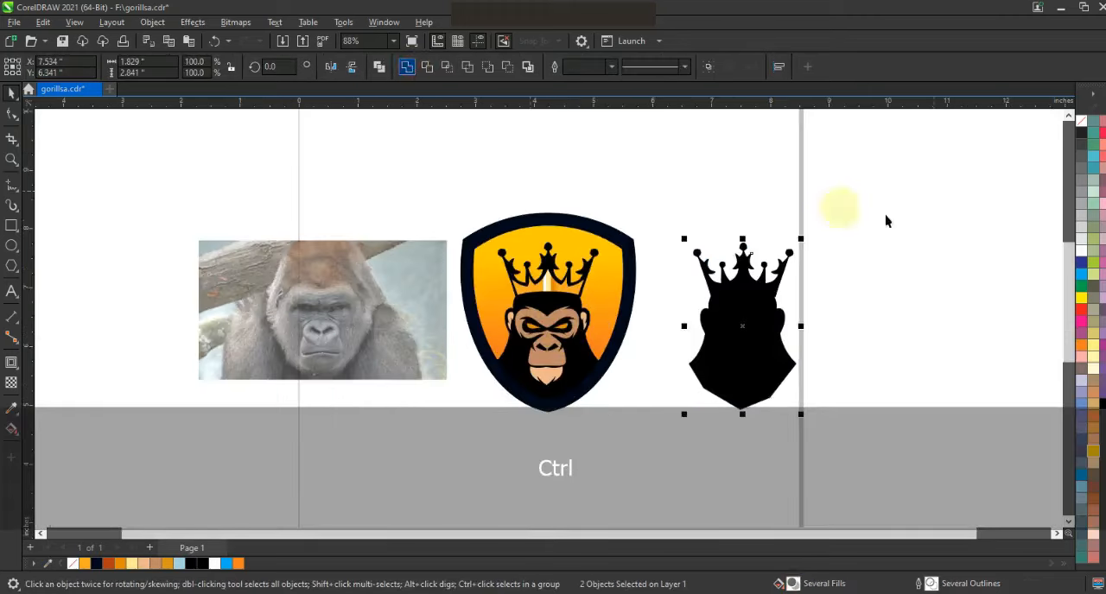
{"action": "key", "text": "ctrl+l"}
{"action": "left_click", "coordinate": [1079, 138]}
{"action": "left_click", "coordinate": [1061, 145]}
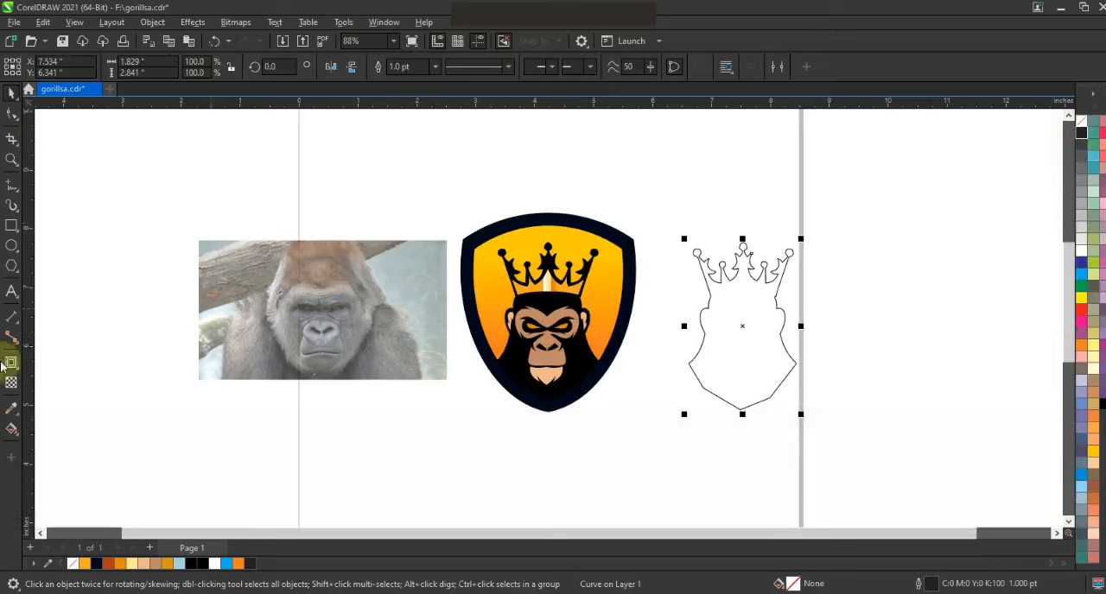
Add a one-step outside contour of 0.065 in to the silhouette, and separate it to delete the original inner outline.
{"action": "left_click", "coordinate": [10, 363]}
{"action": "left_click_drag", "start_coordinate": [799, 254], "coordinate": [800, 249]}
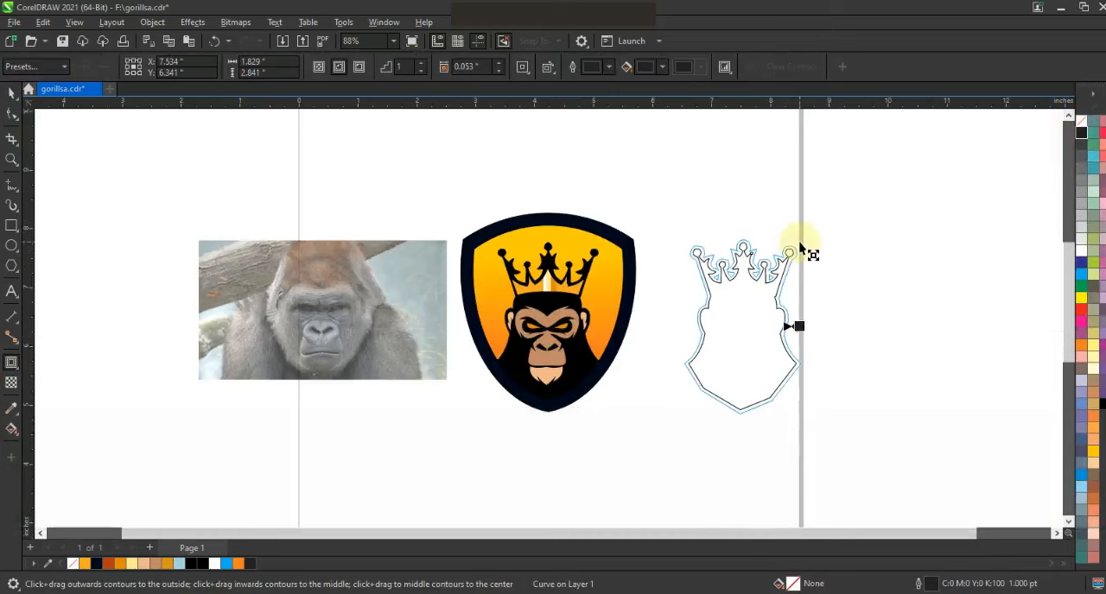
{"action": "left_click", "coordinate": [11, 93]}
{"action": "left_click", "coordinate": [112, 21]}
{"action": "left_click", "coordinate": [683, 499]}
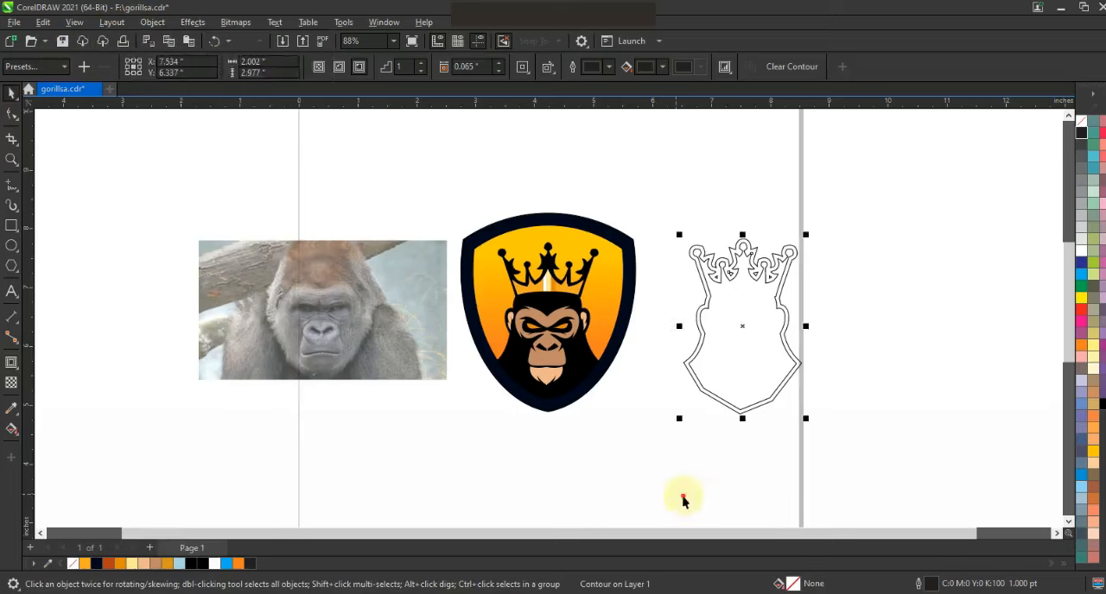
{"action": "key", "text": "Delete"}
Align the offset silhouette outline centrally over the gorilla's head and crown in the shield.
{"action": "left_click", "coordinate": [794, 366]}
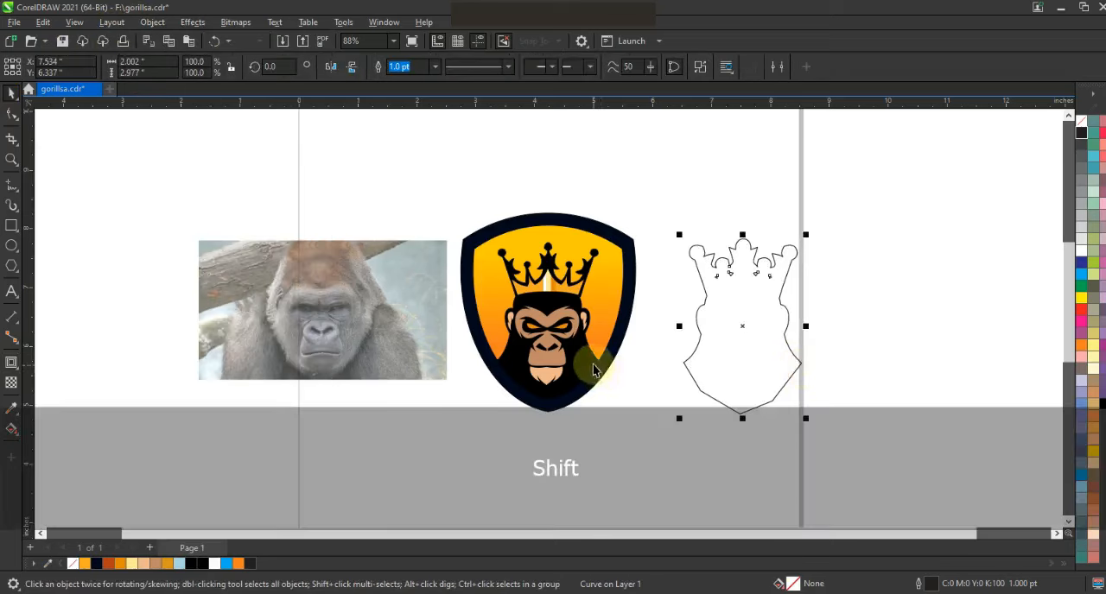
{"action": "left_click", "coordinate": [593, 371], "text": "shift"}
{"action": "key", "text": "c"}
{"action": "left_click_drag", "start_coordinate": [672, 437], "coordinate": [424, 199]}
{"action": "key", "text": "shift+F2"}
{"action": "key", "text": "Escape"}
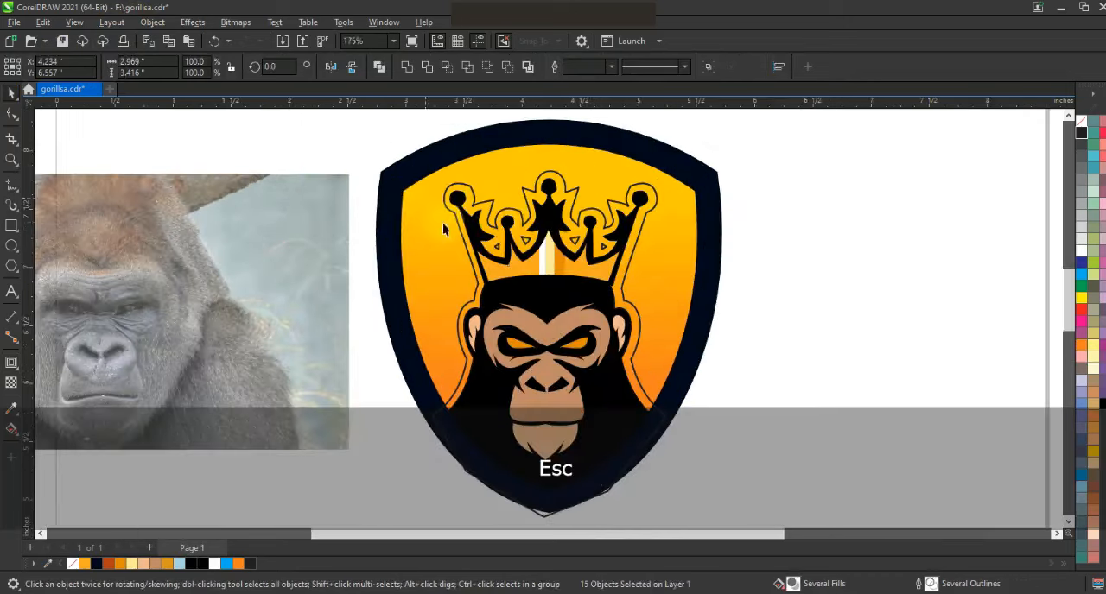
Smart Fill the band around the crown and head in rust orange, and delete the offset outline.
{"action": "left_click", "coordinate": [11, 429]}
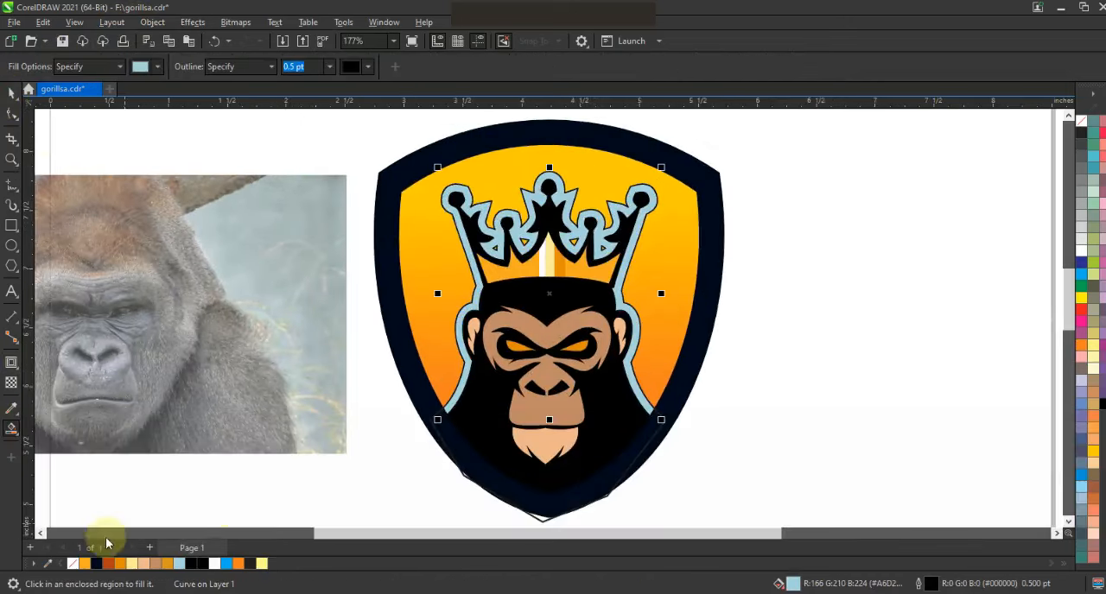
{"action": "key", "text": "space"}
{"action": "left_click", "coordinate": [108, 563]}
{"action": "key", "text": "Escape"}
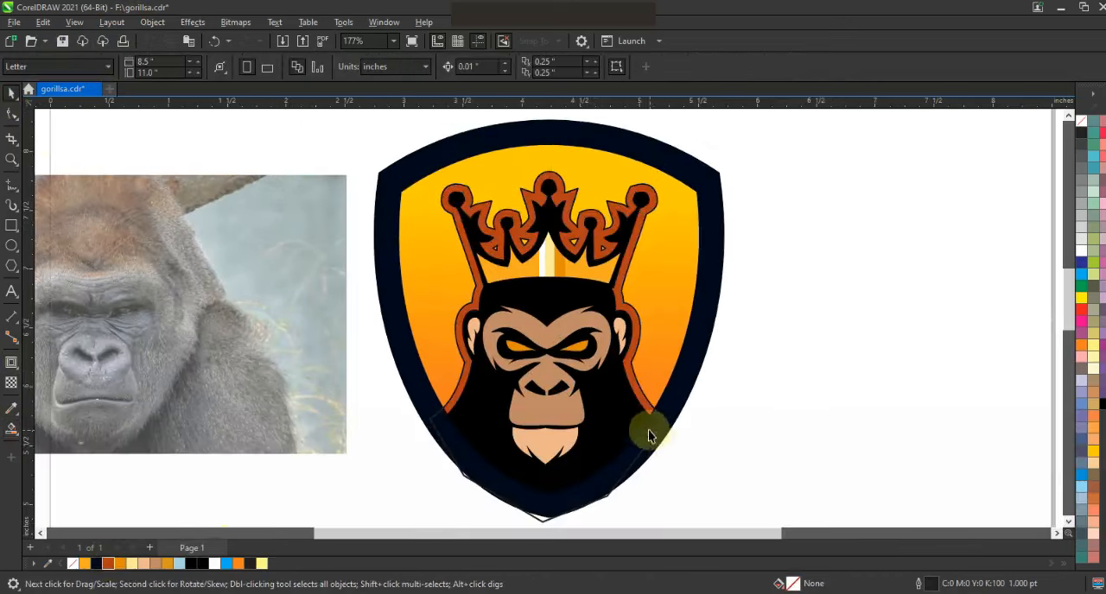
{"action": "left_click", "coordinate": [656, 438]}
{"action": "key", "text": "Delete"}
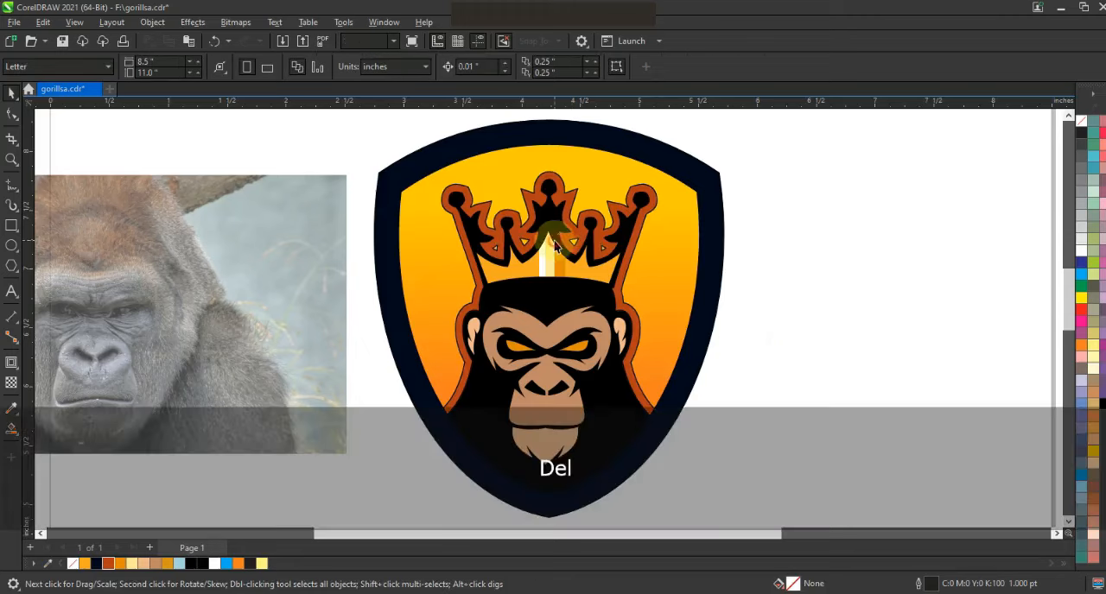
Remove the outlines from all the logo shapes, and move the gorilla reference photo farther away from the shield.
{"action": "key", "text": "F3"}
{"action": "key", "text": "Escape"}
{"action": "left_click_drag", "start_coordinate": [726, 402], "coordinate": [486, 152]}
{"action": "right_click", "coordinate": [1085, 120]}
{"action": "left_click", "coordinate": [1065, 131]}
{"action": "left_click", "coordinate": [799, 182]}
{"action": "left_click_drag", "start_coordinate": [449, 313], "coordinate": [259, 310]}
{"action": "left_click", "coordinate": [452, 338]}
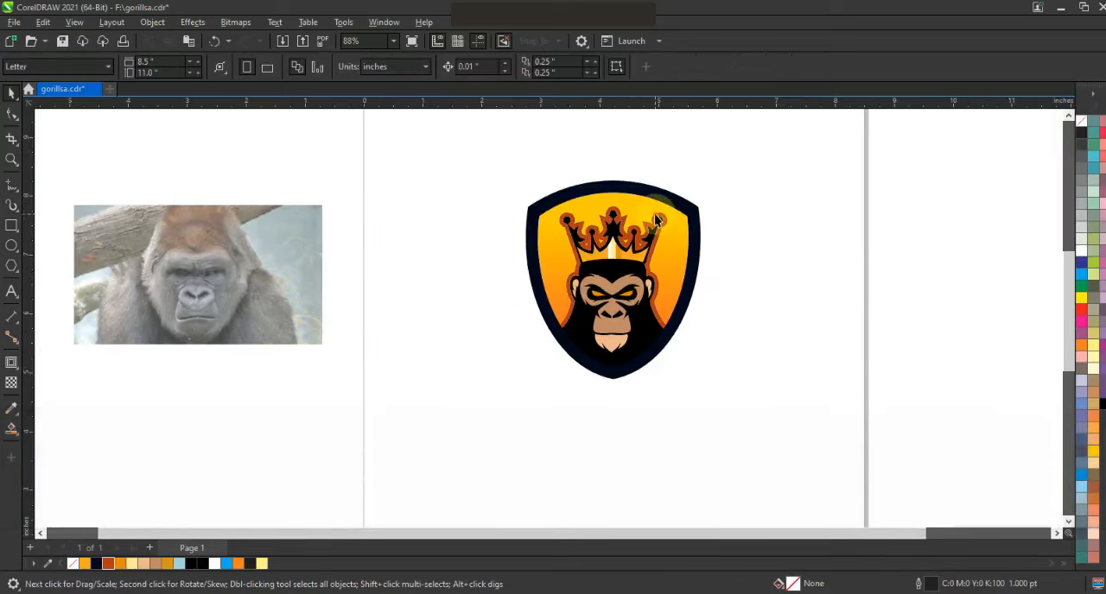
Apply a vertical fountain fill to the band around the crown and head, from rust at the bottom through orange to golden yellow.
{"action": "left_click", "coordinate": [613, 329]}
{"action": "key", "text": "g"}
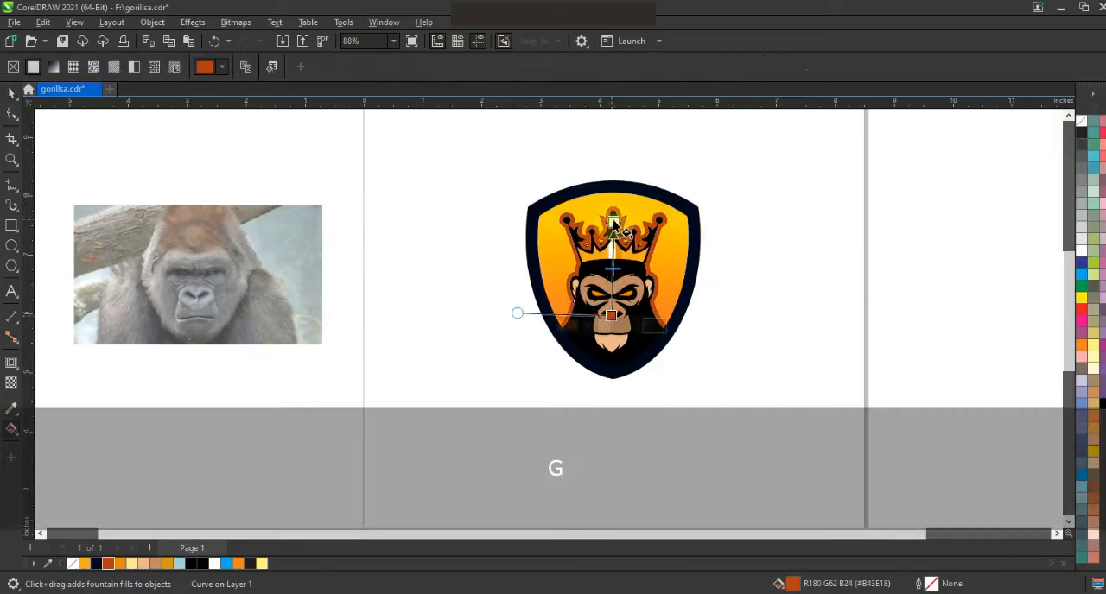
{"action": "left_click", "coordinate": [614, 222]}
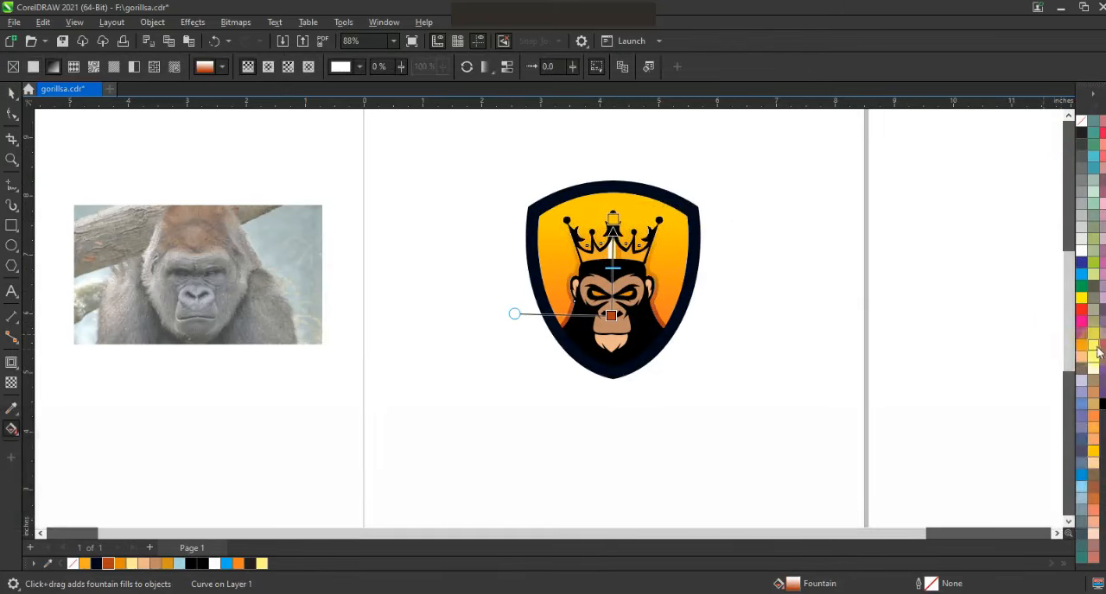
{"action": "left_click_drag", "start_coordinate": [612, 218], "coordinate": [610, 183]}
{"action": "left_click_drag", "start_coordinate": [612, 266], "coordinate": [610, 275]}
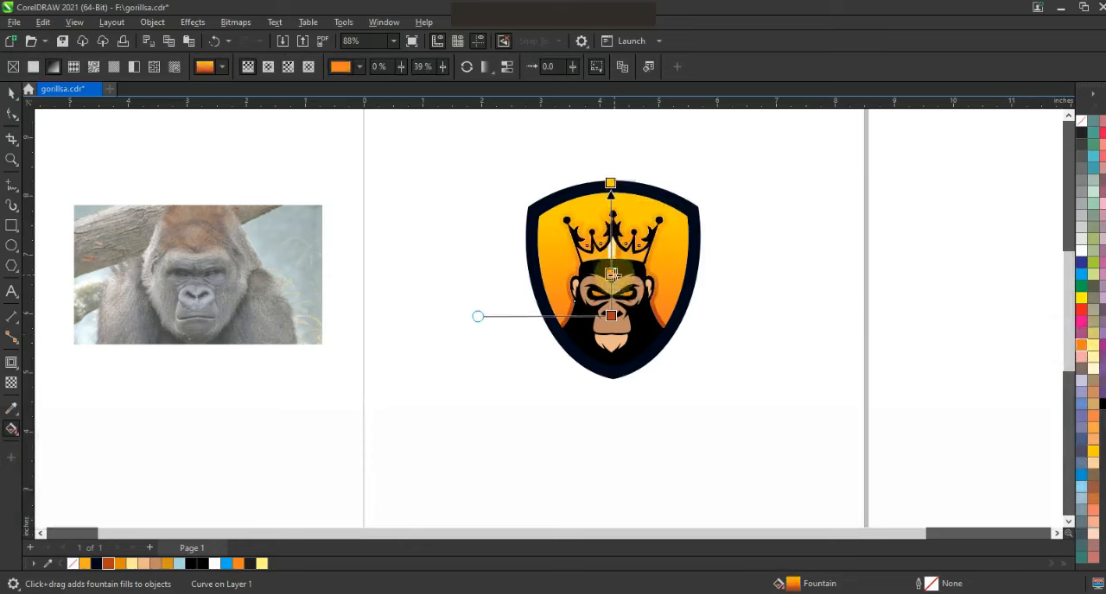
{"action": "left_click_drag", "start_coordinate": [612, 318], "coordinate": [612, 301]}
Try reversing the band's gradient, undo it, and extend the golden yellow end slightly higher above the shield.
{"action": "left_click_drag", "start_coordinate": [634, 217], "coordinate": [640, 336]}
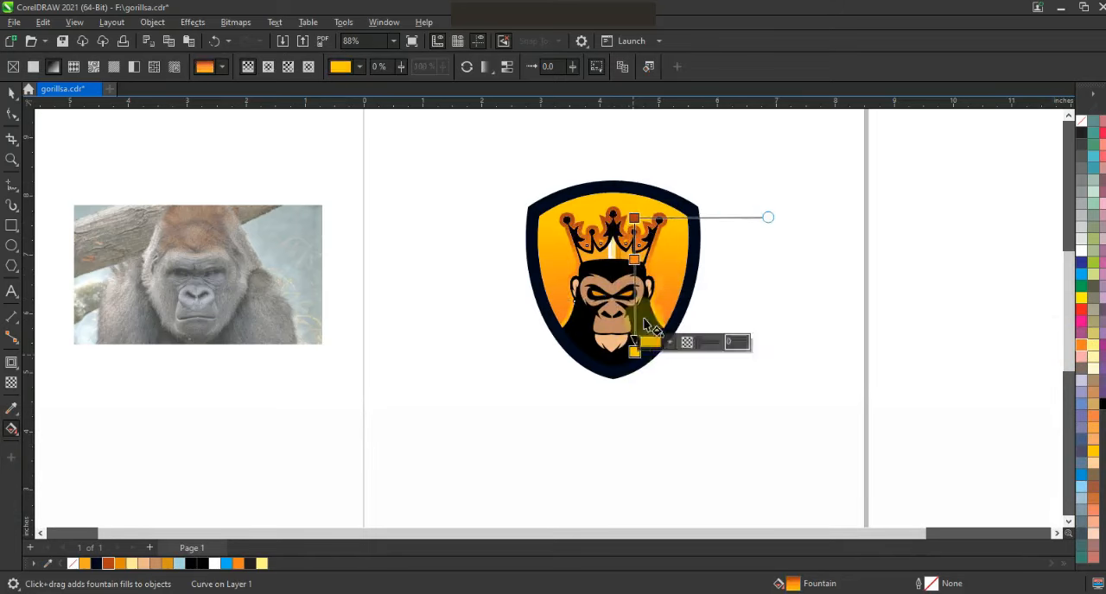
{"action": "key", "text": "ctrl+z"}
{"action": "left_click_drag", "start_coordinate": [610, 182], "coordinate": [610, 177]}
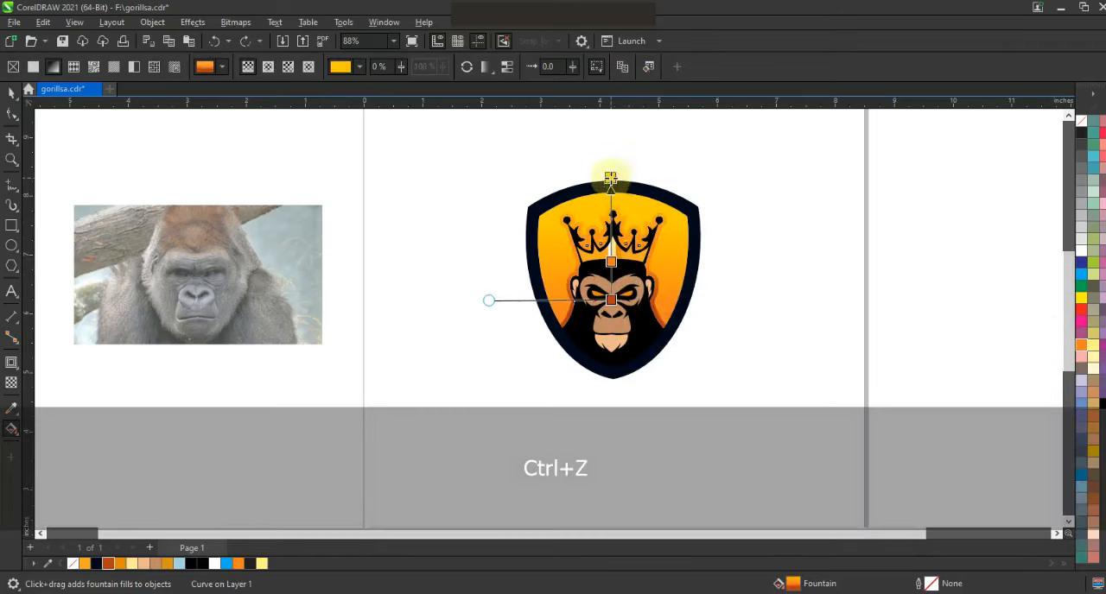
{"action": "left_click", "coordinate": [11, 98]}
{"action": "left_click", "coordinate": [444, 262]}
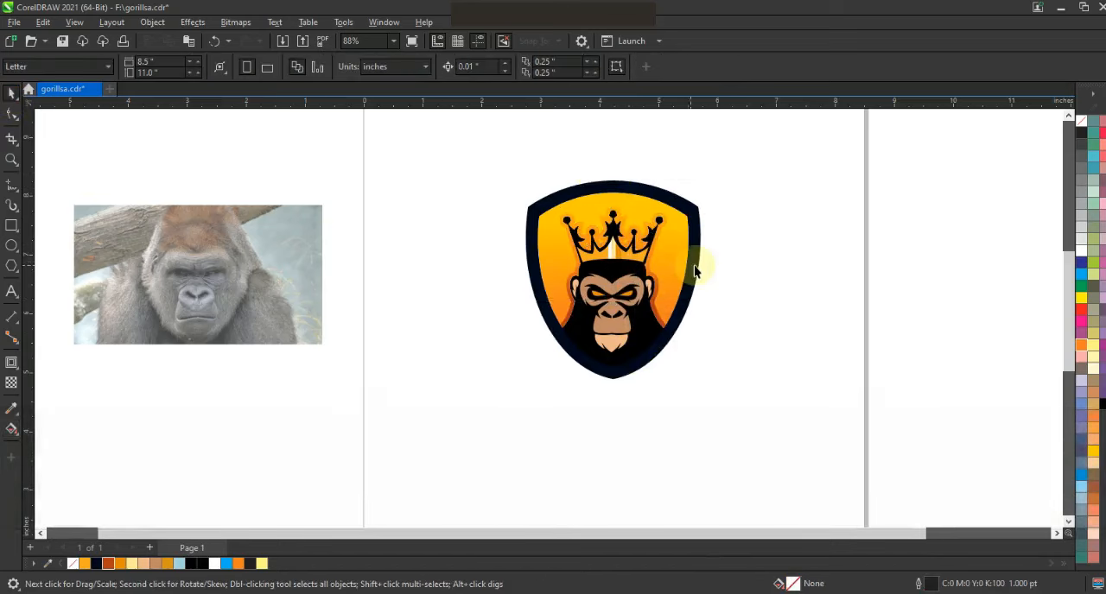
Draw a square about 5.46 in wide around the logo, fill it rust orange, and send it to the back.
{"action": "left_click", "coordinate": [12, 225]}
{"action": "left_click_drag", "start_coordinate": [443, 127], "coordinate": [662, 450]}
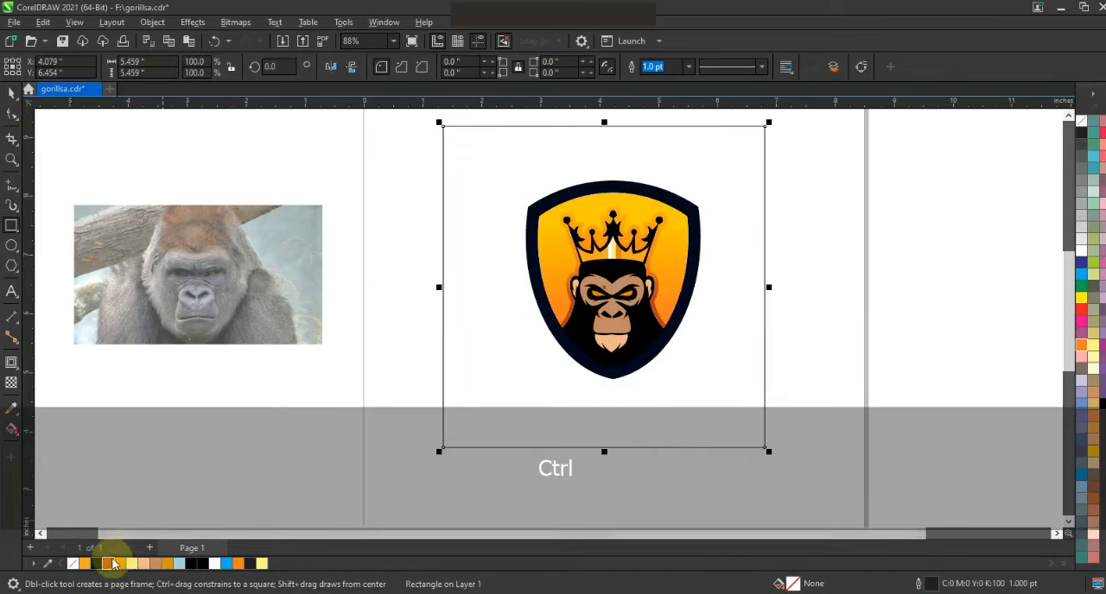
{"action": "left_click", "coordinate": [108, 563]}
{"action": "key", "text": "shift+Next"}
{"action": "left_click", "coordinate": [12, 93]}
Shift the rust orange square slightly so that it is centered behind the shield.
{"action": "left_click", "coordinate": [797, 328]}
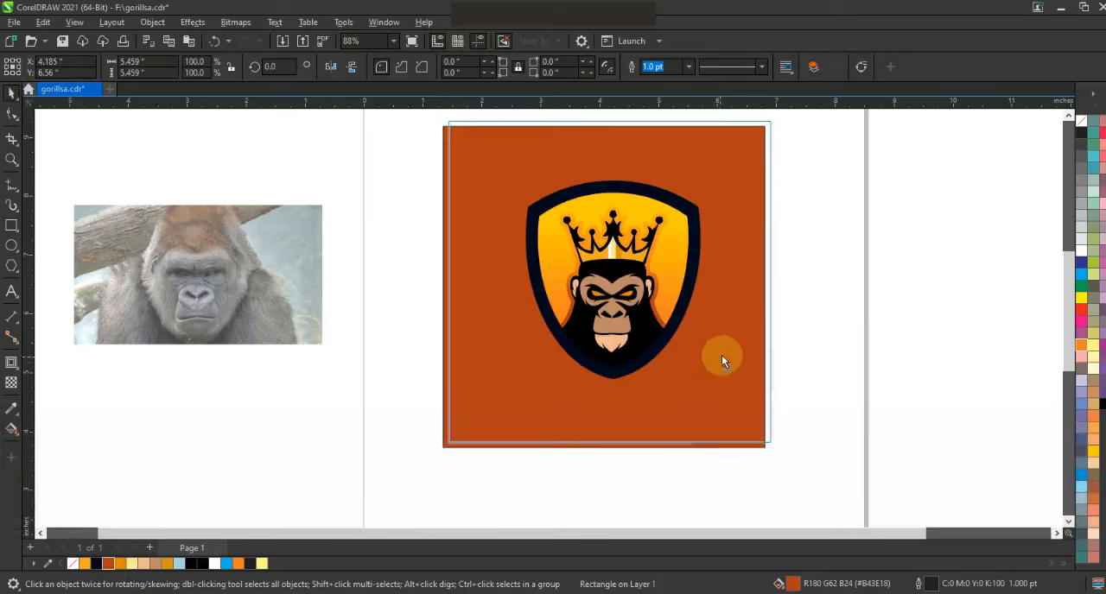
{"action": "left_click", "coordinate": [721, 355]}
{"action": "key", "text": "shift+F2"}
{"action": "key", "text": "Escape"}
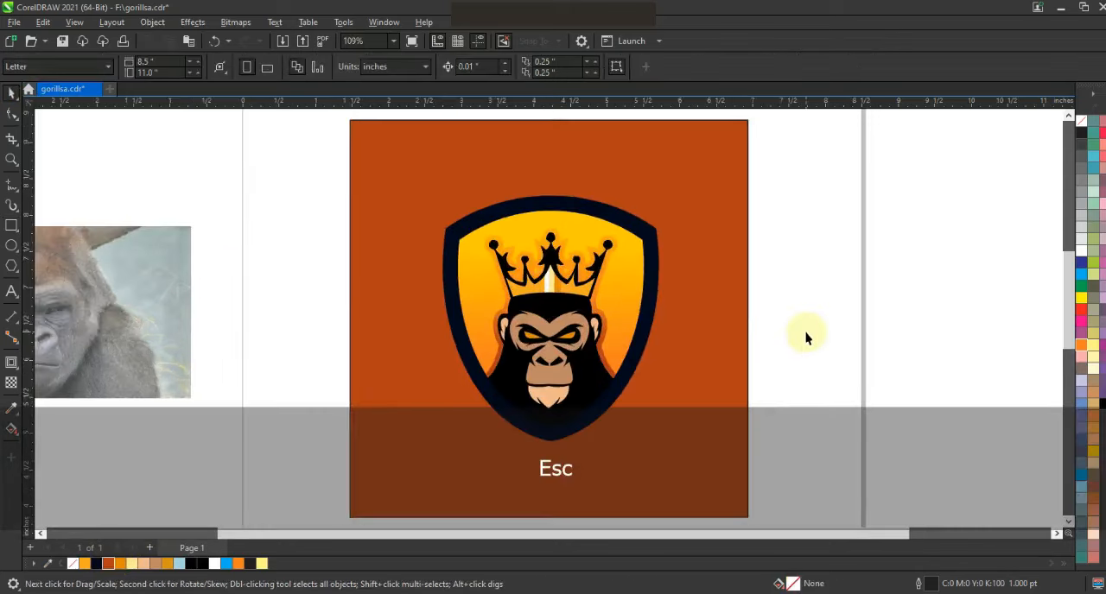